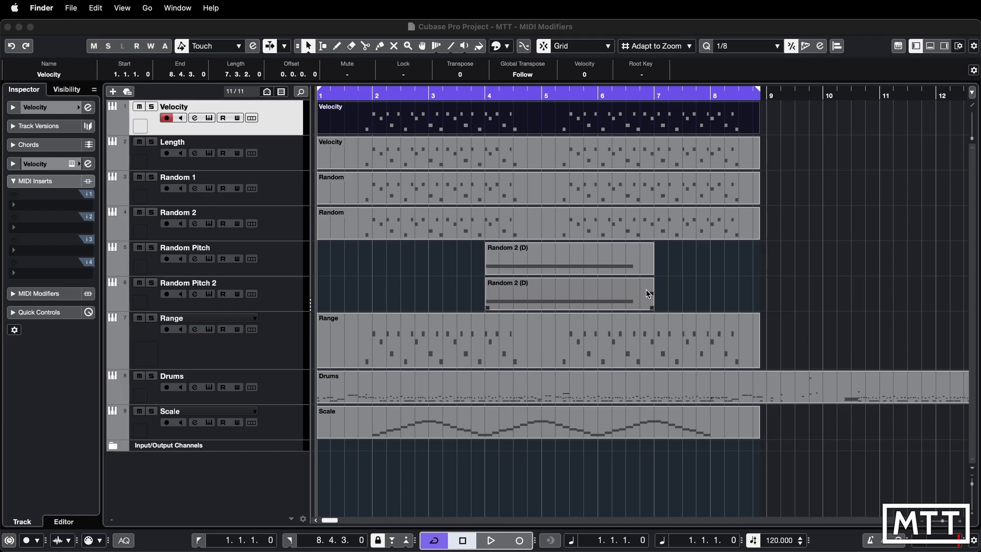
Switch to Firefox and examine the MIDI Effects table on Steinberg's Cubase edition comparison page
{"action": "key", "text": "super+Tab"}
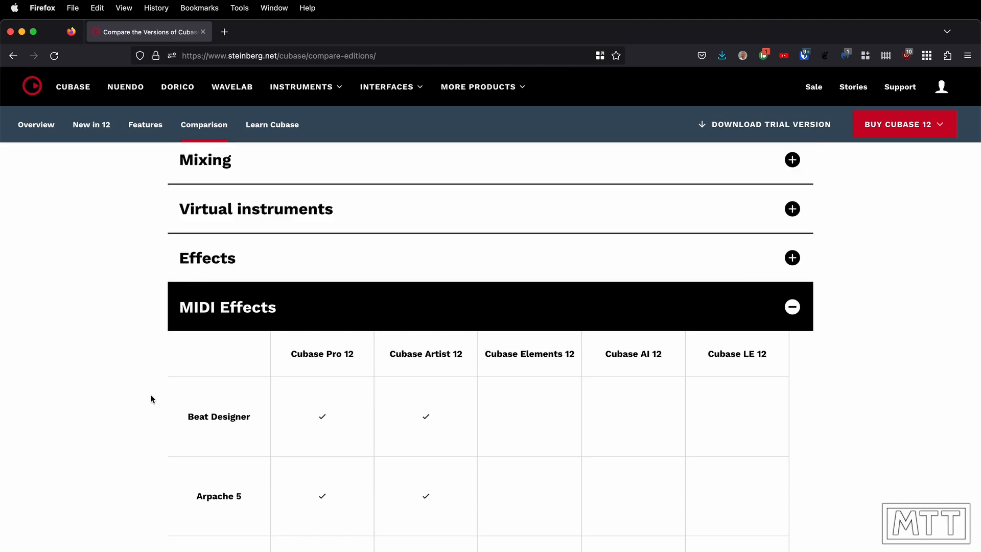
{"action": "scroll", "coordinate": [162, 422], "scroll_direction": "down", "scroll_amount": 5}
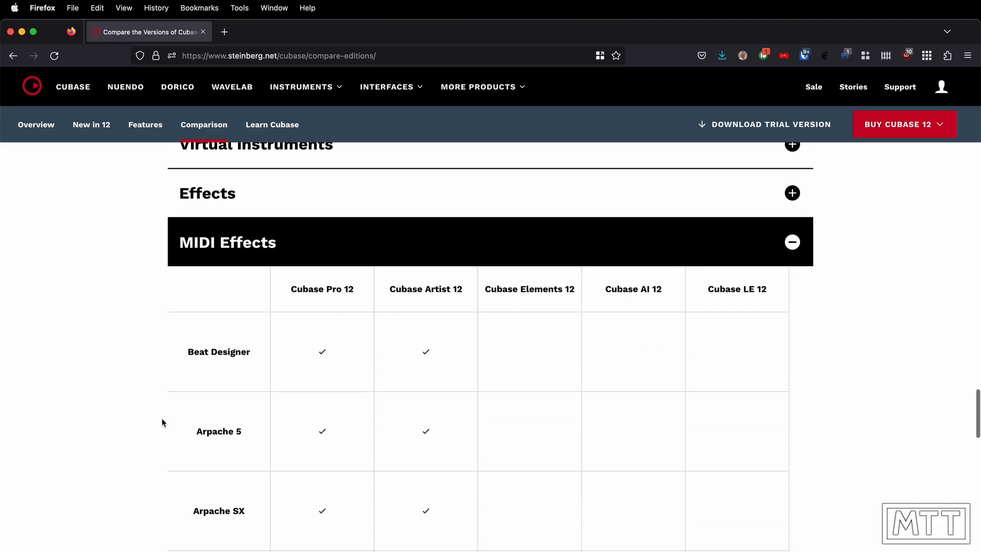
{"action": "scroll", "coordinate": [162, 422], "scroll_direction": "up", "scroll_amount": 1}
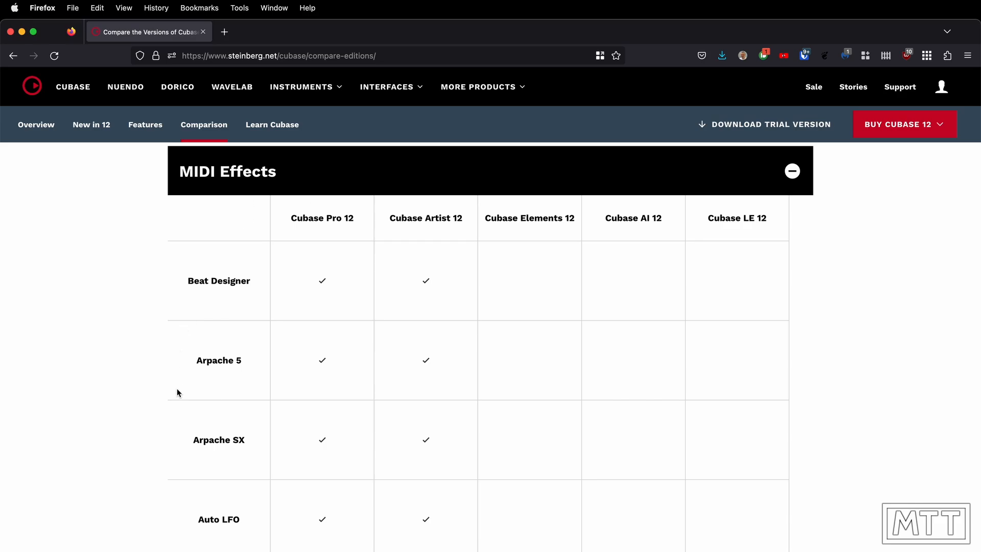
{"action": "scroll", "coordinate": [176, 391], "scroll_direction": "down", "scroll_amount": 10}
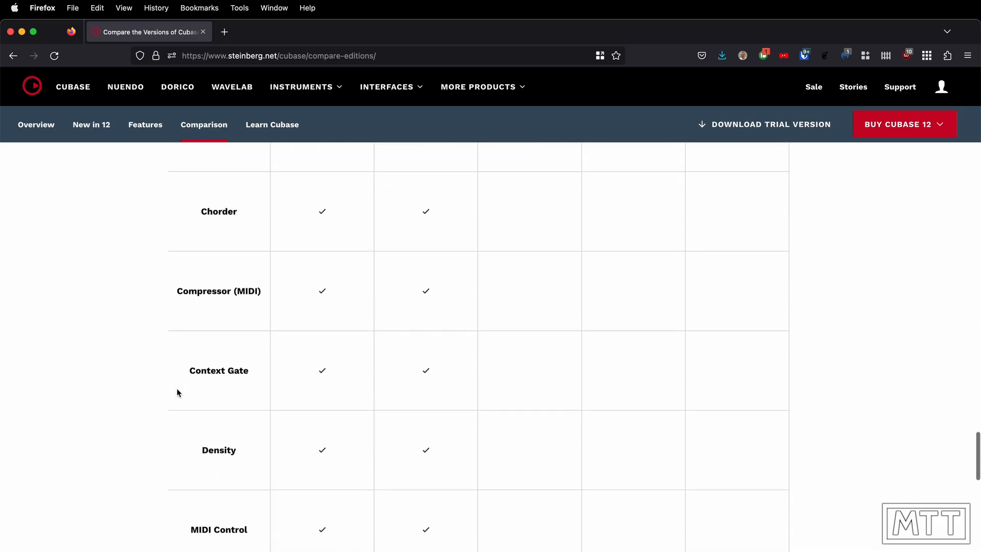
{"action": "scroll", "coordinate": [177, 391], "scroll_direction": "down", "scroll_amount": 15}
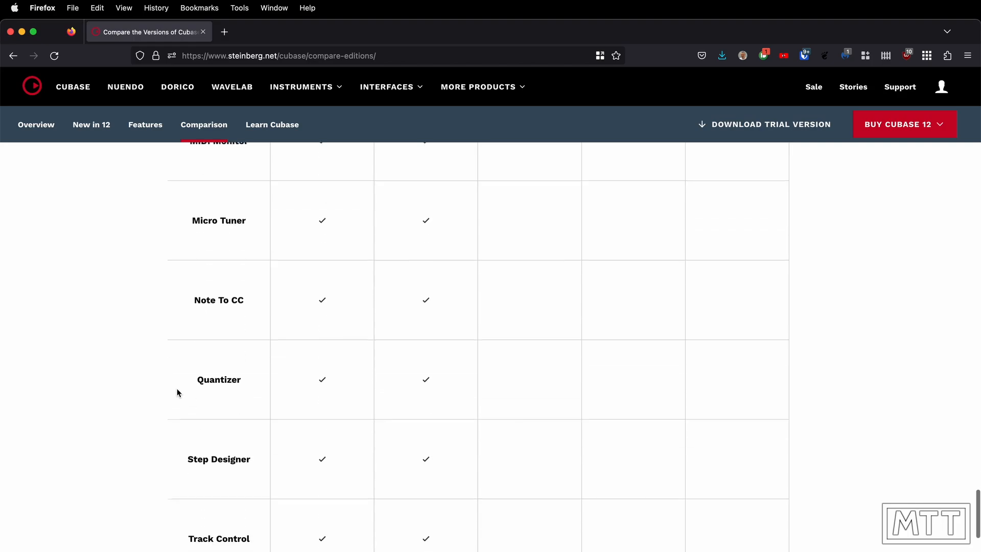
{"action": "scroll", "coordinate": [177, 391], "scroll_direction": "down", "scroll_amount": 5}
{"action": "scroll", "coordinate": [177, 392], "scroll_direction": "up", "scroll_amount": 4}
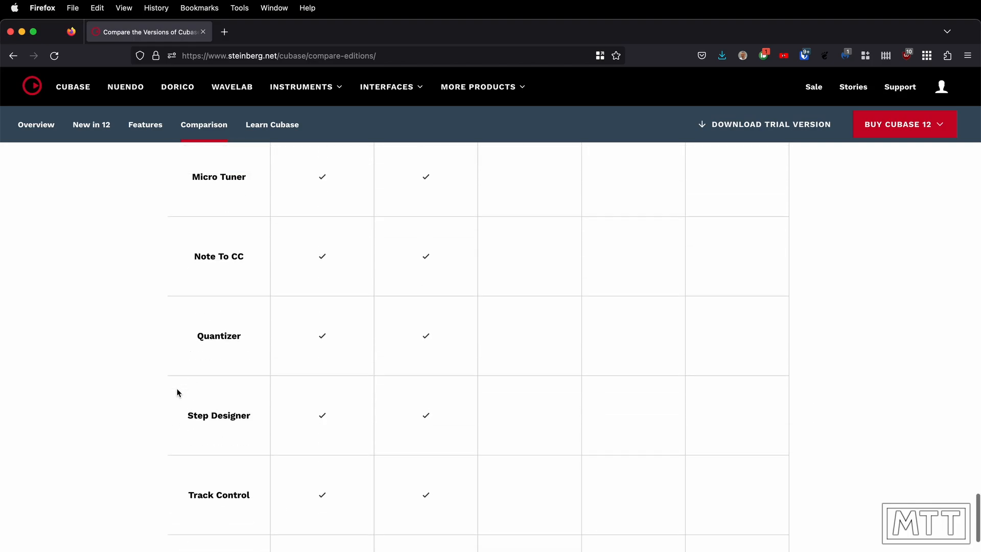
{"action": "scroll", "coordinate": [177, 392], "scroll_direction": "up", "scroll_amount": 20}
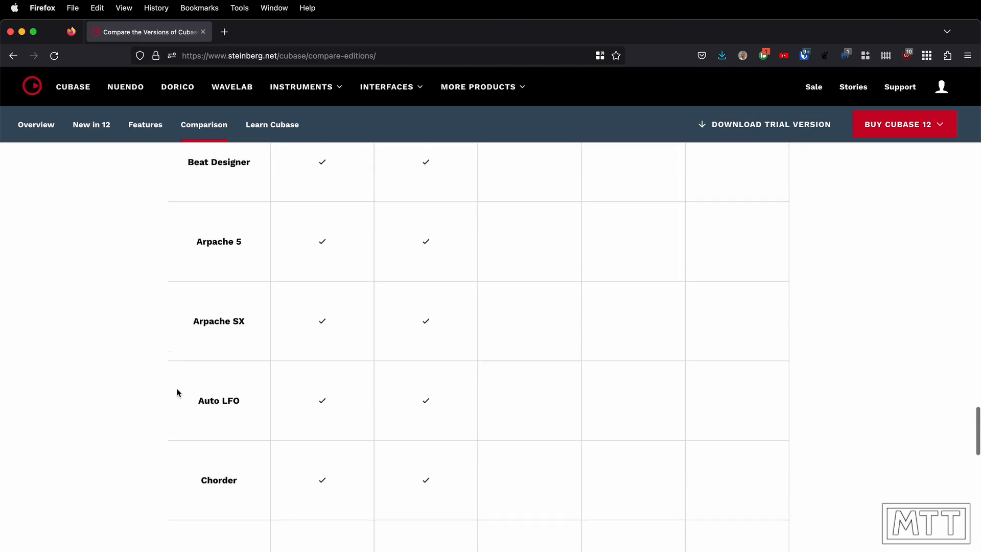
{"action": "scroll", "coordinate": [177, 392], "scroll_direction": "up", "scroll_amount": 5}
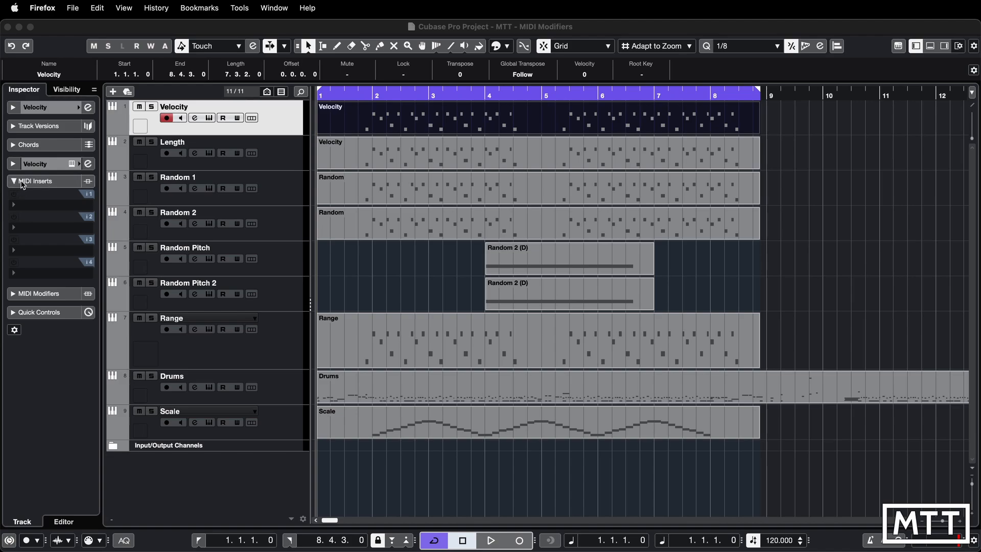
Switch back to Cubase, review which Inspector sections are available, and view the Velocity track's MIDI Modifiers settings
{"action": "left_click", "coordinate": [15, 331]}
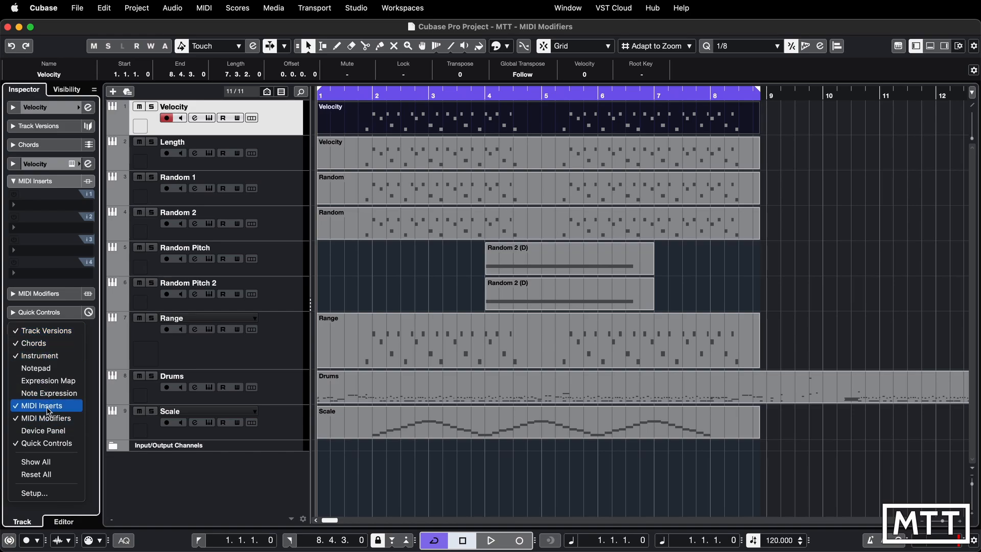
{"action": "left_click", "coordinate": [93, 415]}
{"action": "left_click", "coordinate": [14, 295]}
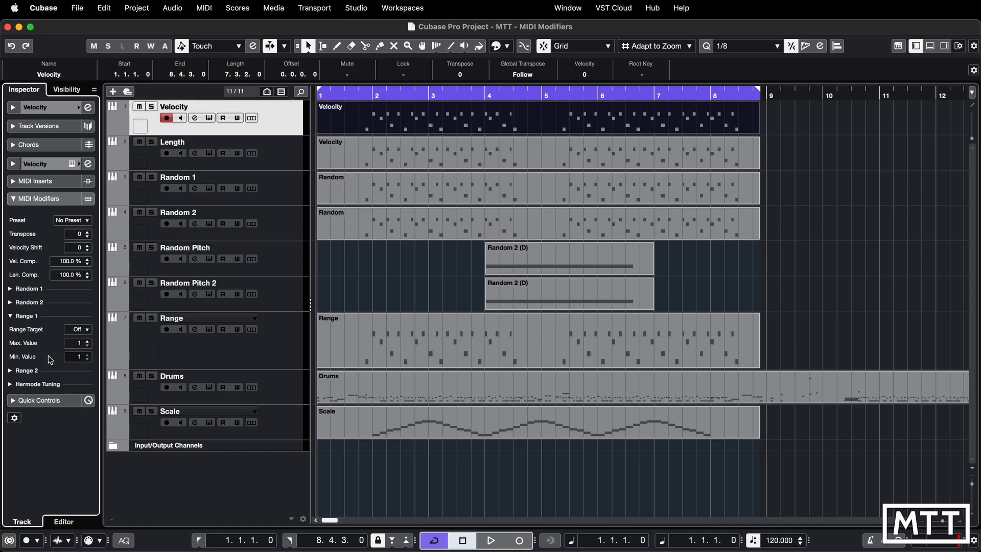
{"action": "left_click", "coordinate": [14, 199]}
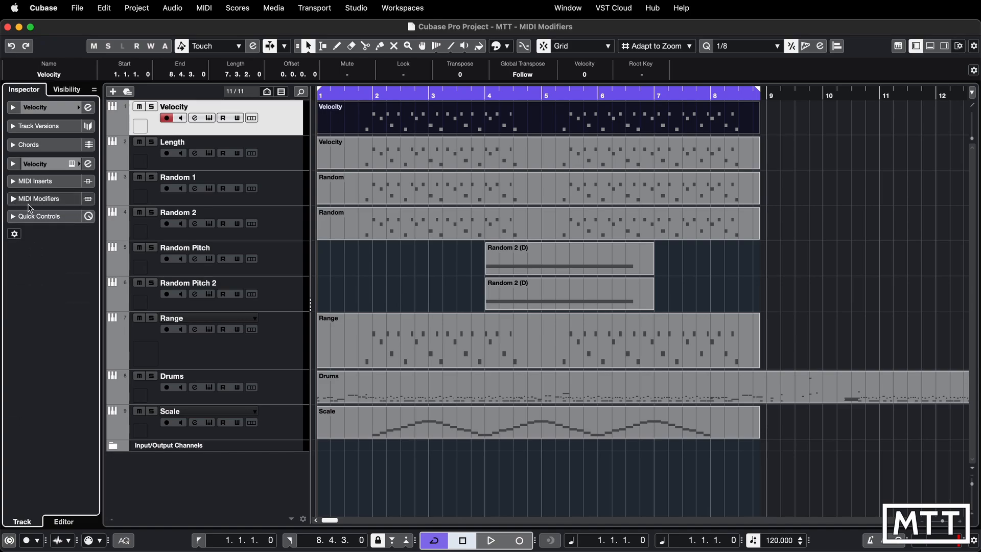
Load the MIDI Modifiers effect into the first MIDI insert slot of the Velocity track
{"action": "left_click", "coordinate": [13, 181]}
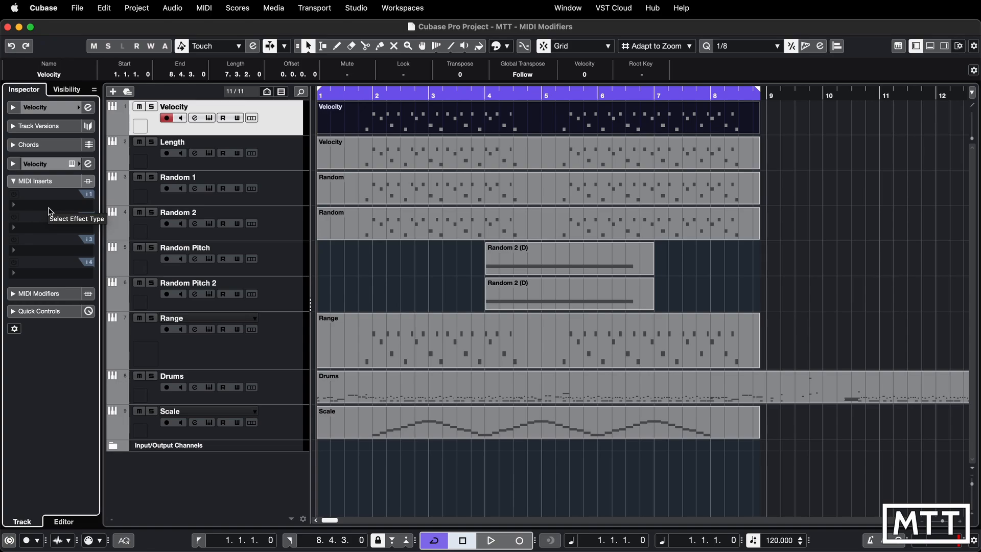
{"action": "left_click", "coordinate": [50, 207]}
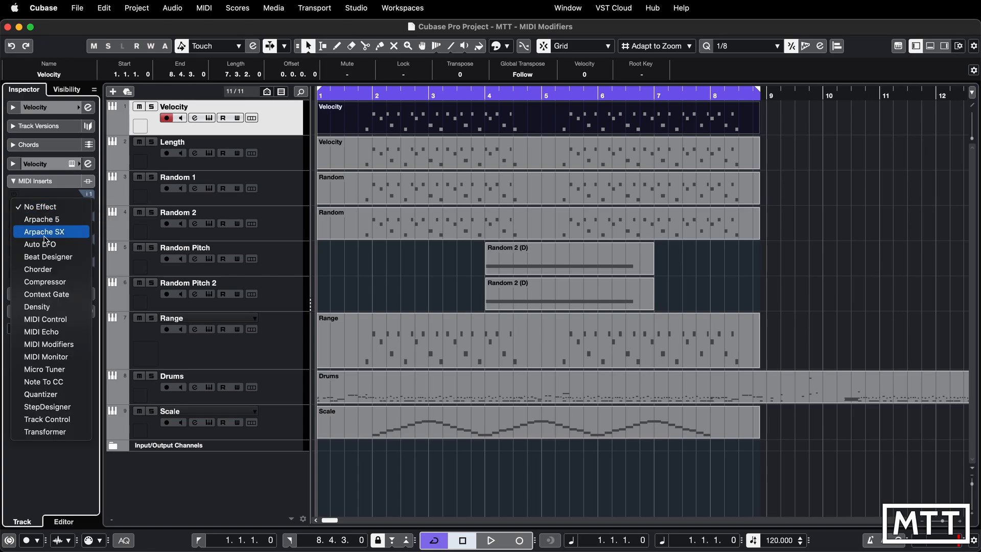
{"action": "left_click", "coordinate": [64, 352]}
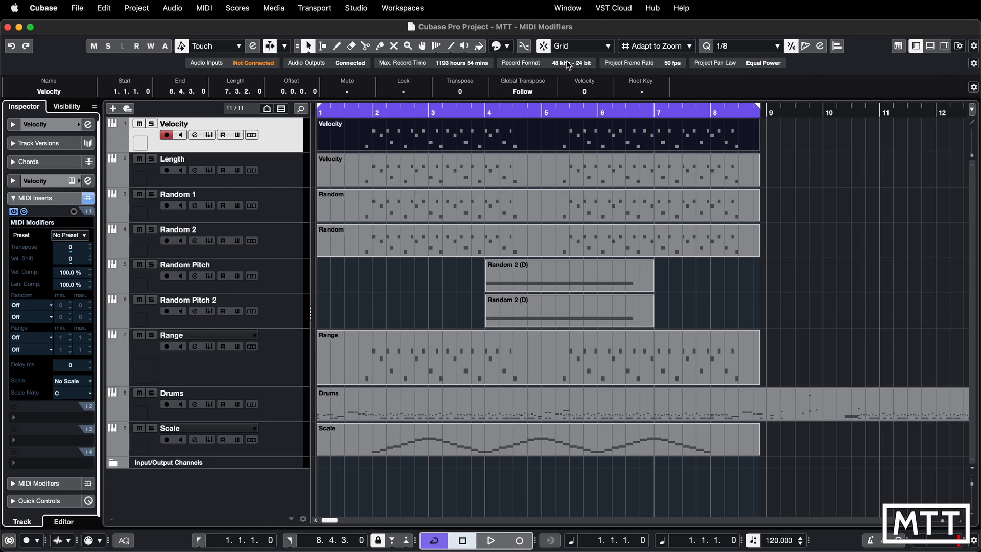
Hide the status line in the project window layout
{"action": "left_click", "coordinate": [958, 46]}
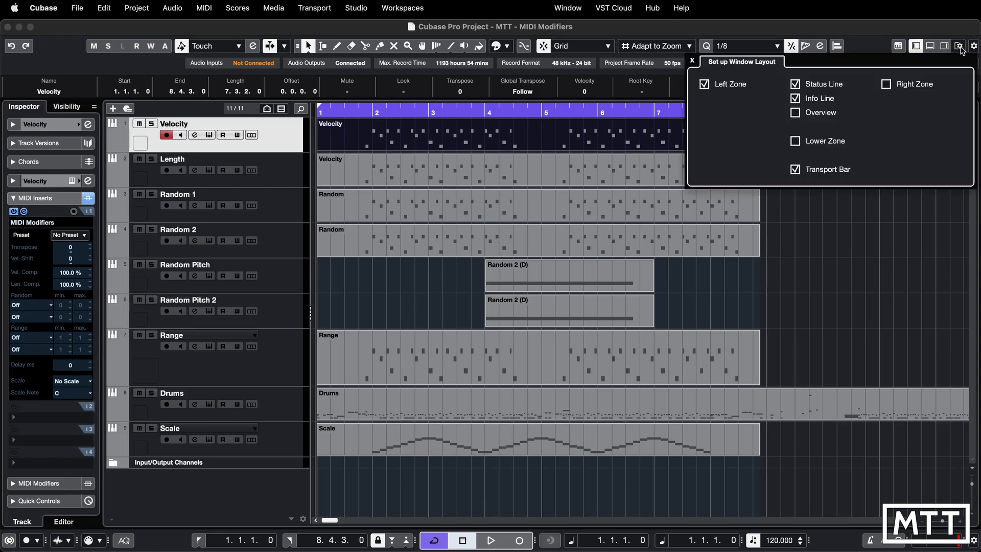
{"action": "left_click", "coordinate": [795, 84]}
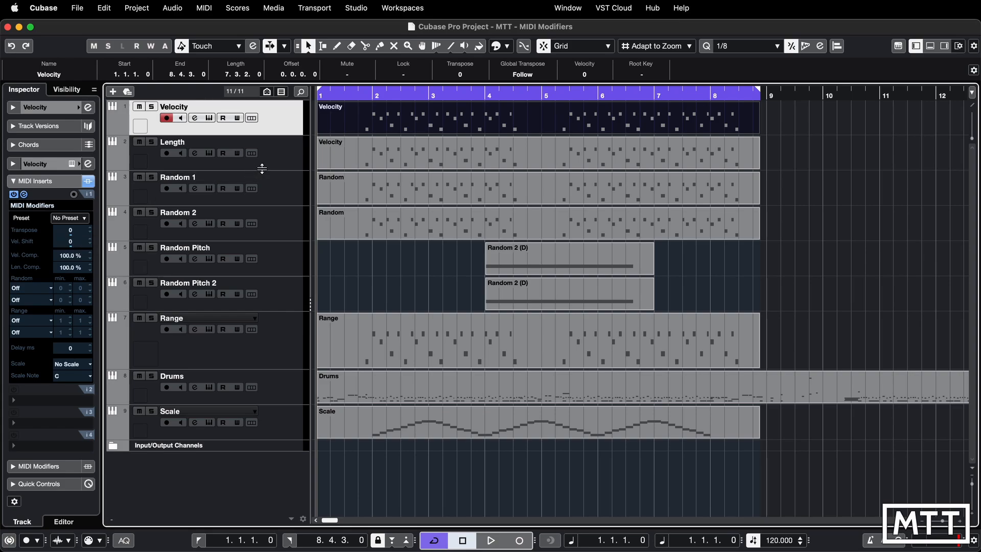
Solo the Velocity track and play a few bars of it
{"action": "key", "text": "s"}
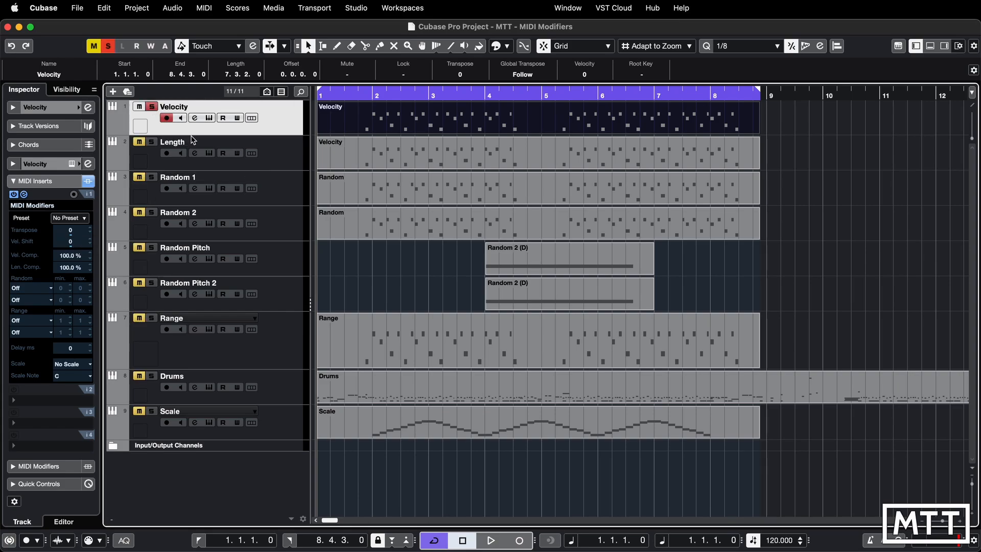
{"action": "key", "text": "space"}
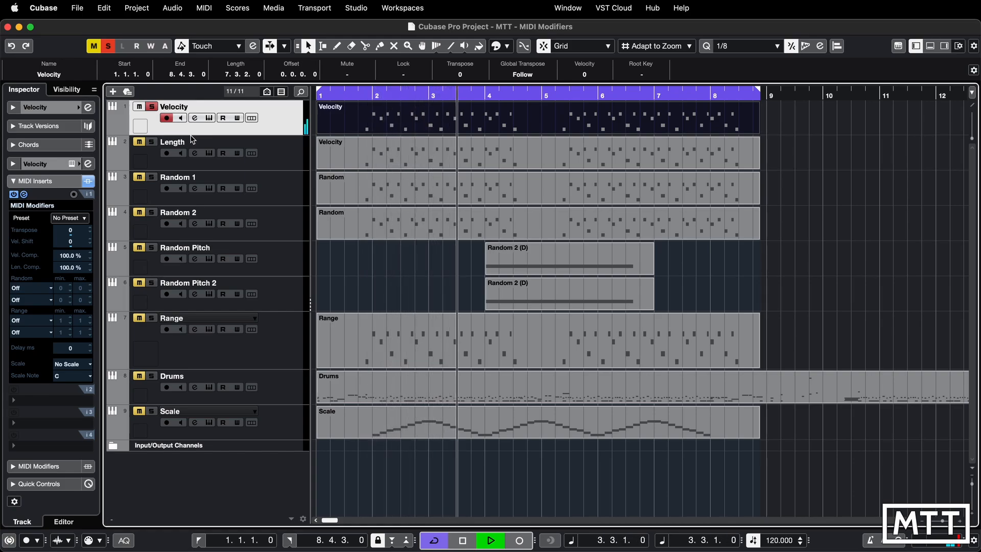
{"action": "key", "text": "space"}
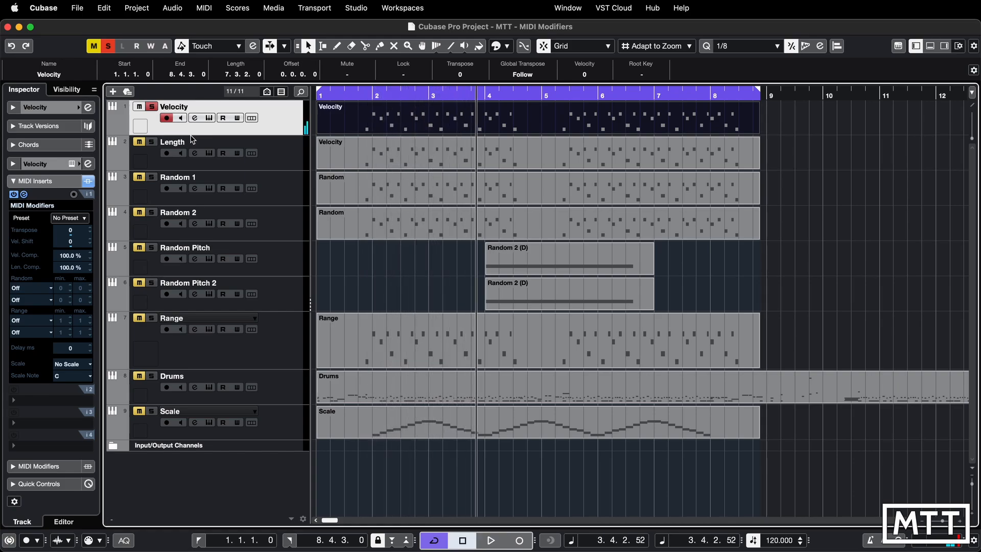
Set the MIDI Modifiers Transpose to 2, start playback, and raise Transpose to 12 while listening
{"action": "left_click", "coordinate": [73, 233]}
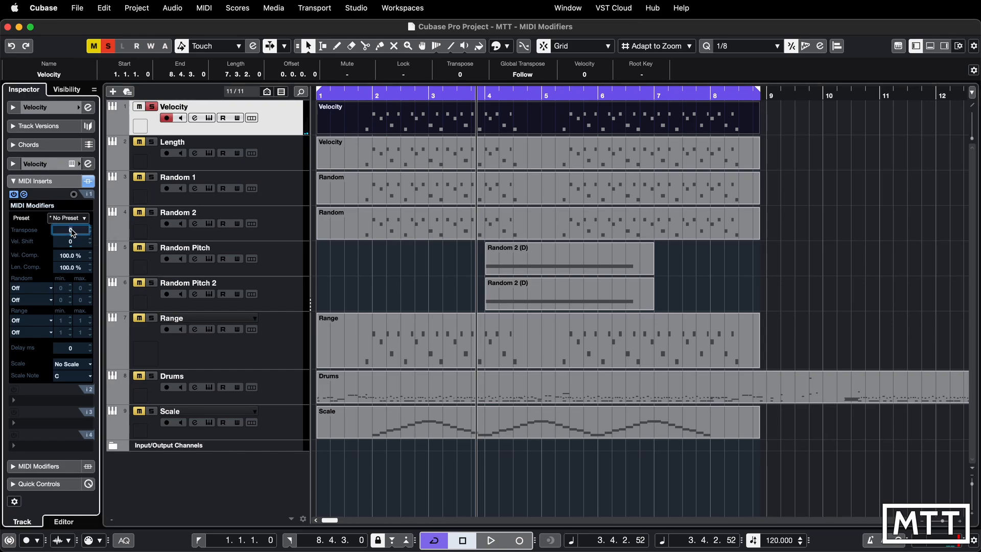
{"action": "key", "text": "Return"}
{"action": "key", "text": "space"}
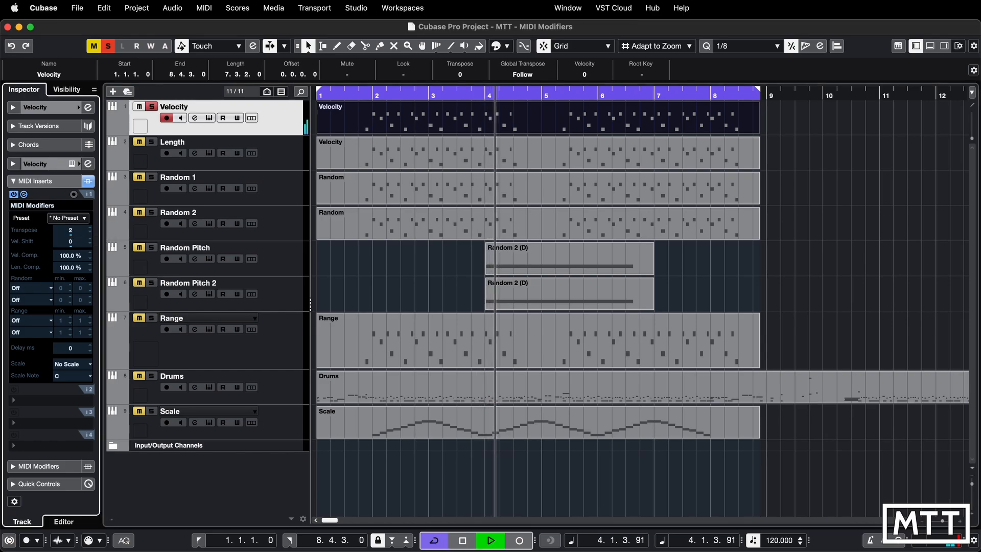
{"action": "left_click", "coordinate": [72, 231]}
{"action": "type", "text": "12"}
{"action": "key", "text": "Return"}
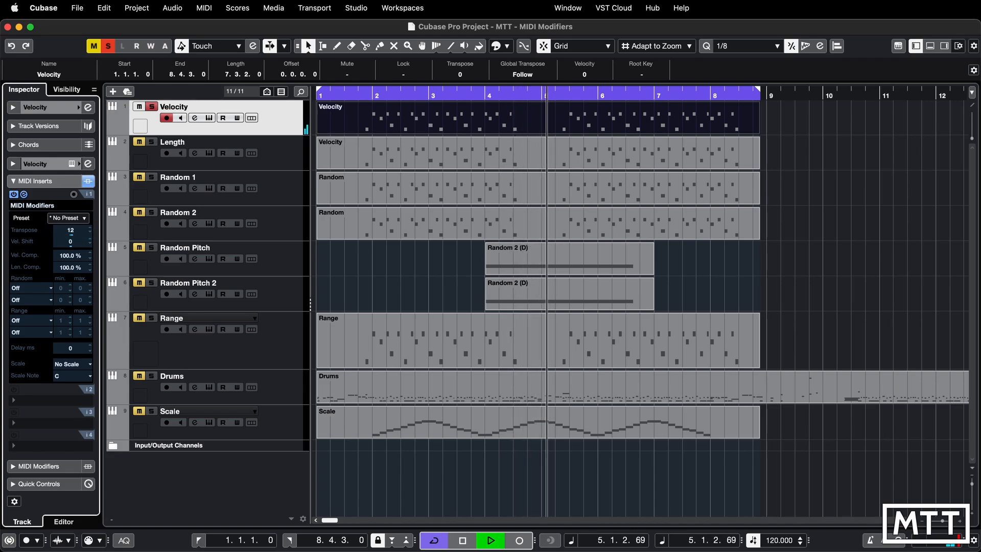
Try the Transpose slider at its maximum of 127, stop playback, lower it to 18 and raise it to 127 again
{"action": "left_click", "coordinate": [73, 240]}
{"action": "left_click_drag", "start_coordinate": [75, 244], "coordinate": [116, 244]}
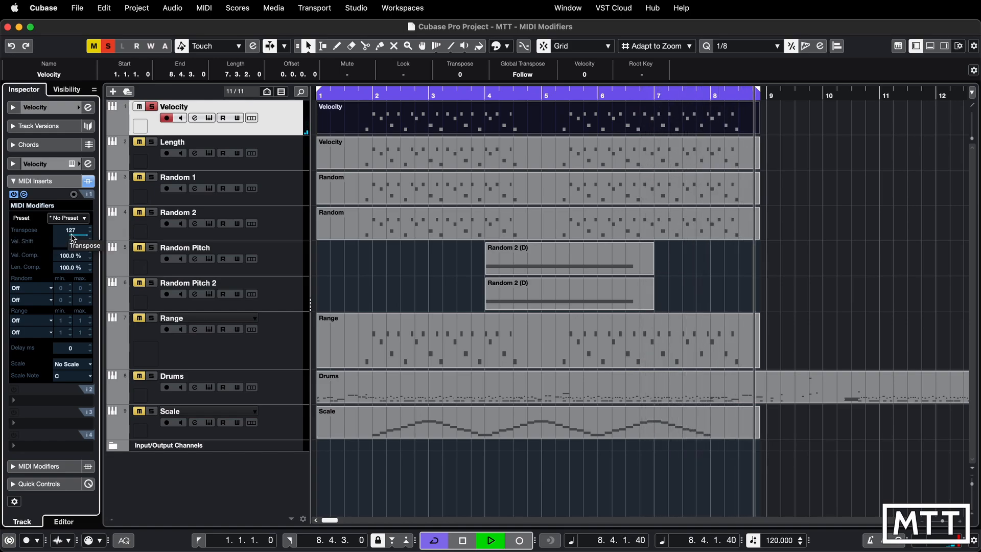
{"action": "key", "text": "space"}
{"action": "left_click", "coordinate": [87, 238]}
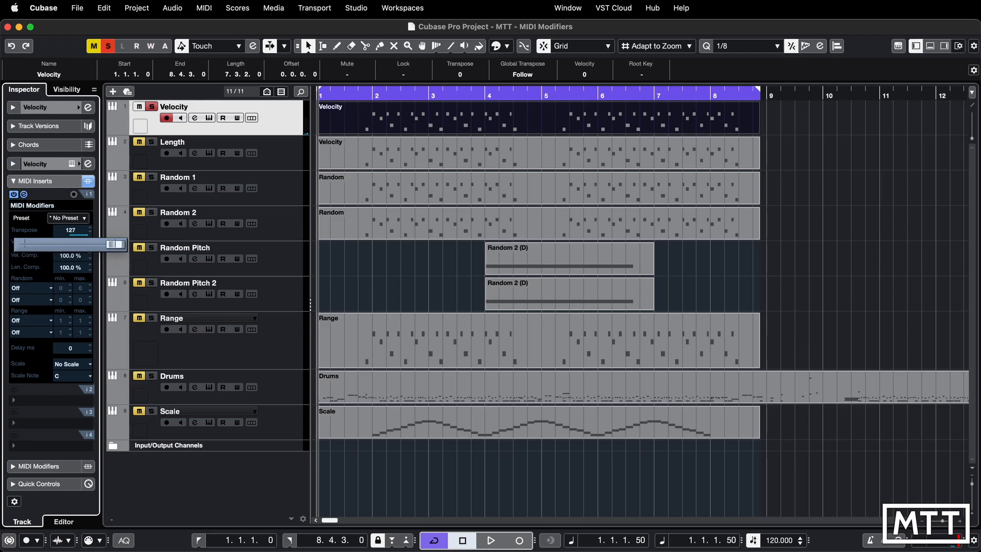
{"action": "left_click_drag", "start_coordinate": [115, 244], "coordinate": [77, 244]}
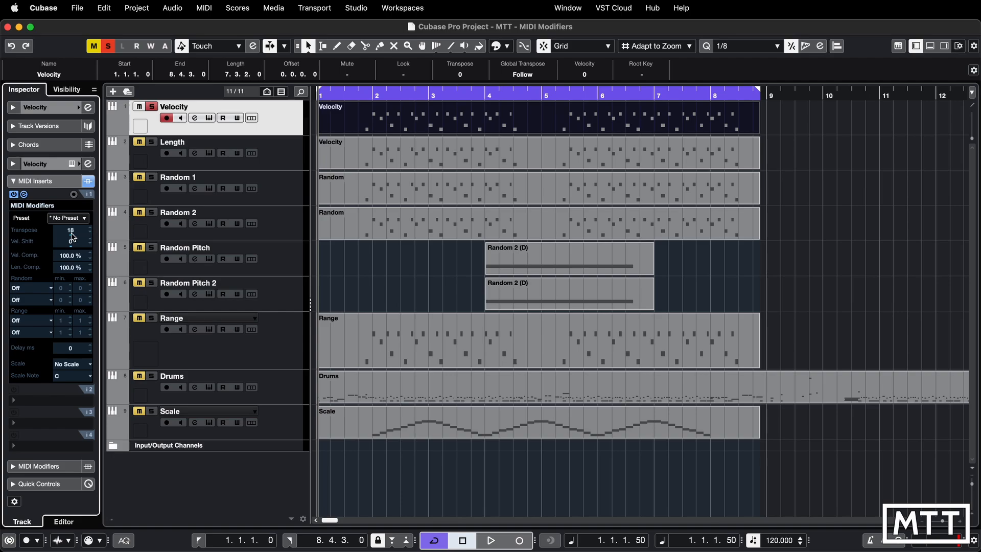
{"action": "left_click", "coordinate": [72, 239]}
{"action": "left_click_drag", "start_coordinate": [77, 244], "coordinate": [116, 244]}
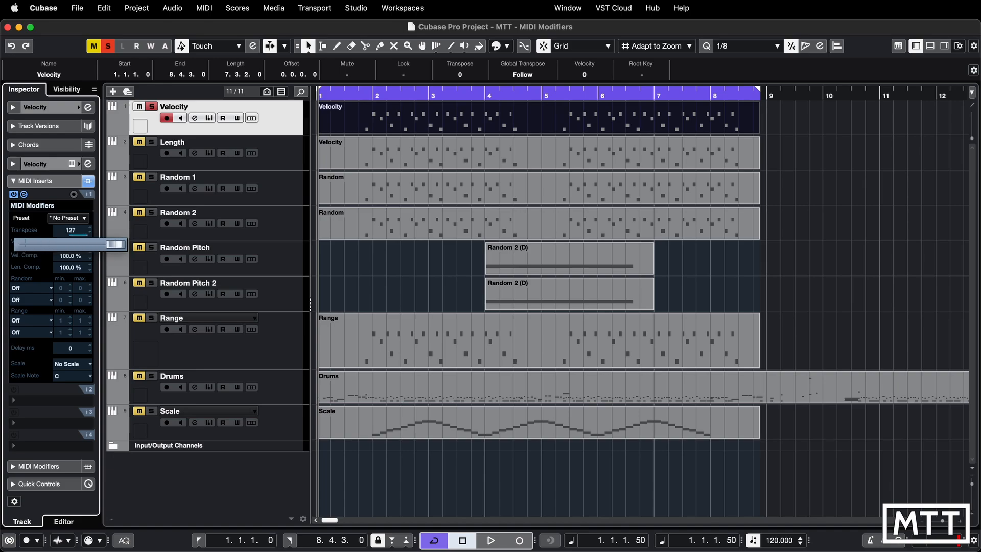
Set the MIDI Modifiers Transpose back to 0
{"action": "double_click", "coordinate": [72, 231]}
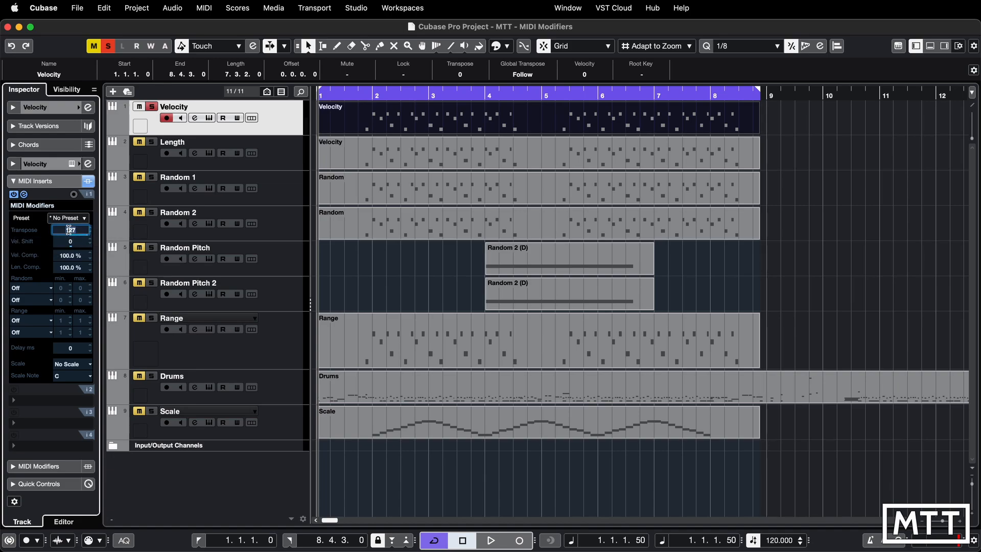
{"action": "type", "text": "0"}
{"action": "key", "text": "Return"}
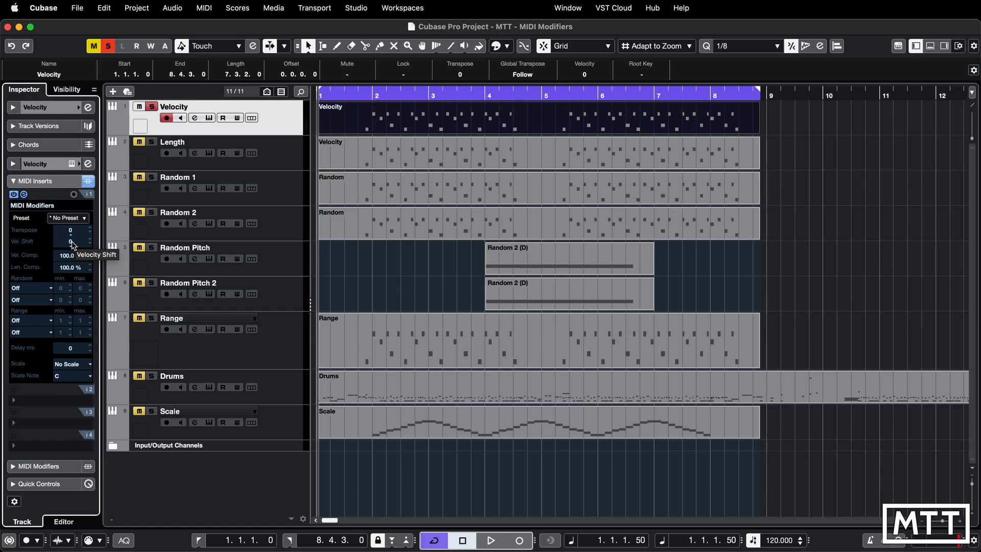
Open the Velocity track's part in the Key Editor to examine its note velocities, and return to the arrangement
{"action": "double_click", "coordinate": [414, 123]}
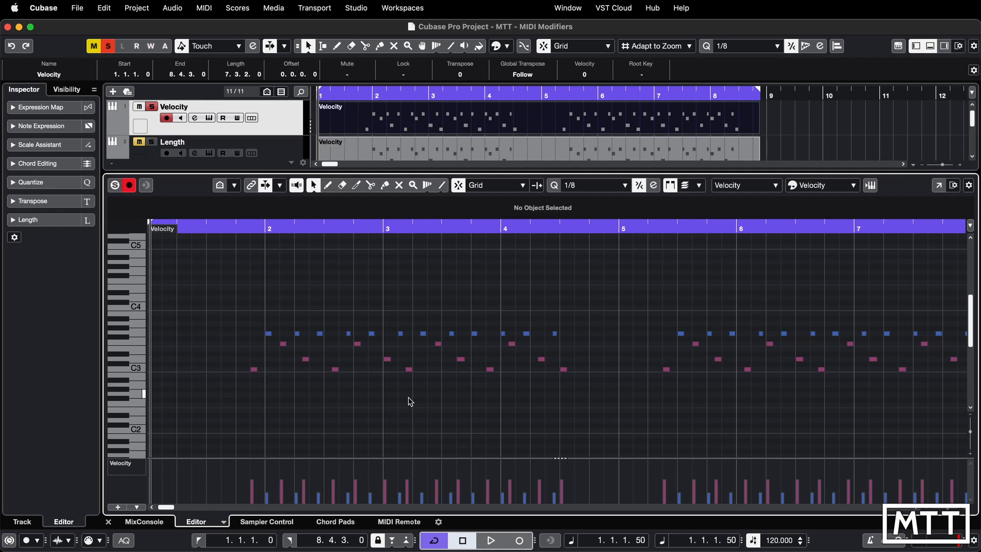
{"action": "key", "text": "Return"}
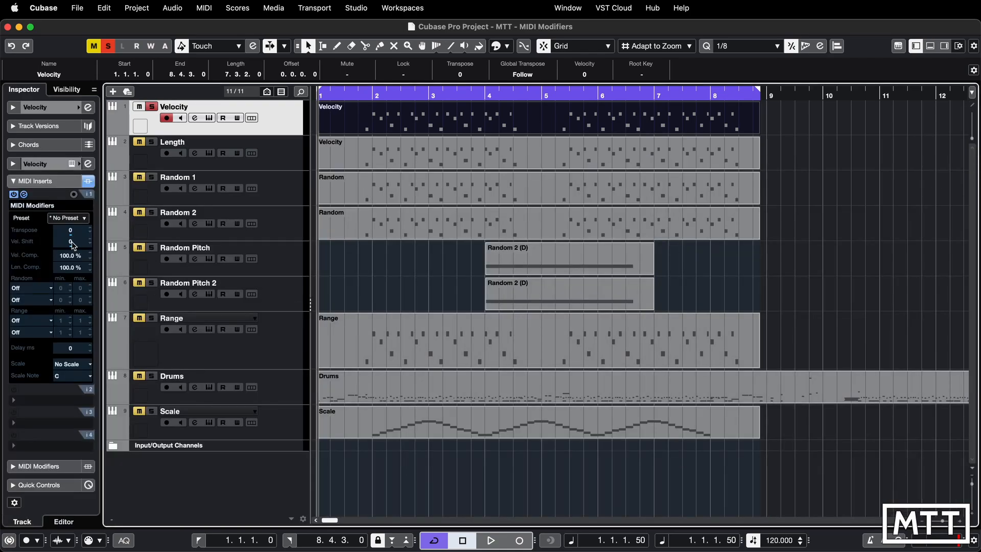
Play the Velocity track while trying Velocity Shift at -3 and 80, and stop playback
{"action": "key", "text": "space"}
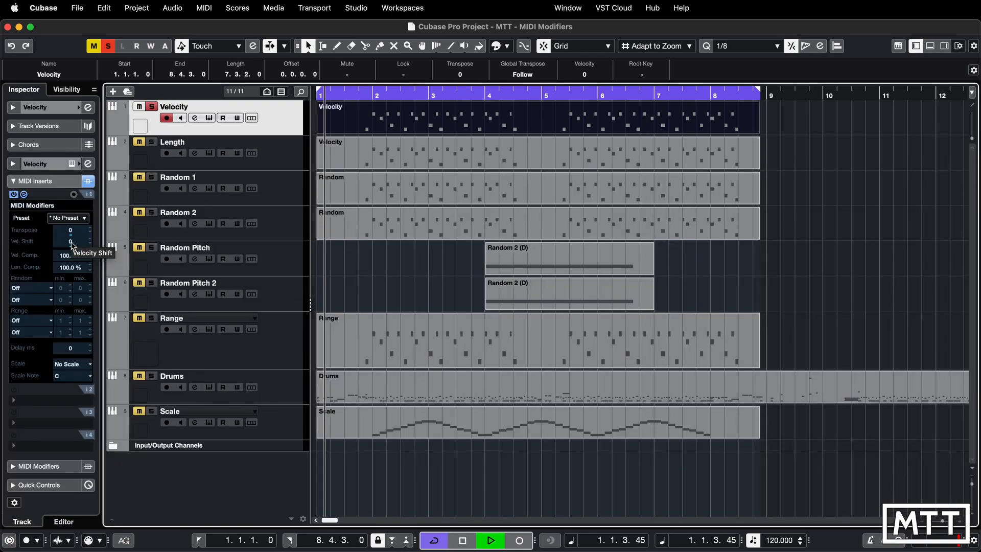
{"action": "left_click_drag", "start_coordinate": [71, 241], "coordinate": [75, 244]}
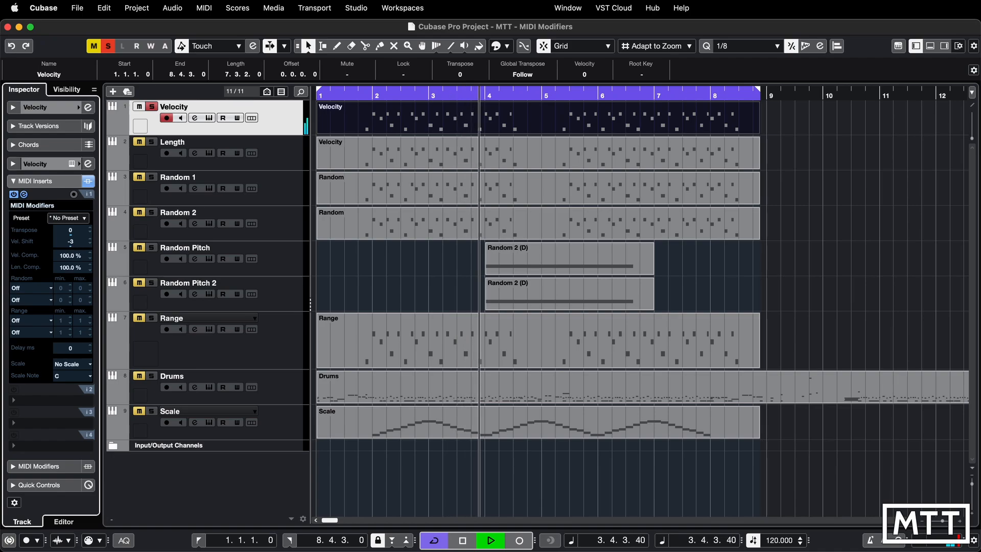
{"action": "mouse_move", "coordinate": [70, 247]}
{"action": "left_mouse_down"}
{"action": "mouse_move", "coordinate": [89, 248]}
{"action": "mouse_move", "coordinate": [75, 250]}
{"action": "left_mouse_up"}
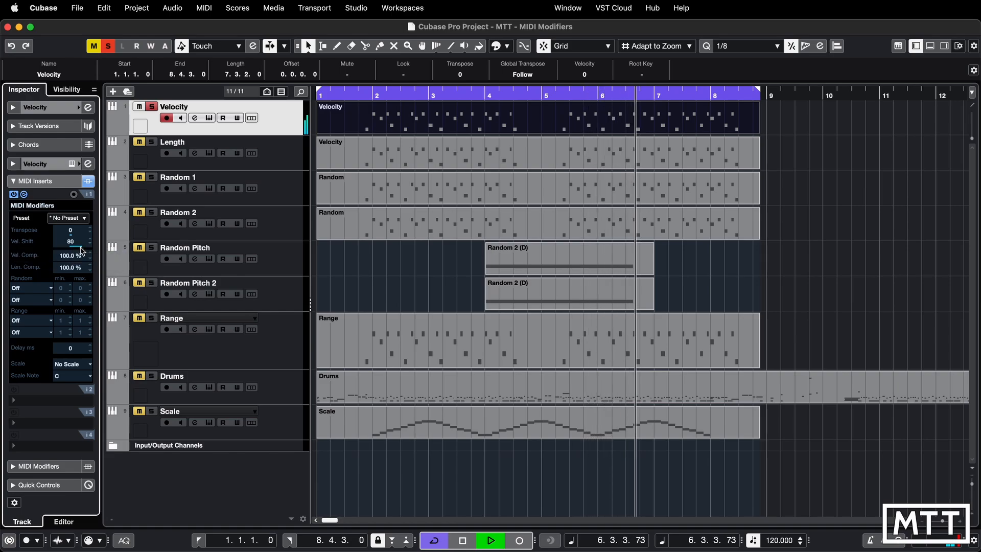
{"action": "key", "text": "space"}
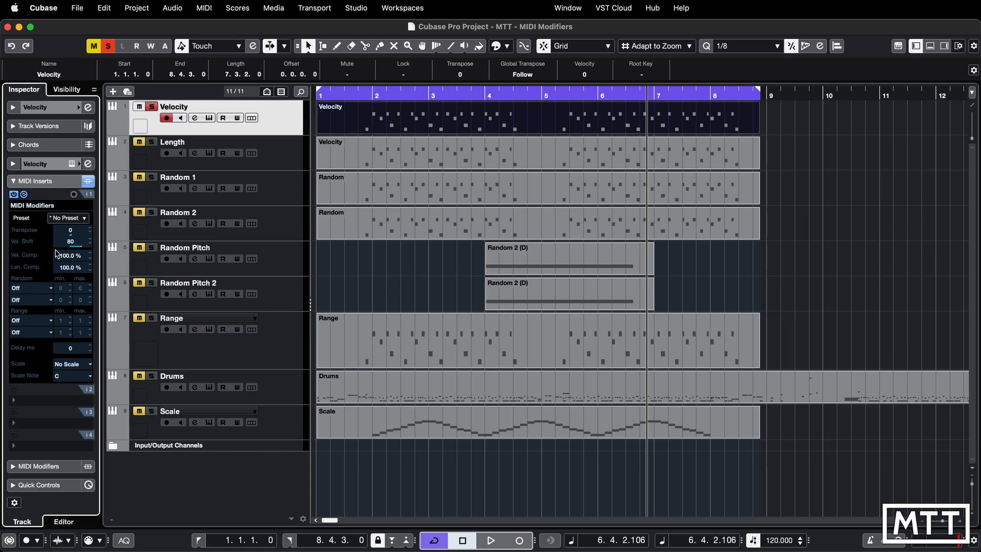
Set the Velocity Shift to -77 and return the playhead to the project start
{"action": "left_click", "coordinate": [80, 253]}
{"action": "left_click_drag", "start_coordinate": [98, 256], "coordinate": [39, 256]}
{"action": "key", "text": "Home"}
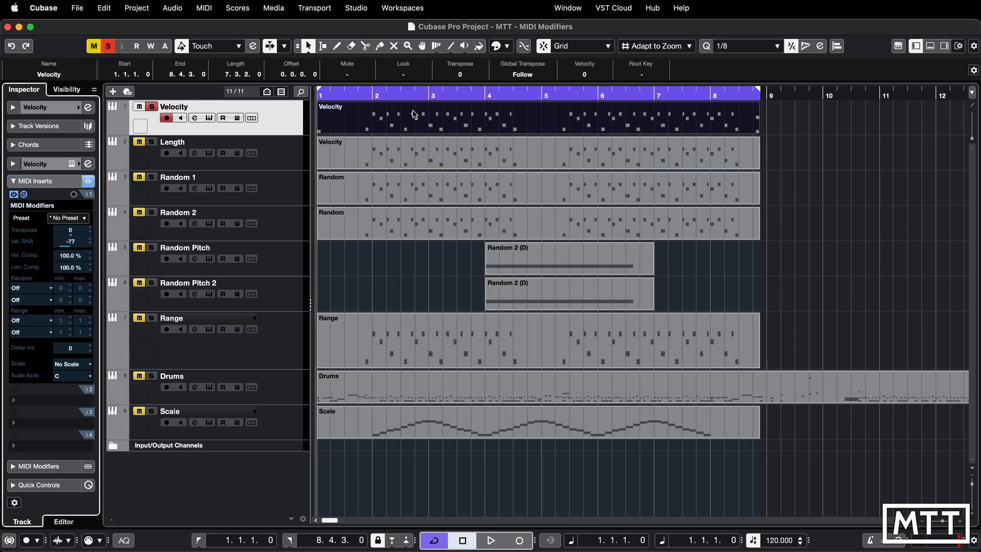
Set the Velocity Shift to -40, play the Velocity track from the project start and stop playback
{"action": "double_click", "coordinate": [419, 118]}
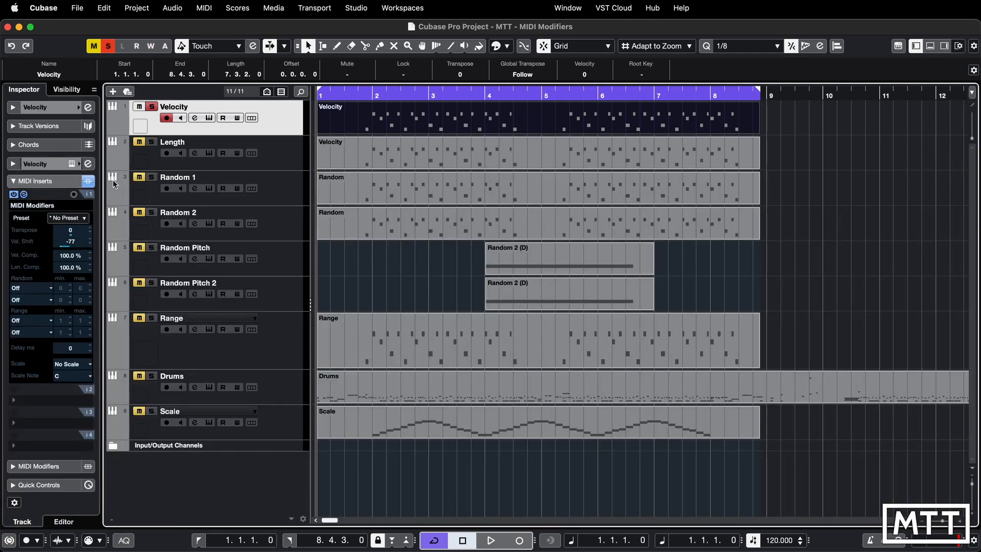
{"action": "double_click", "coordinate": [72, 242]}
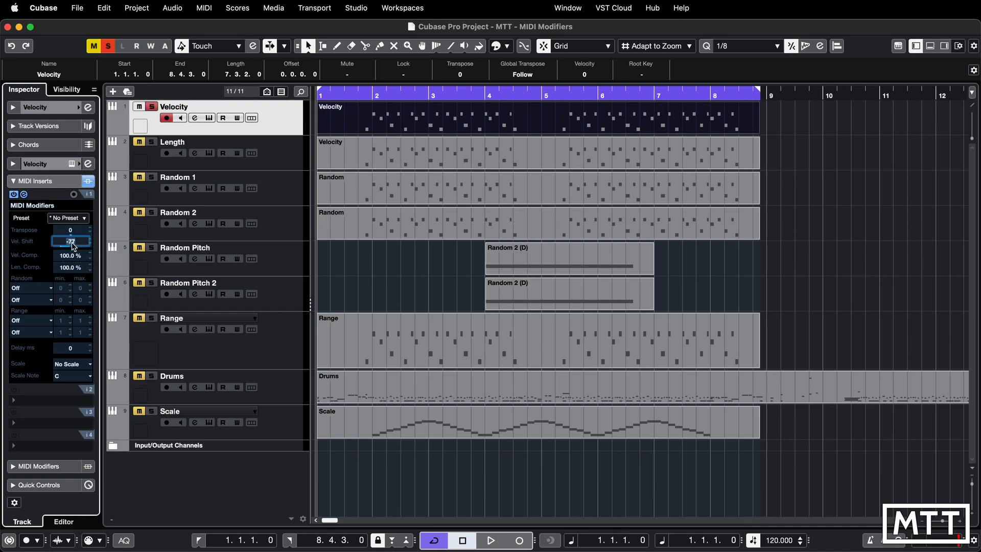
{"action": "type", "text": "-40"}
{"action": "key", "text": "Return"}
{"action": "key", "text": "space"}
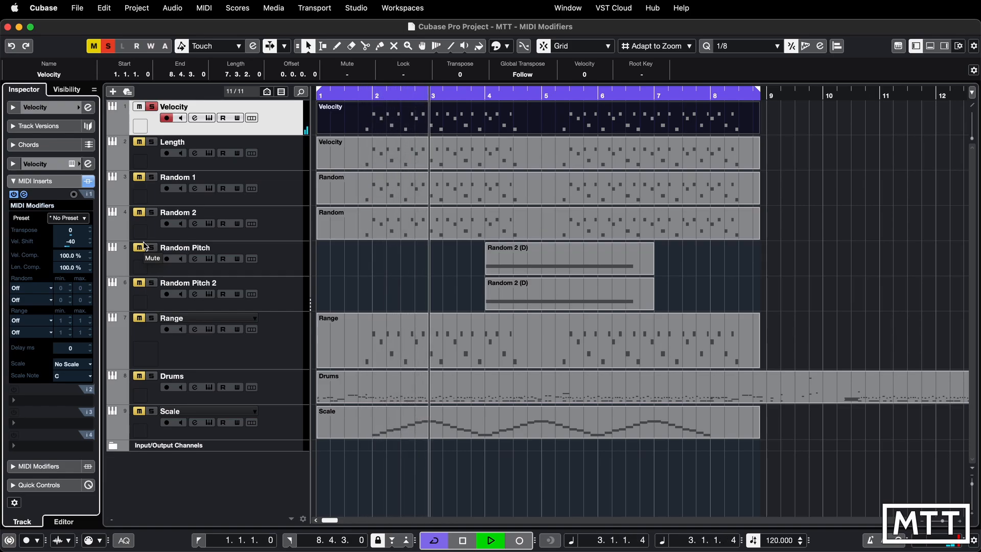
{"action": "key", "text": "space"}
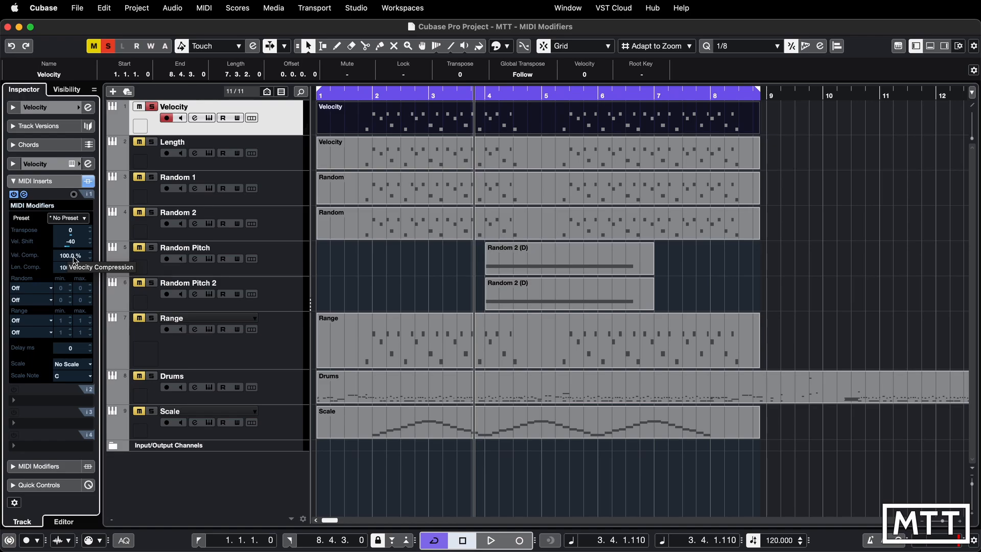
Set the MIDI Modifiers Velocity Shift back to 0
{"action": "left_click", "coordinate": [72, 242]}
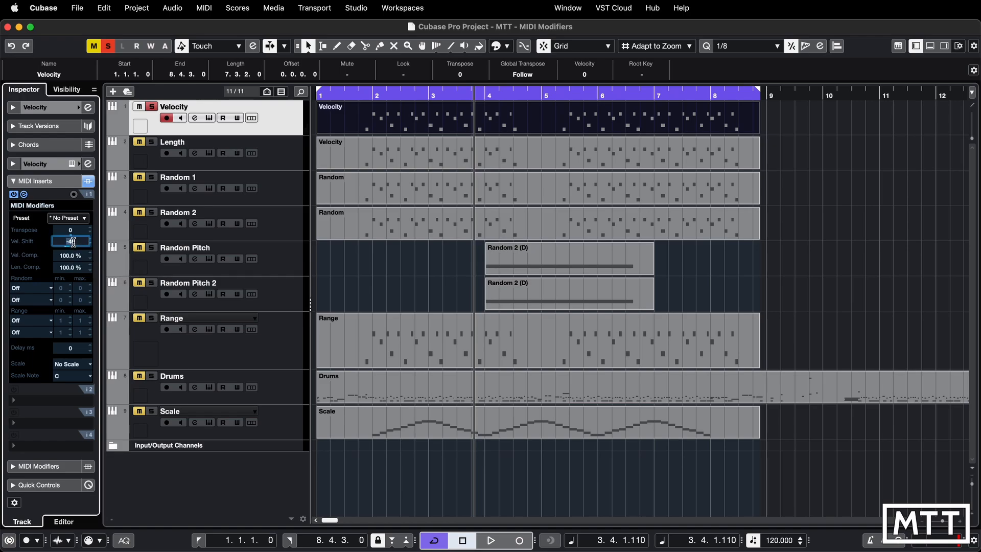
{"action": "type", "text": "0"}
{"action": "key", "text": "Return"}
Load MIDI Monitor in the Velocity track's second MIDI insert slot and hide the project window's status line
{"action": "left_click", "coordinate": [29, 404]}
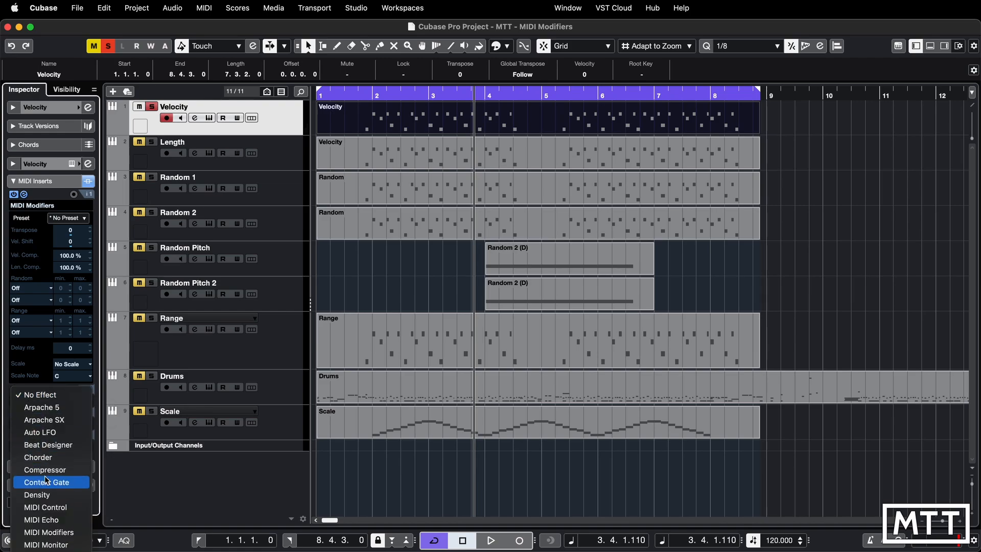
{"action": "left_click", "coordinate": [45, 545]}
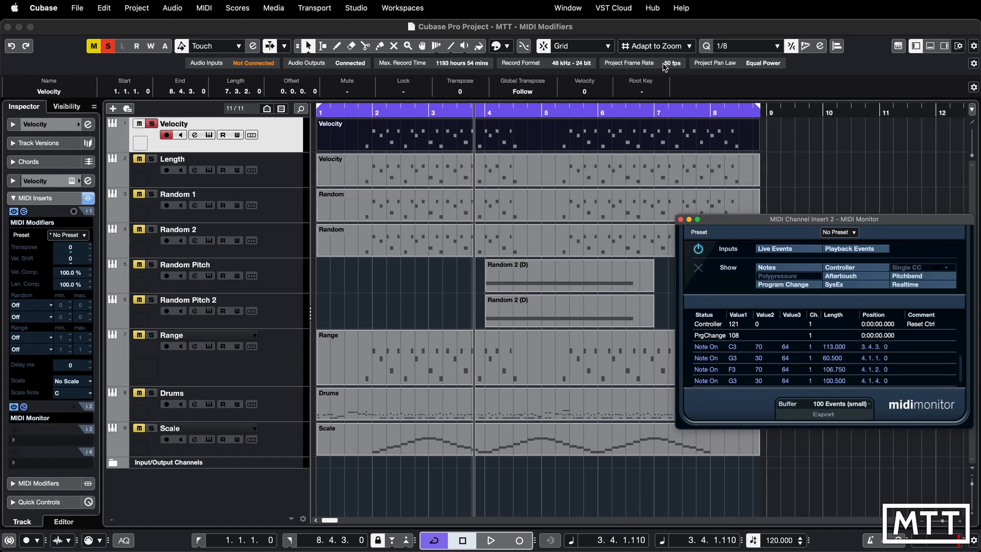
{"action": "left_click", "coordinate": [959, 46]}
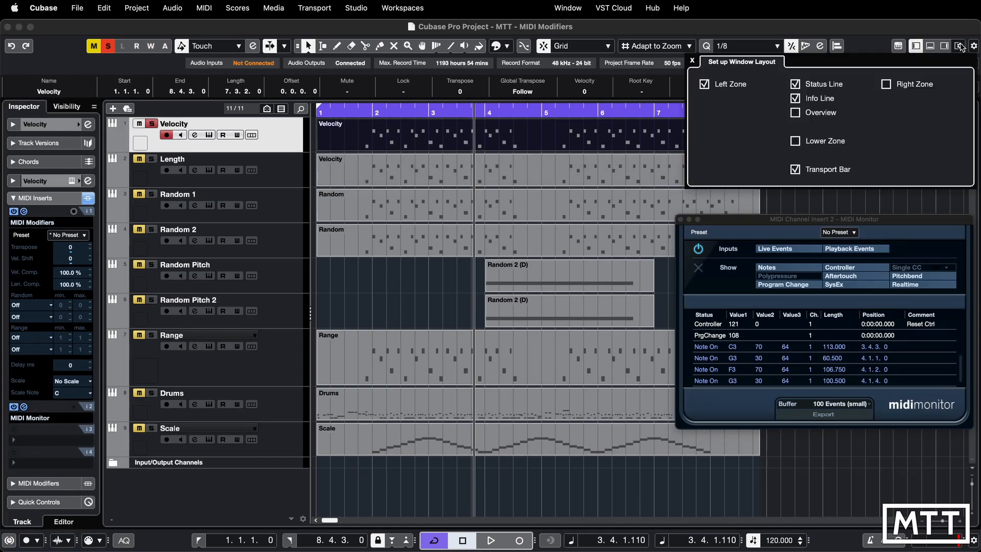
{"action": "left_click", "coordinate": [824, 82]}
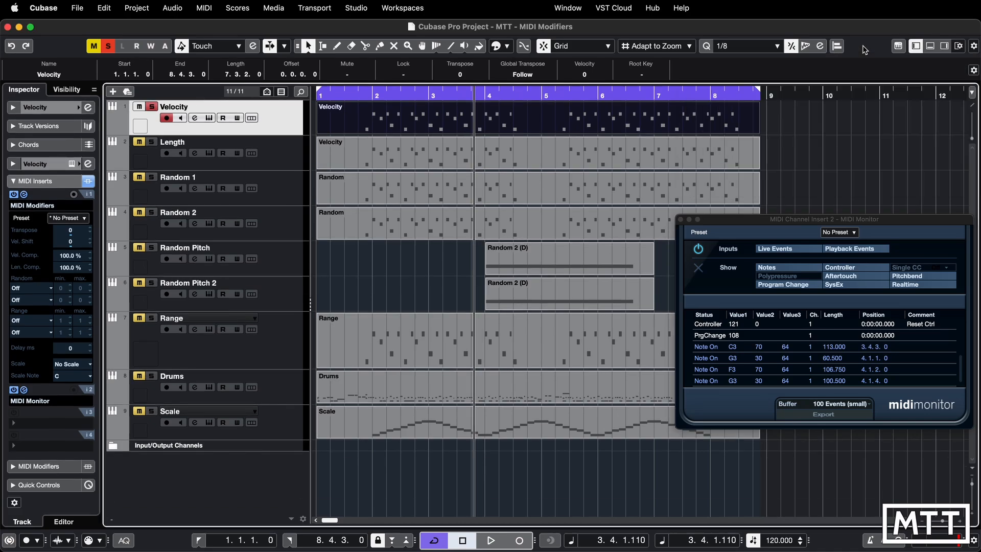
Move the MIDI Monitor window higher over the arrangement and check its Always on Top option
{"action": "left_click_drag", "start_coordinate": [789, 218], "coordinate": [761, 159]}
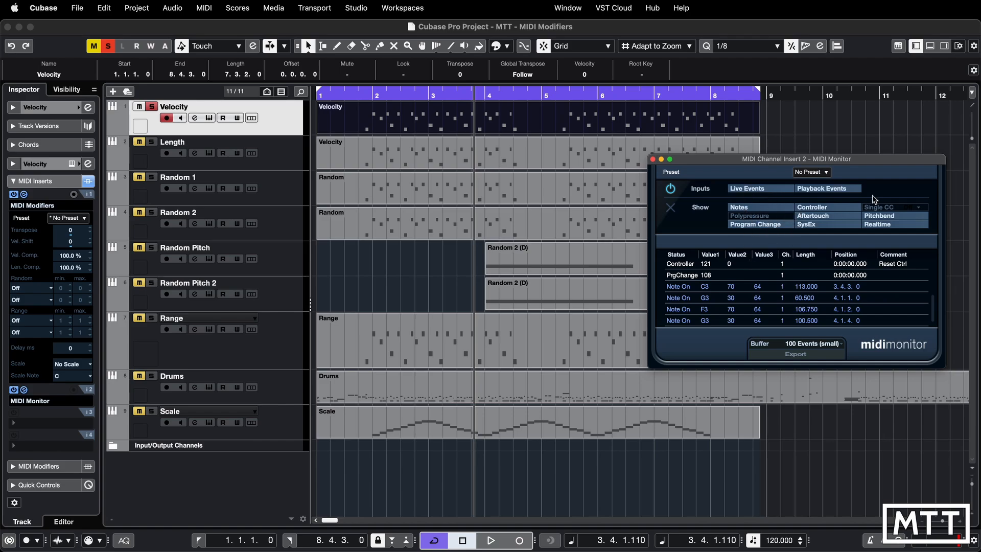
{"action": "right_click", "coordinate": [869, 176]}
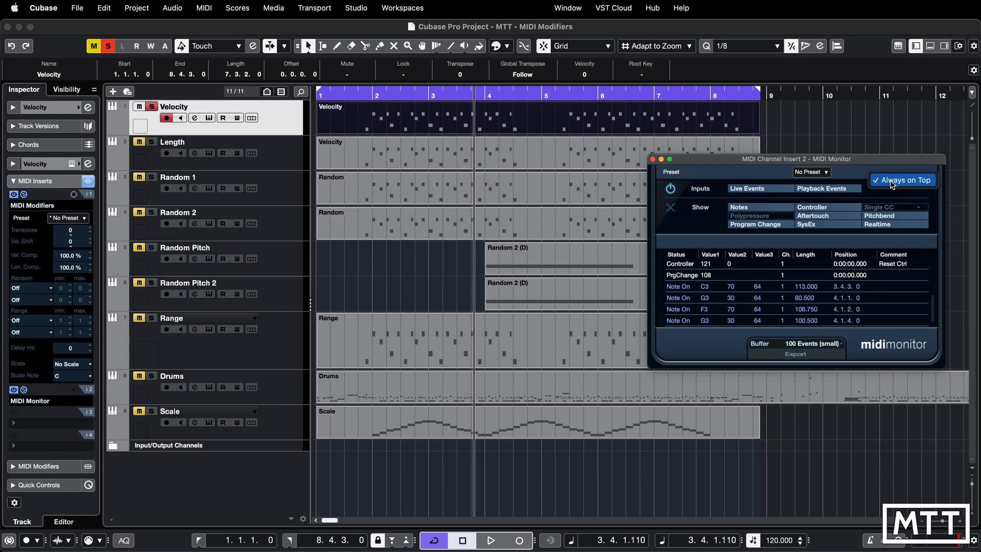
{"action": "left_click", "coordinate": [878, 168]}
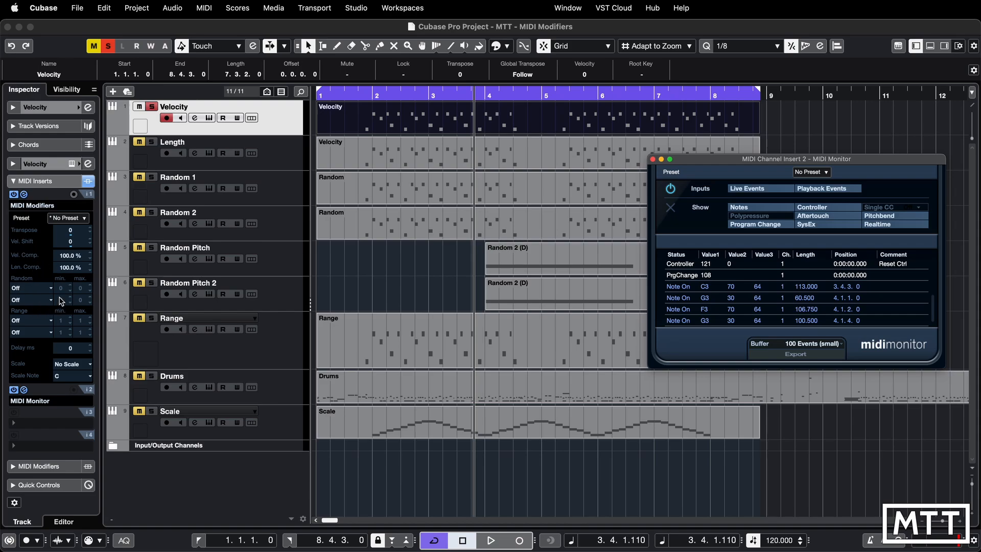
Limit the MIDI Monitor to Notes by turning off Controller, Aftertouch, SysEx, Program Change, Realtime and Pitchbend
{"action": "left_click", "coordinate": [813, 207]}
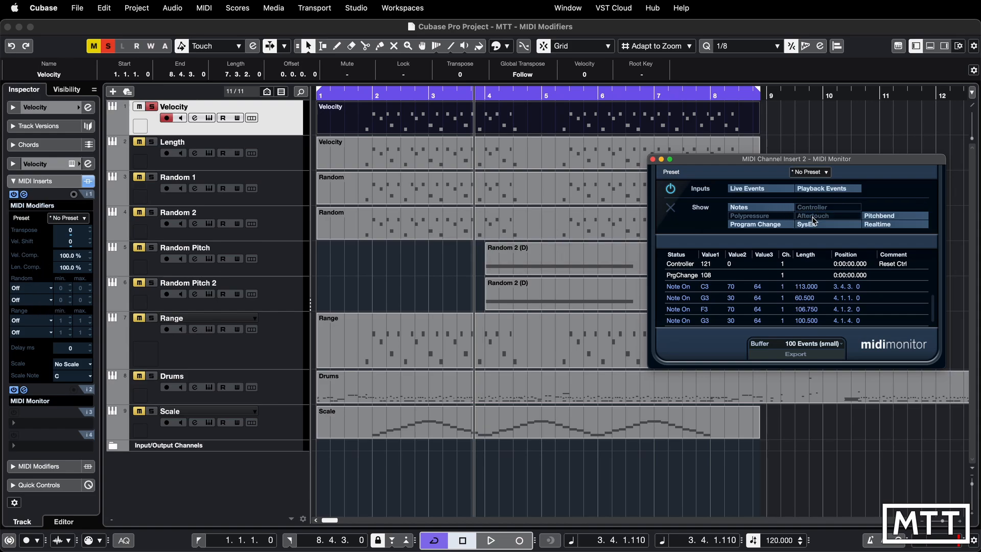
{"action": "left_click", "coordinate": [812, 225]}
{"action": "left_click", "coordinate": [774, 225]}
{"action": "left_click", "coordinate": [887, 225]}
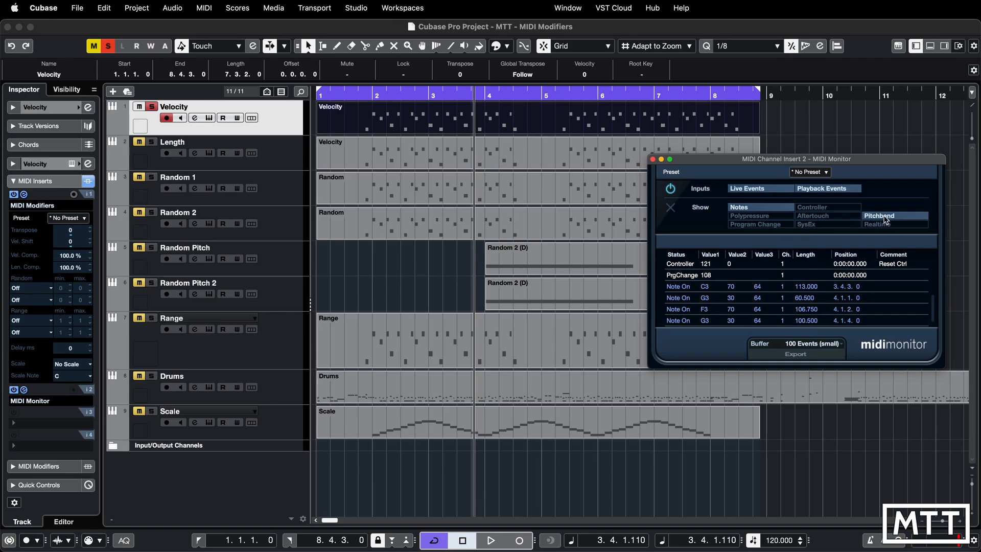
{"action": "left_click", "coordinate": [885, 219]}
Play the Velocity track from the project start, set Velocity Compression to 150% during playback, and stop
{"action": "key", "text": "period"}
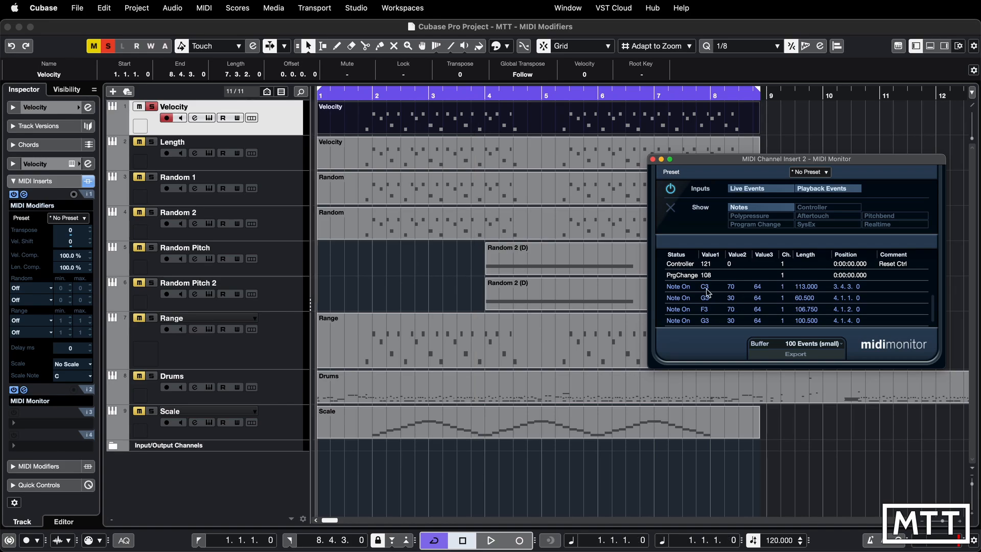
{"action": "key", "text": "space"}
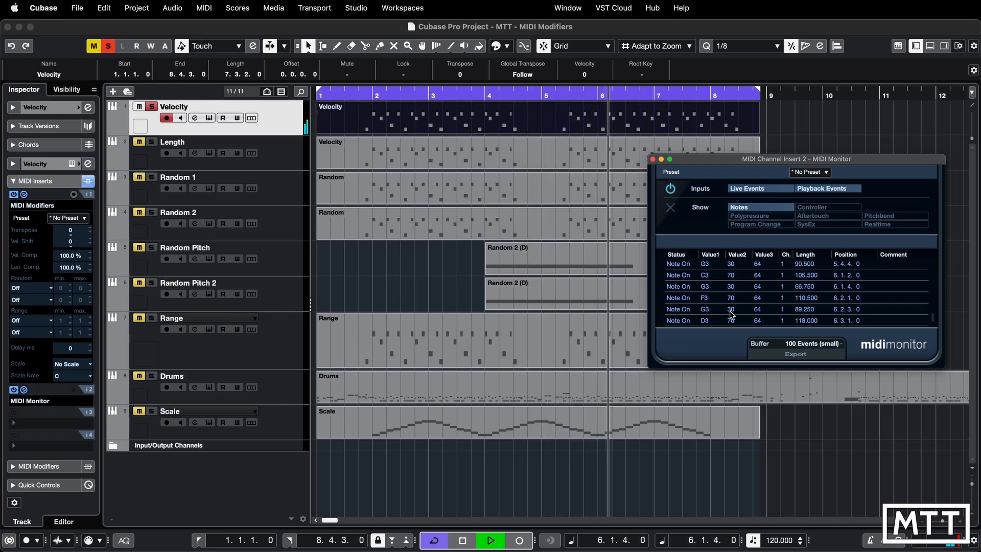
{"action": "left_click", "coordinate": [70, 255]}
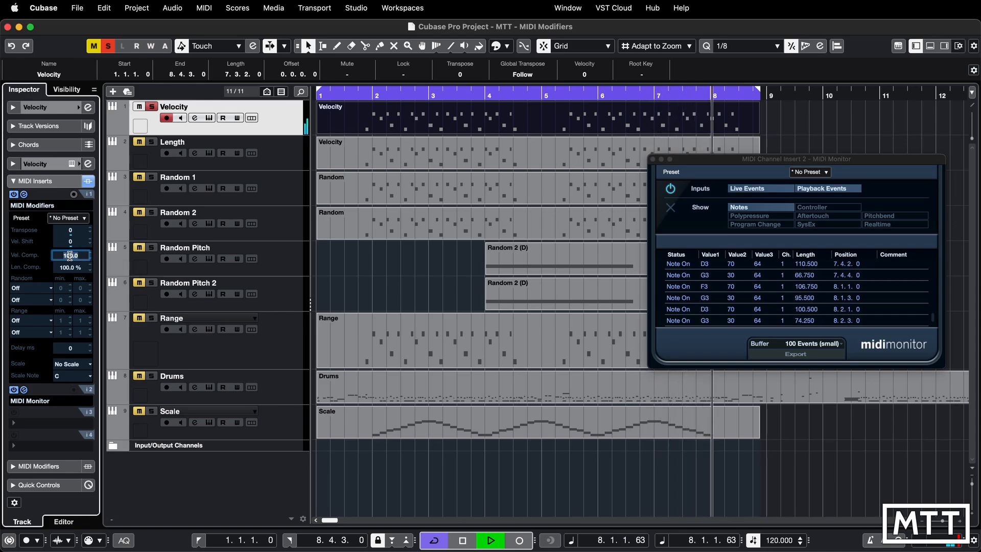
{"action": "type", "text": "150"}
{"action": "key", "text": "Return"}
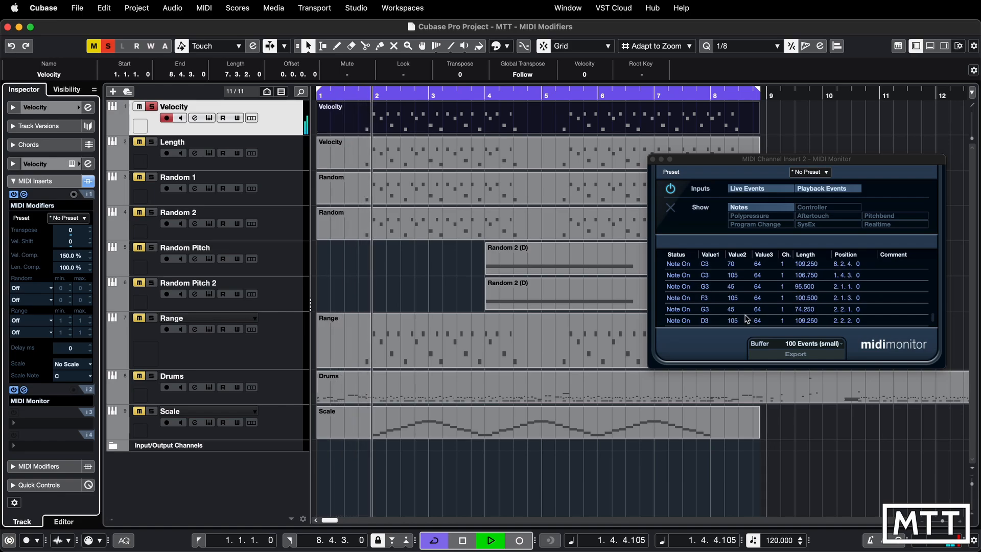
{"action": "key", "text": "space"}
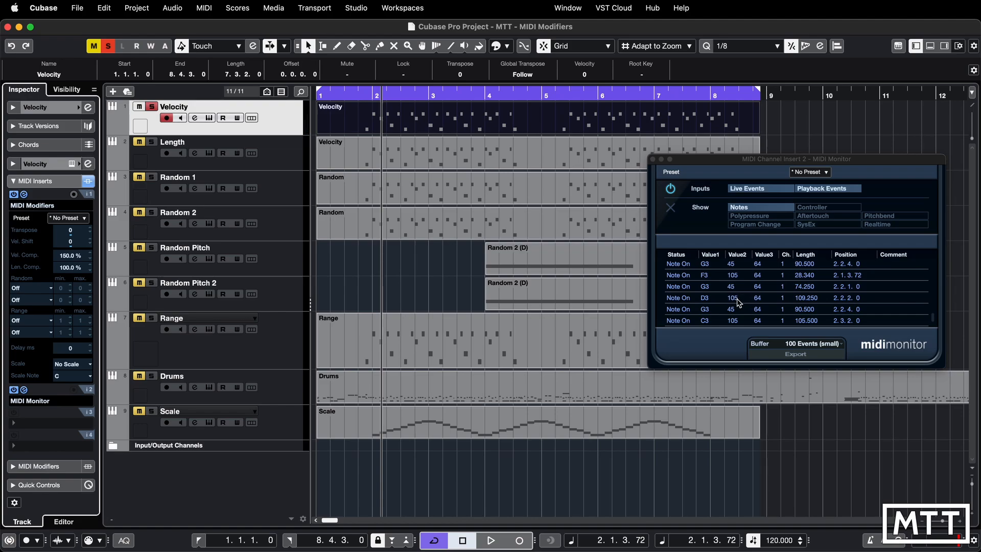
Play the Velocity track a little further, stop, and examine the note velocities listed in the MIDI Monitor
{"action": "key", "text": "space"}
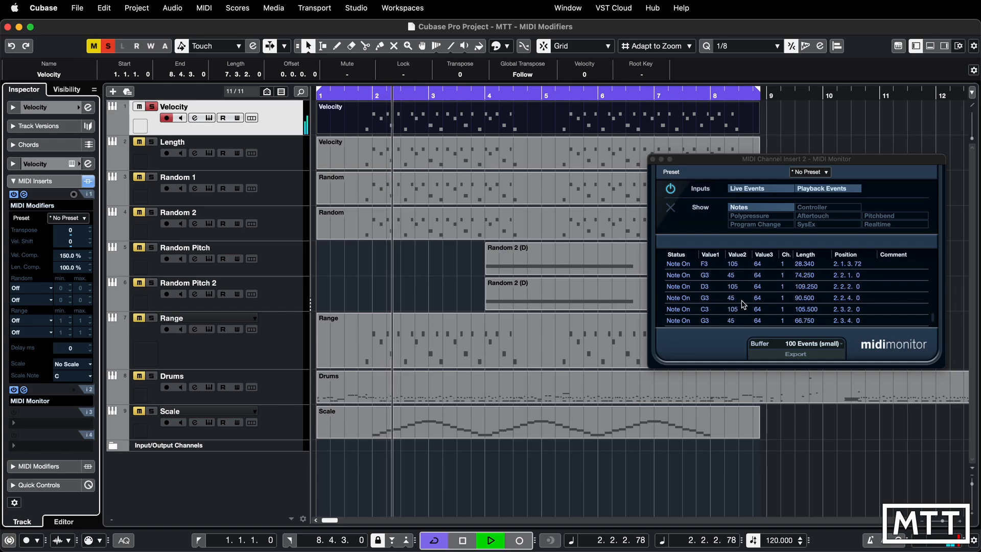
{"action": "key", "text": "space"}
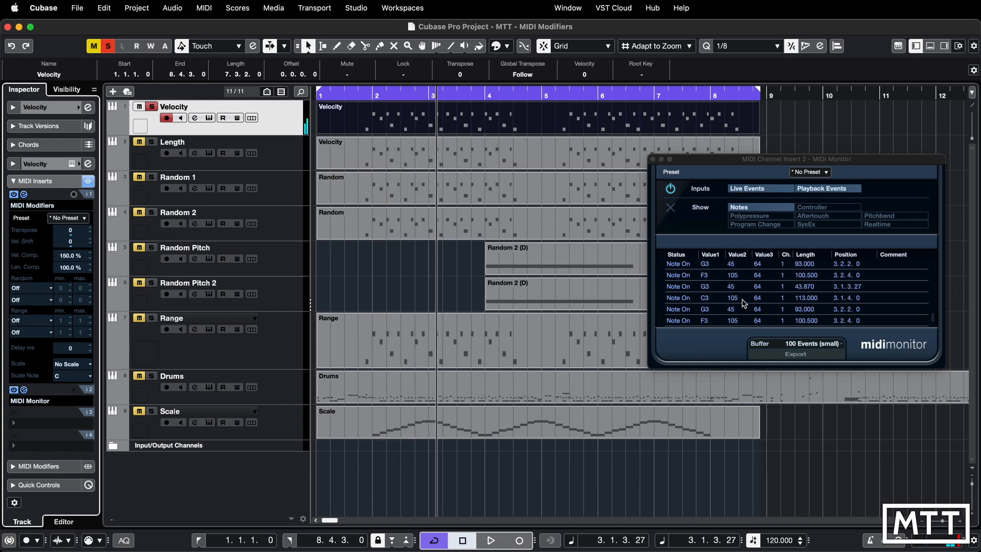
{"action": "scroll", "coordinate": [739, 301], "scroll_direction": "up", "scroll_amount": 5}
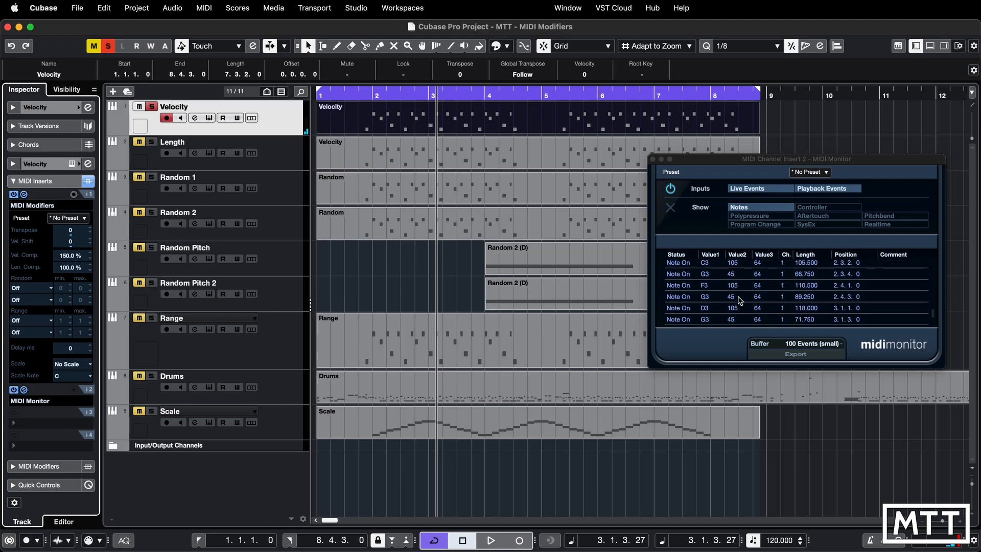
{"action": "scroll", "coordinate": [739, 301], "scroll_direction": "up", "scroll_amount": 5}
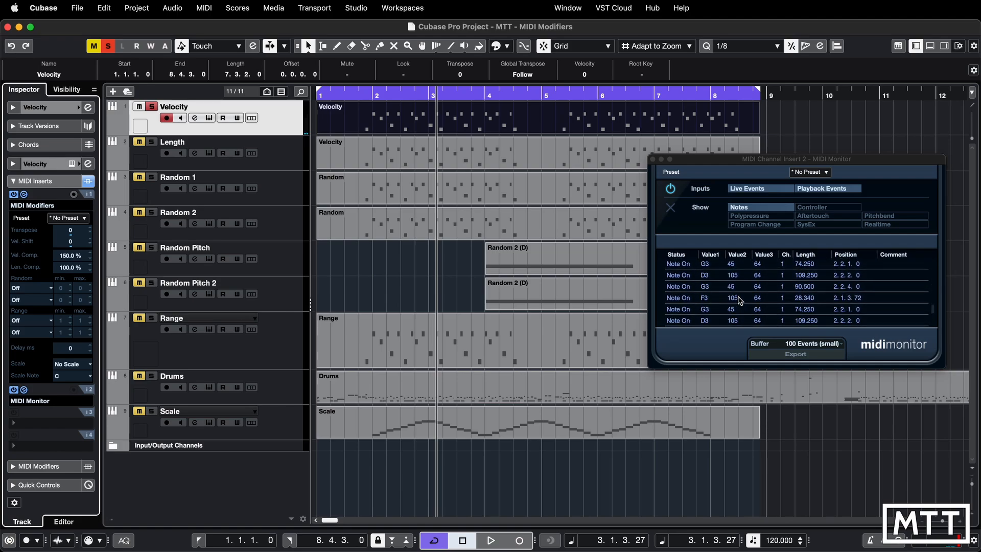
{"action": "scroll", "coordinate": [738, 302], "scroll_direction": "up", "scroll_amount": 1}
{"action": "scroll", "coordinate": [738, 302], "scroll_direction": "up", "scroll_amount": 2}
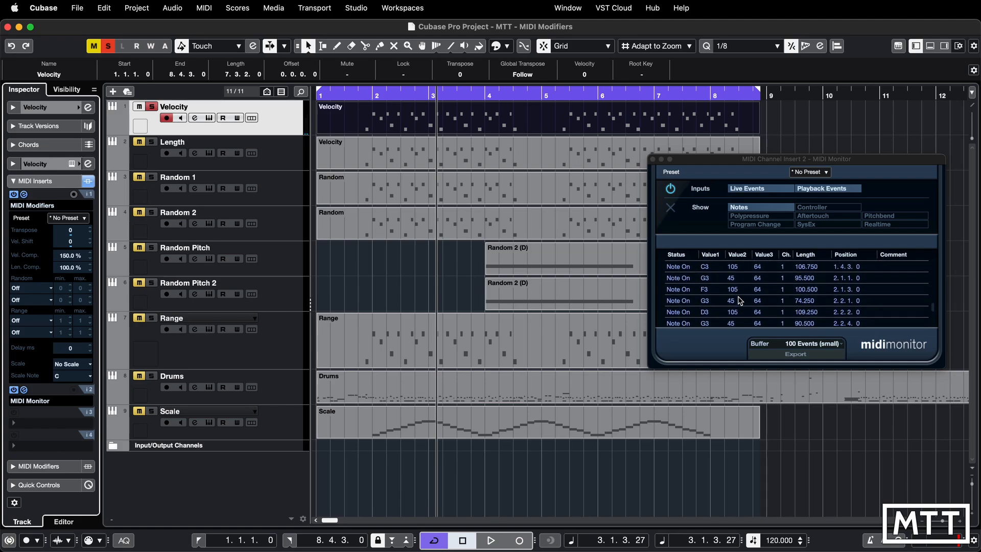
{"action": "scroll", "coordinate": [739, 301], "scroll_direction": "down", "scroll_amount": 2}
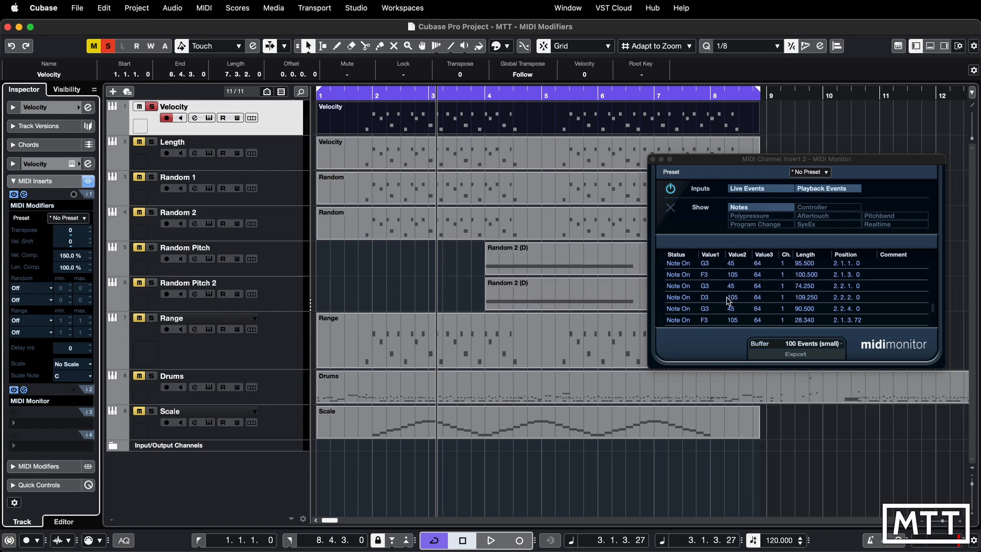
Set the Velocity Compression to 200%, play the Velocity track briefly and stop playback
{"action": "left_click", "coordinate": [67, 255]}
{"action": "type", "text": "200"}
{"action": "key", "text": "Return"}
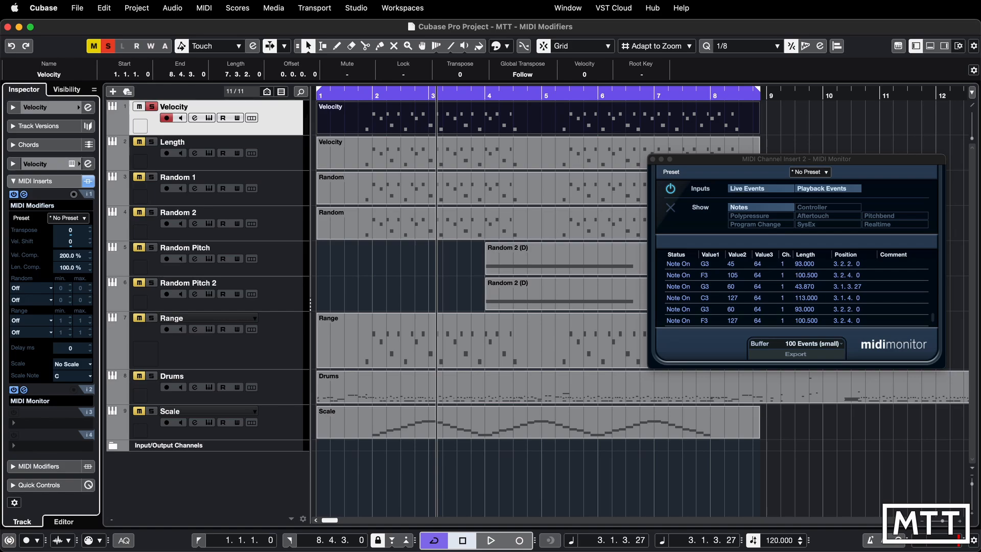
{"action": "key", "text": "space"}
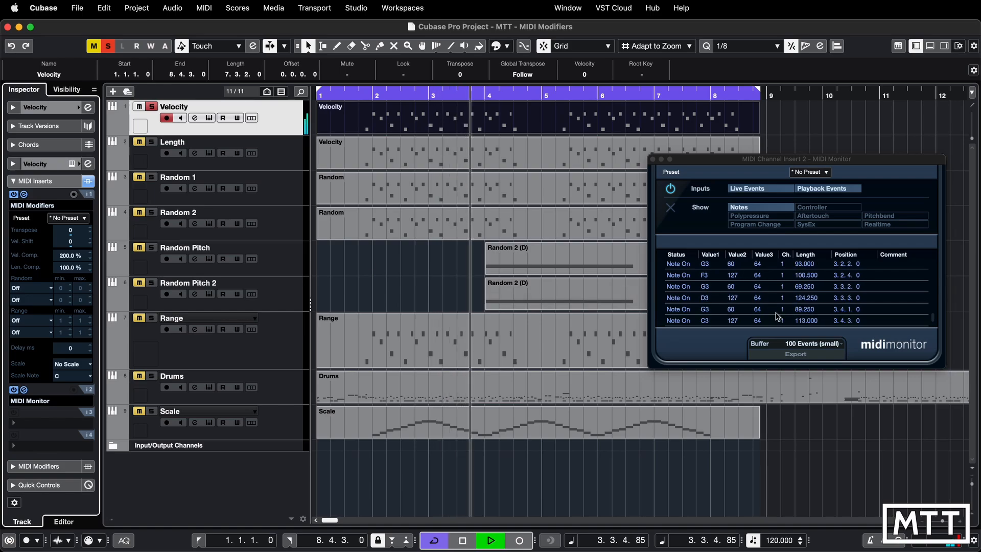
{"action": "key", "text": "space"}
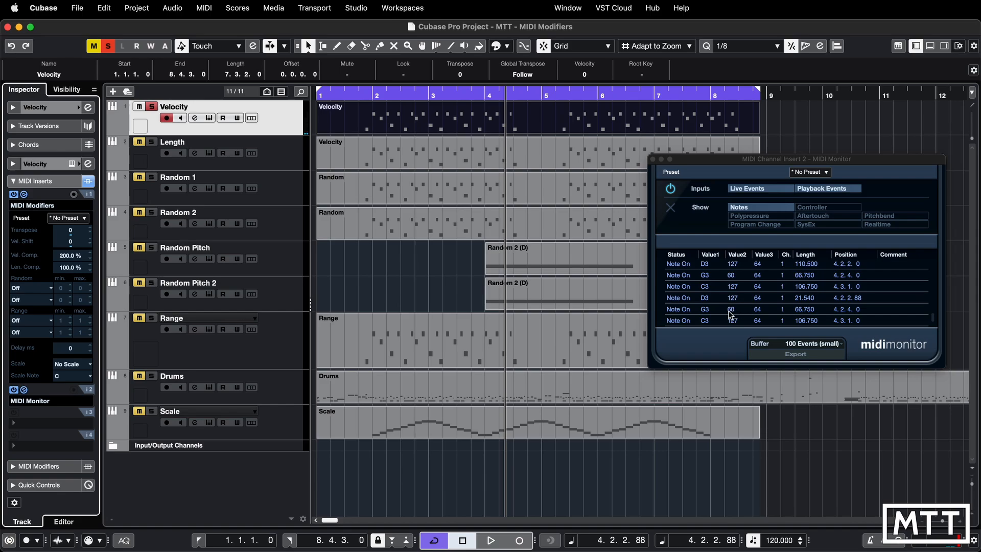
Raise the Velocity Compression to its 1000% maximum, play the Velocity track briefly and stop playback
{"action": "double_click", "coordinate": [70, 256]}
{"action": "type", "text": "10000"}
{"action": "key", "text": "Return"}
{"action": "key", "text": "space"}
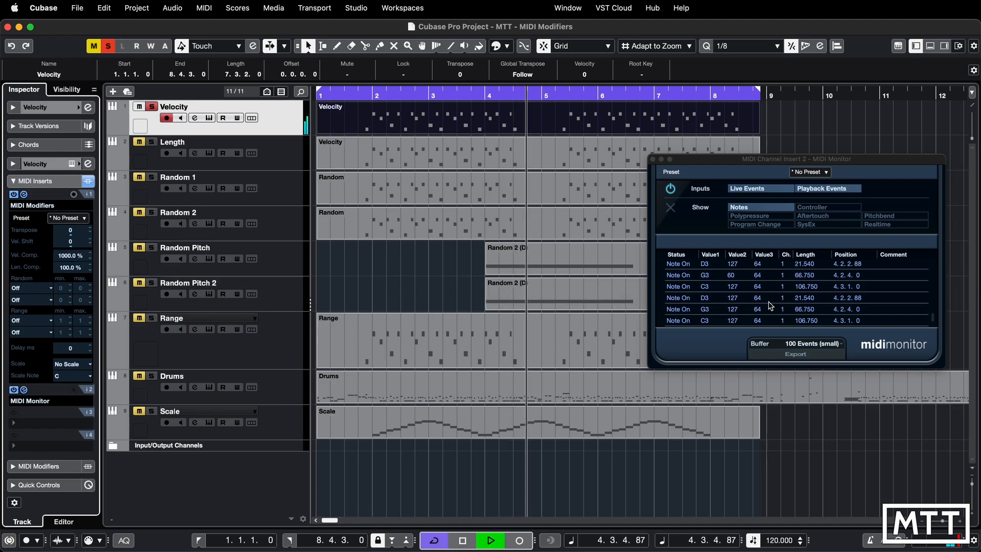
{"action": "key", "text": "space"}
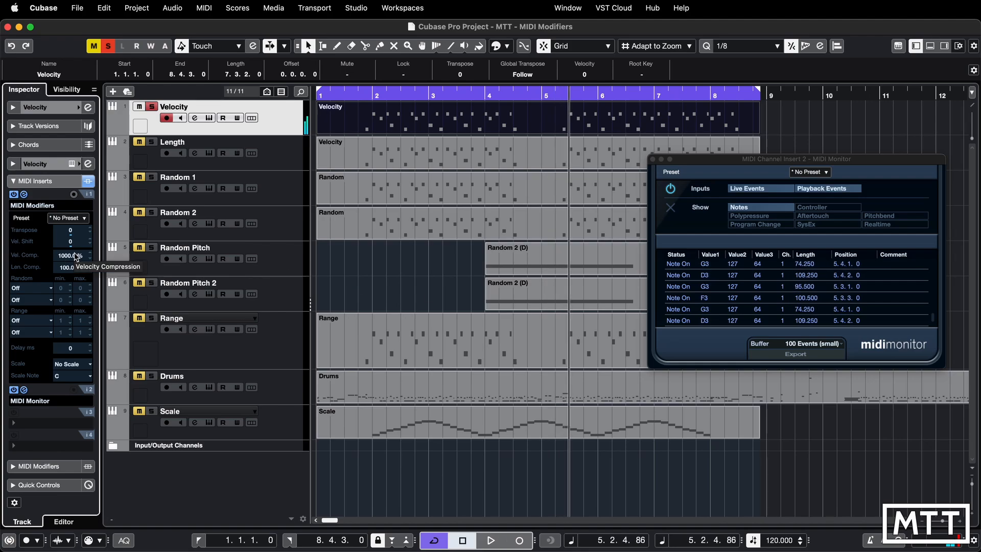
Set the Velocity Compression to 50%, play the Velocity track briefly and stop playback
{"action": "double_click", "coordinate": [71, 255]}
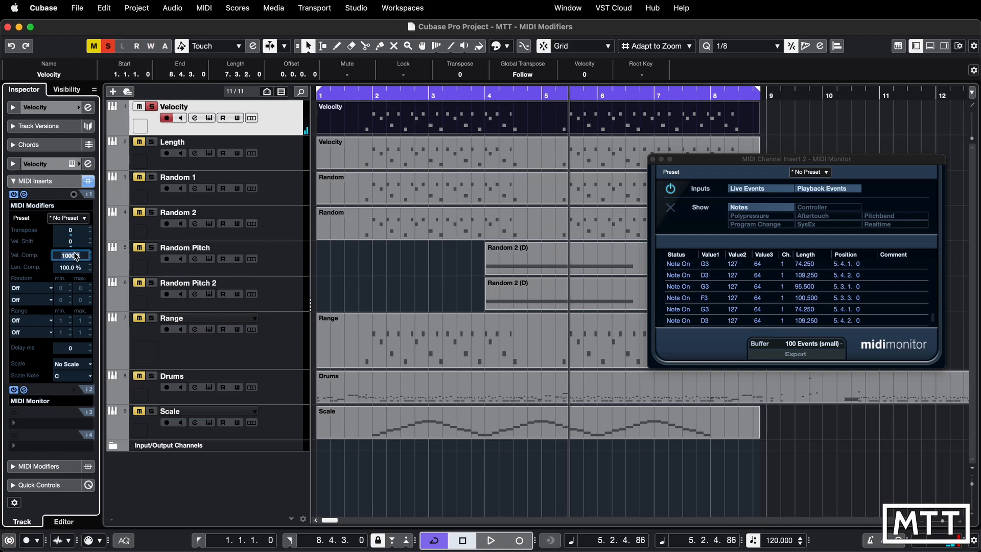
{"action": "type", "text": "50"}
{"action": "key", "text": "Return"}
{"action": "key", "text": "space"}
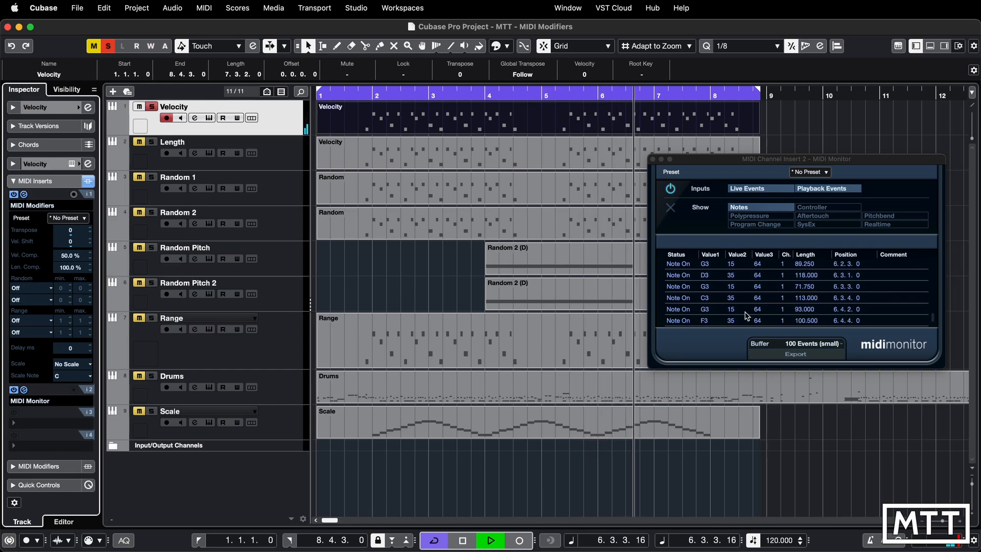
{"action": "key", "text": "space"}
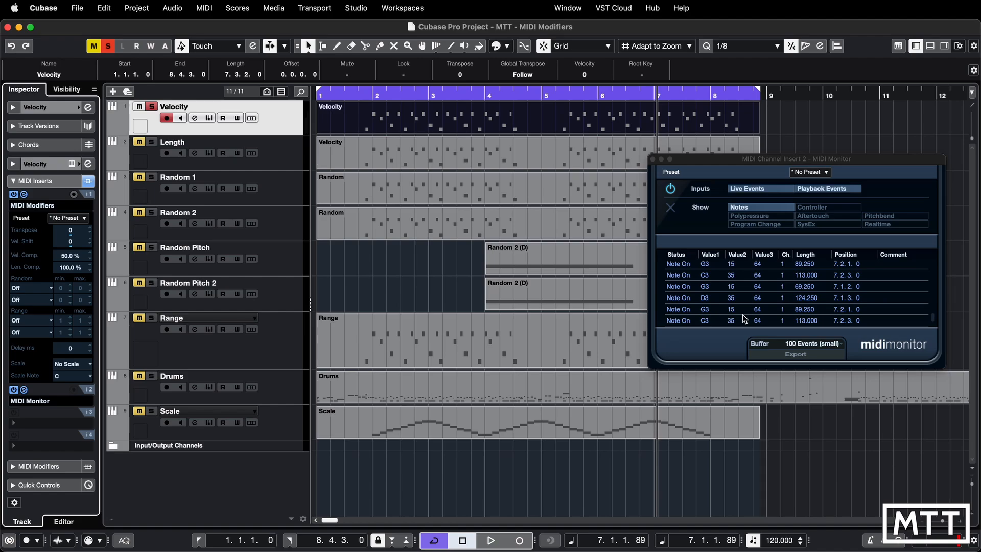
Set the MIDI Modifiers Velocity Compression back to 100%
{"action": "left_click", "coordinate": [66, 255]}
{"action": "type", "text": "100"}
{"action": "key", "text": "Return"}
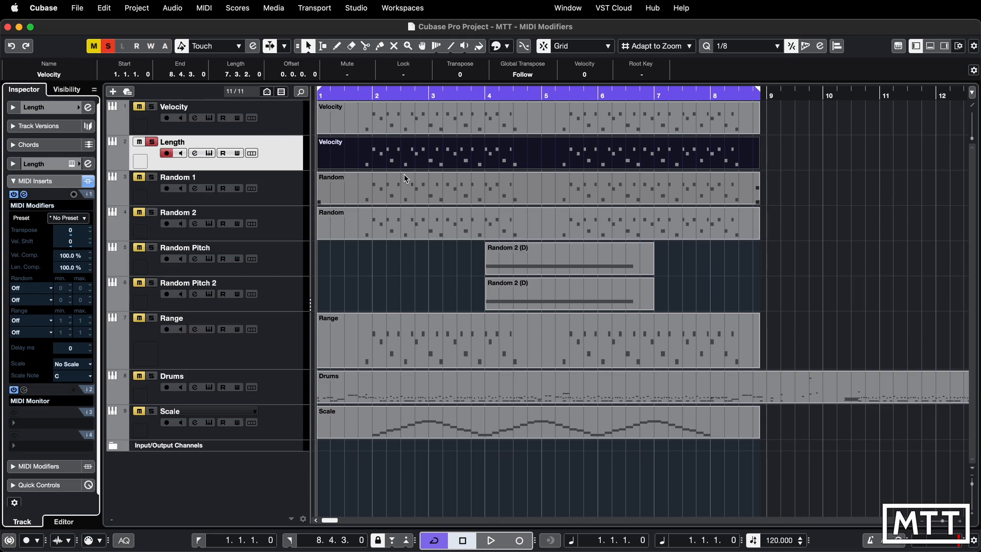
Show the On-Screen Keyboard with the Length track selected
{"action": "key", "text": "alt+k"}
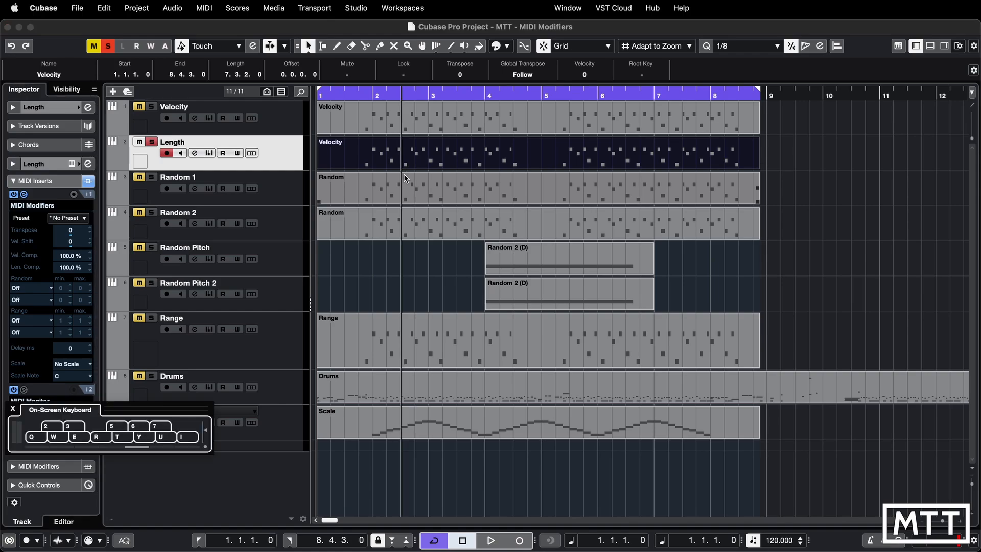
Audition notes on the Length track with the On-Screen Keyboard and hide the keyboard
{"action": "key", "text": "q"}
{"action": "key", "text": "q"}
{"action": "key", "text": "s"}
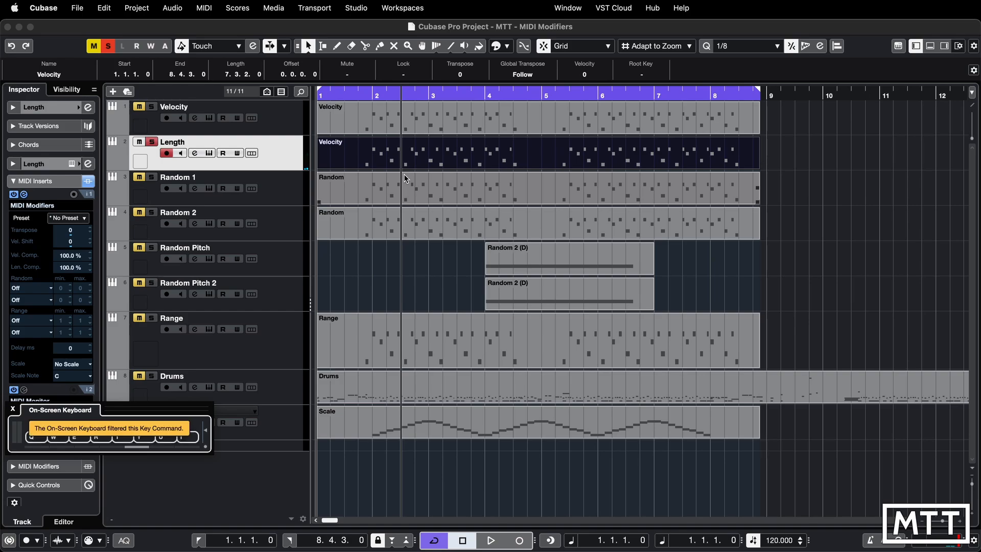
{"action": "key", "text": "alt+k"}
Play the Length track briefly, set its MIDI Modifiers Length Compression to 200% and restart playback
{"action": "key", "text": "space"}
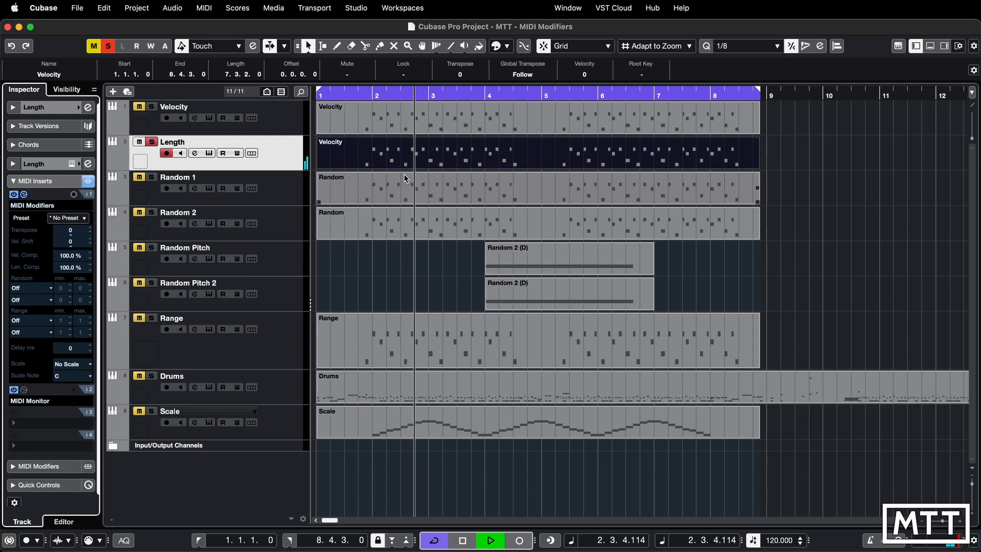
{"action": "key", "text": "space"}
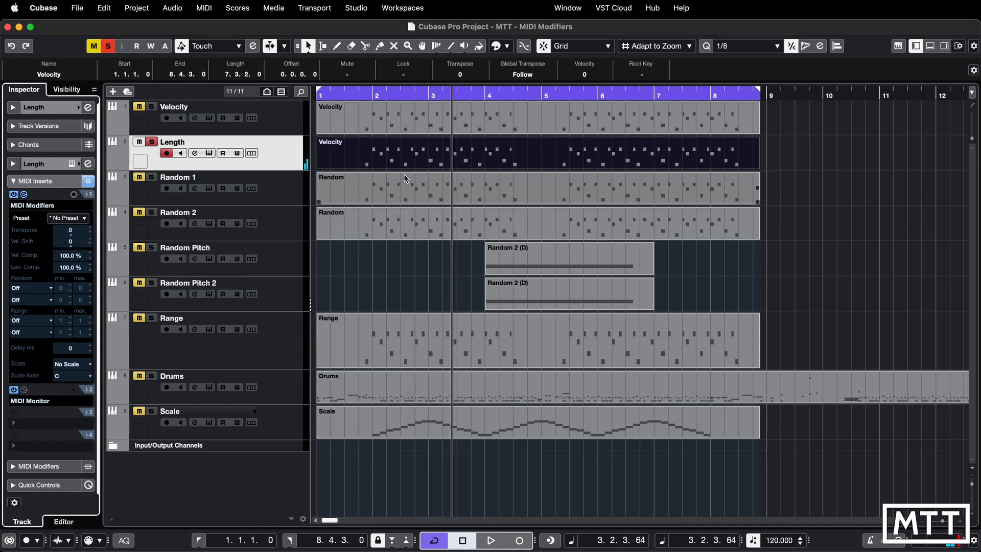
{"action": "double_click", "coordinate": [67, 267]}
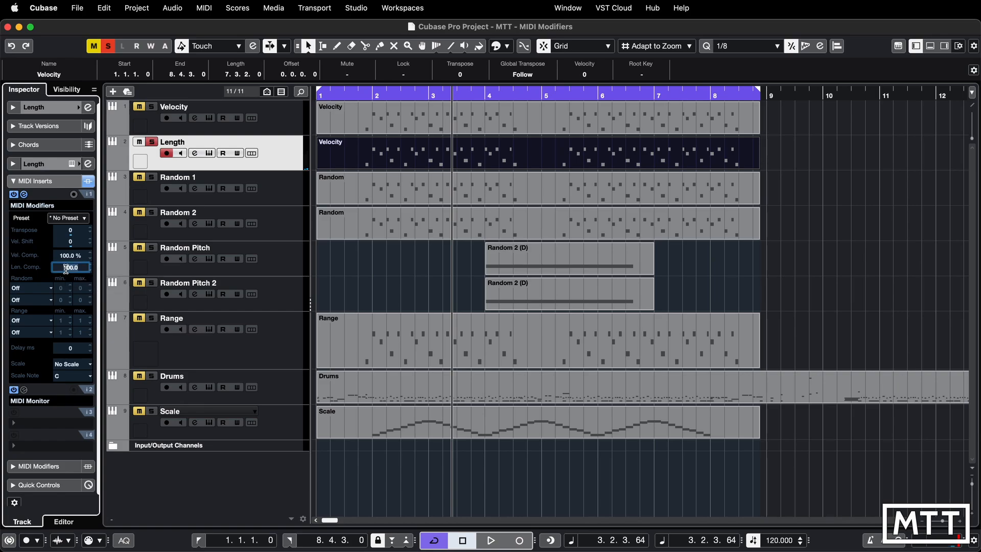
{"action": "type", "text": "200"}
{"action": "key", "text": "Return"}
{"action": "key", "text": "space"}
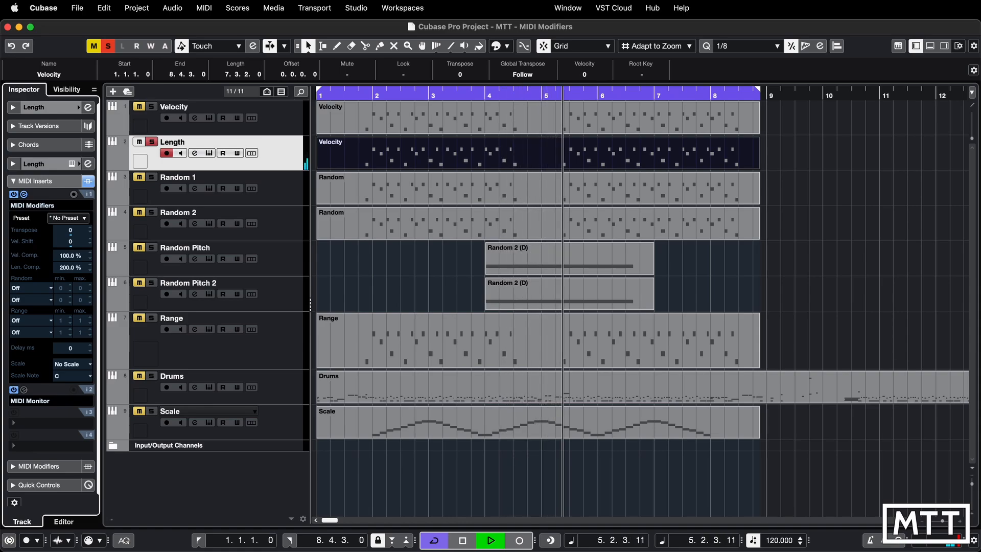
Lower the Length Compression to 50% and on to 25% while the Length track plays
{"action": "left_click", "coordinate": [65, 266]}
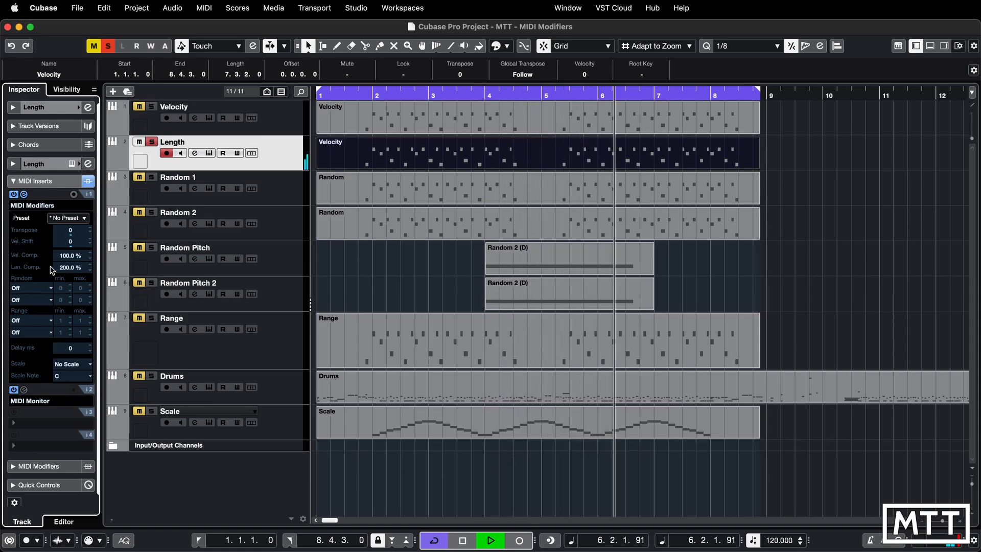
{"action": "type", "text": "50"}
{"action": "key", "text": "Return"}
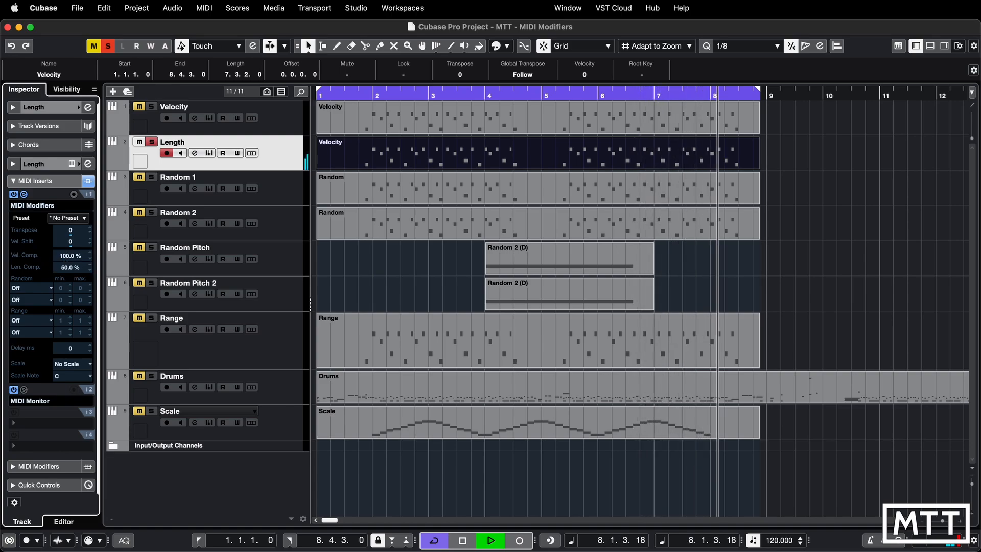
{"action": "left_click", "coordinate": [69, 267]}
{"action": "type", "text": "25"}
{"action": "key", "text": "Return"}
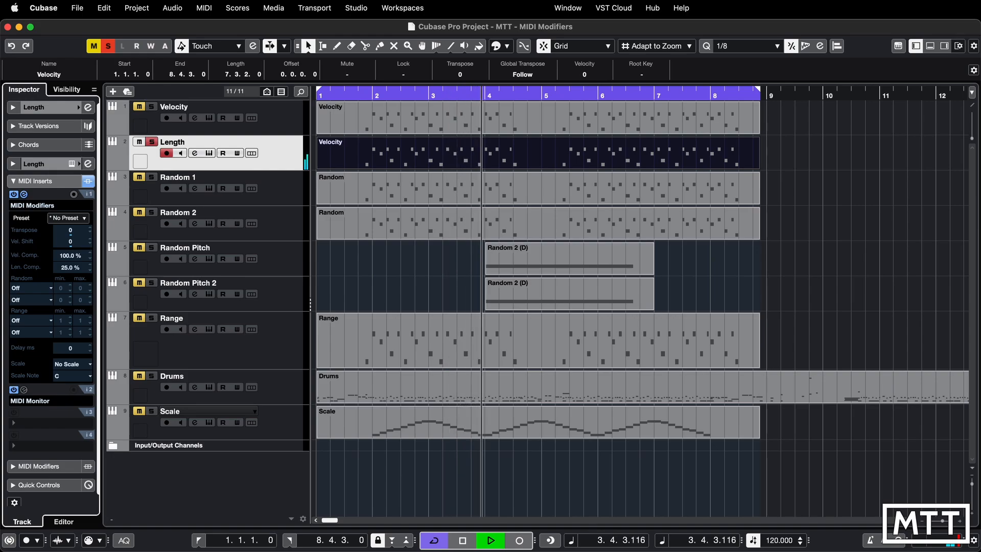
Set the Length track's Length Compression to 50% during playback and stop the transport
{"action": "double_click", "coordinate": [70, 268]}
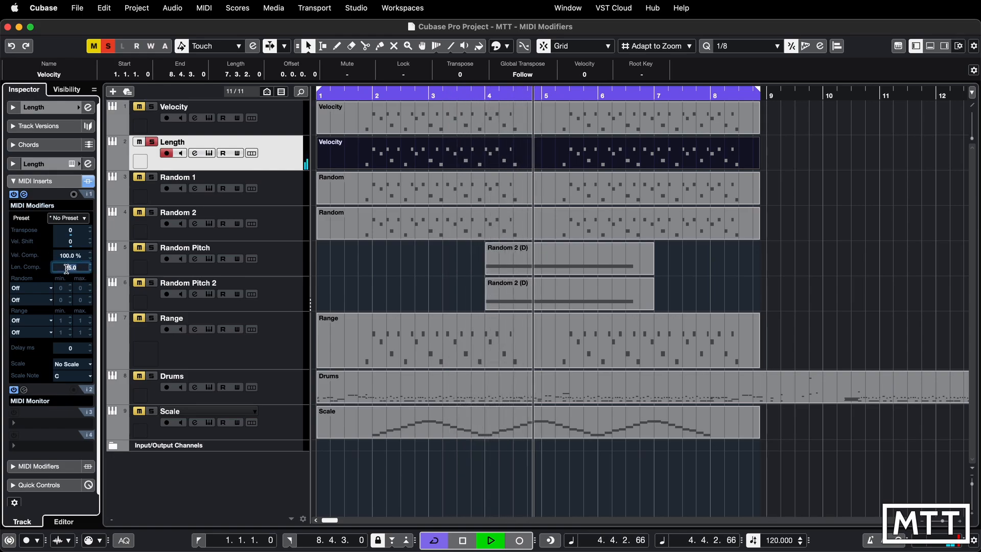
{"action": "type", "text": "50"}
{"action": "key", "text": "Return"}
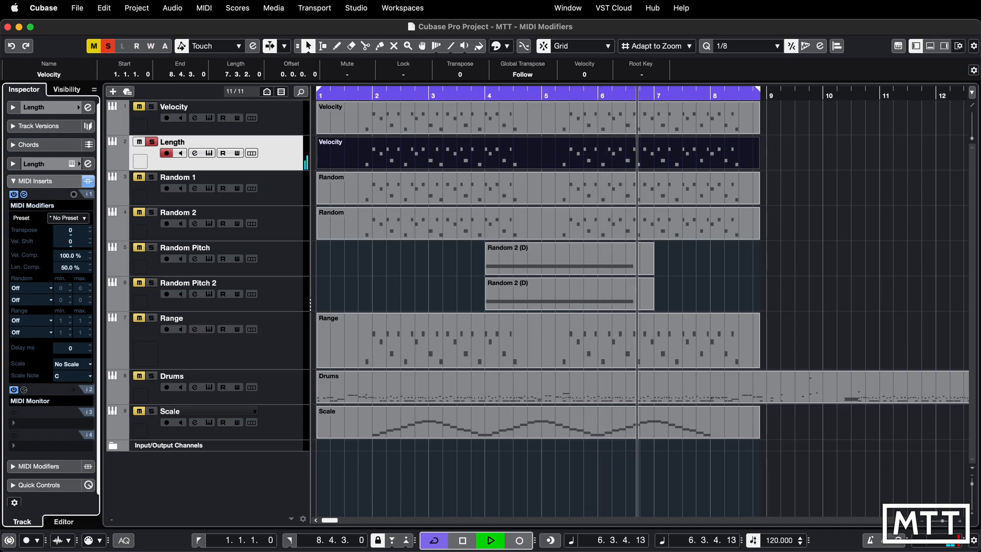
{"action": "key", "text": "space"}
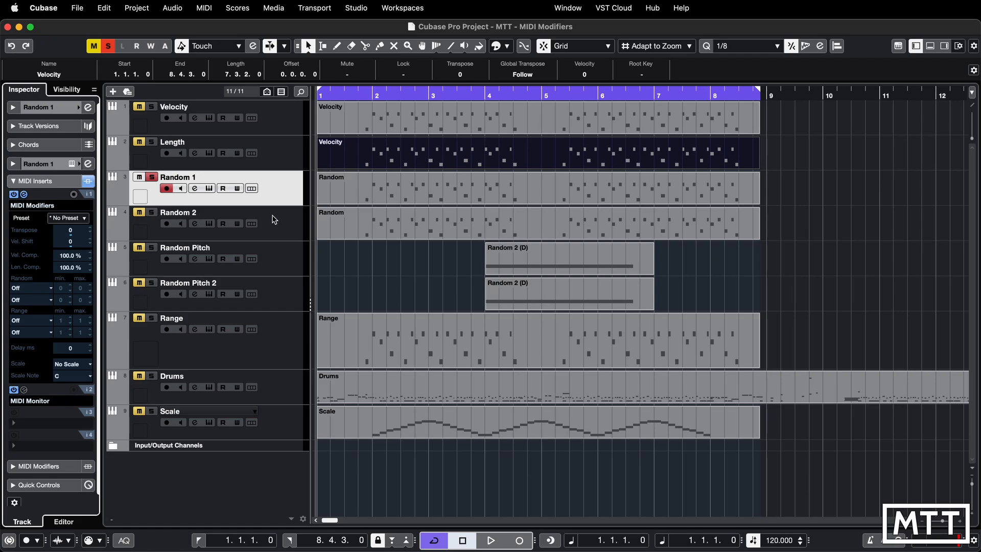
Open the Random 1 track's MIDI part in the Key Editor, inspect its notes and velocities, and close the editor
{"action": "double_click", "coordinate": [400, 203]}
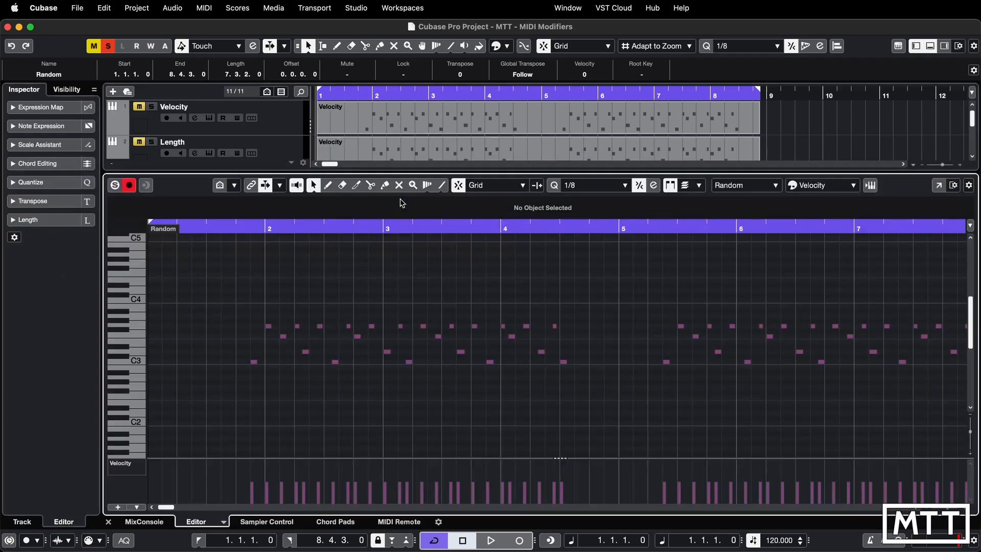
{"action": "key", "text": "g"}
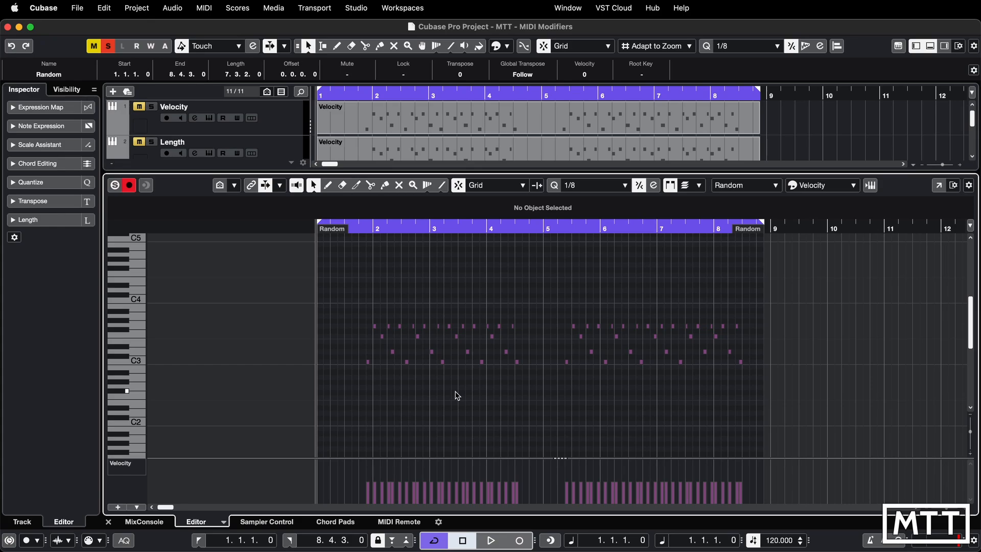
{"action": "key", "text": "super+e"}
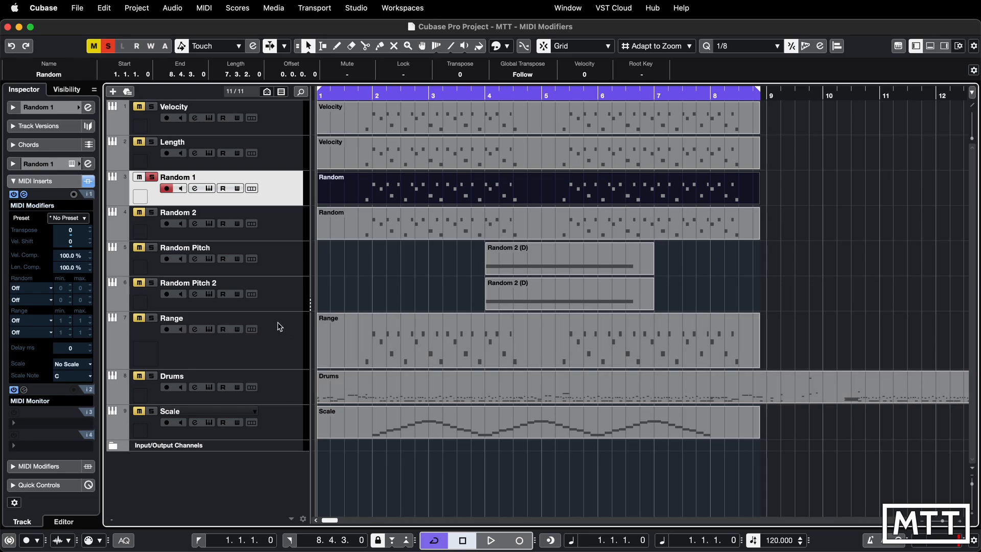
Randomize Velocity on the Random 1 track between -7 and 7, then play it and stop playback
{"action": "left_click", "coordinate": [37, 289]}
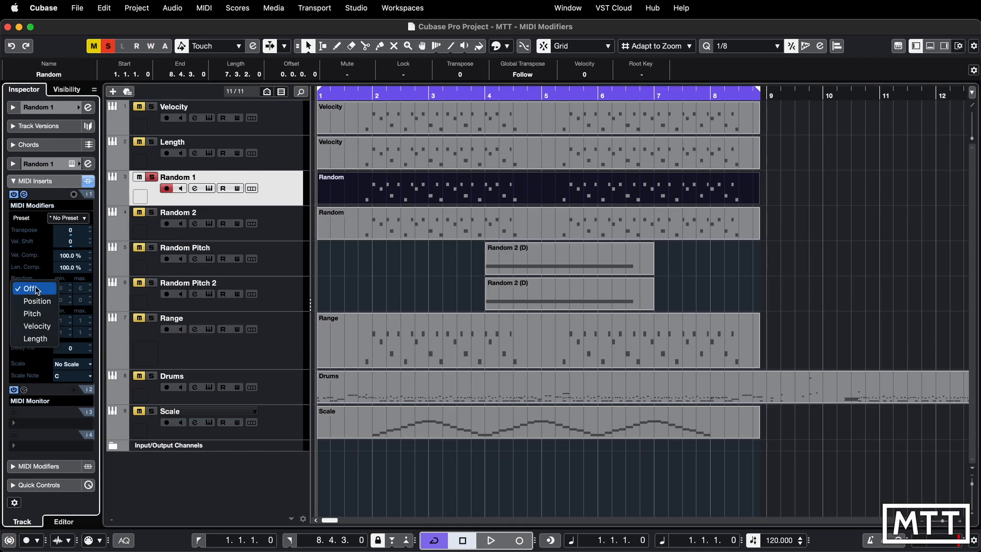
{"action": "left_click", "coordinate": [39, 327]}
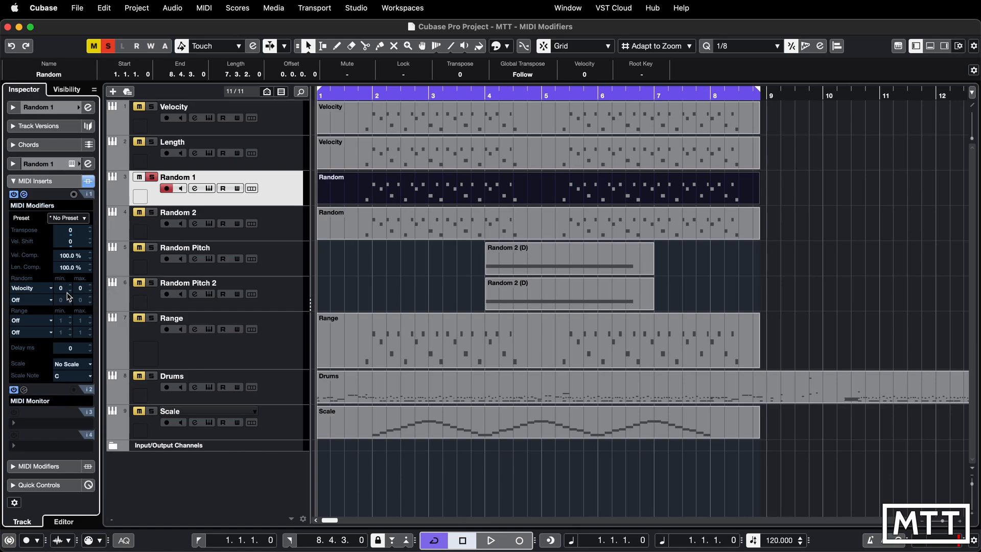
{"action": "scroll", "coordinate": [73, 294], "scroll_direction": "down", "scroll_amount": 2}
{"action": "scroll", "coordinate": [73, 294], "scroll_direction": "down", "scroll_amount": 1}
{"action": "scroll", "coordinate": [92, 289], "scroll_direction": "up", "scroll_amount": 5}
{"action": "key", "text": "space"}
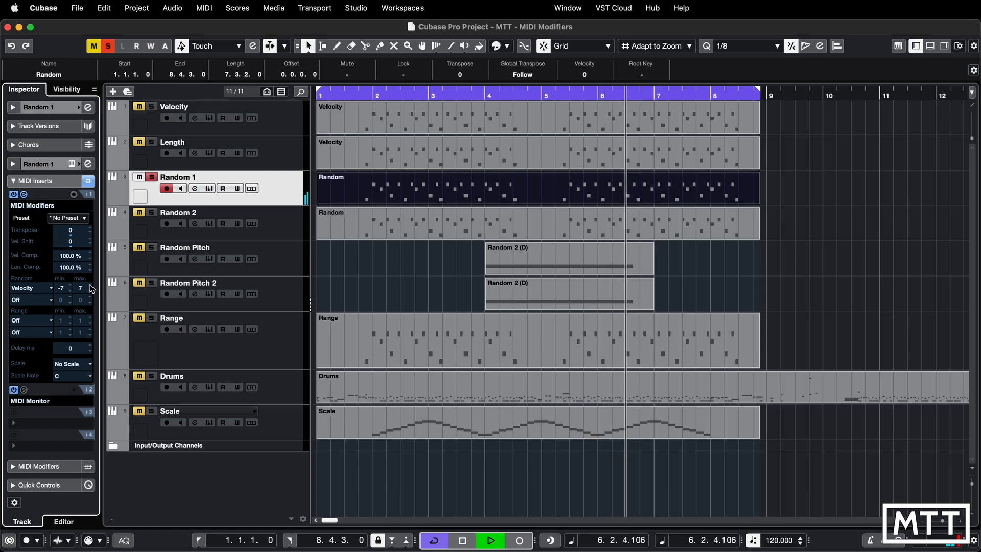
{"action": "key", "text": "space"}
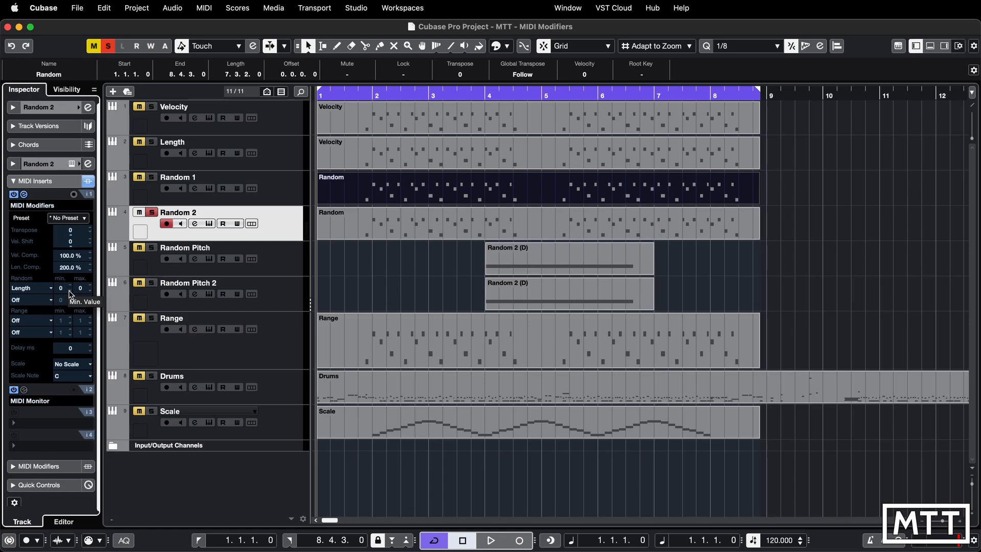
Start playback of the Random 2 track and set its random Length range to minimum -6 and maximum 12
{"action": "key", "text": "space"}
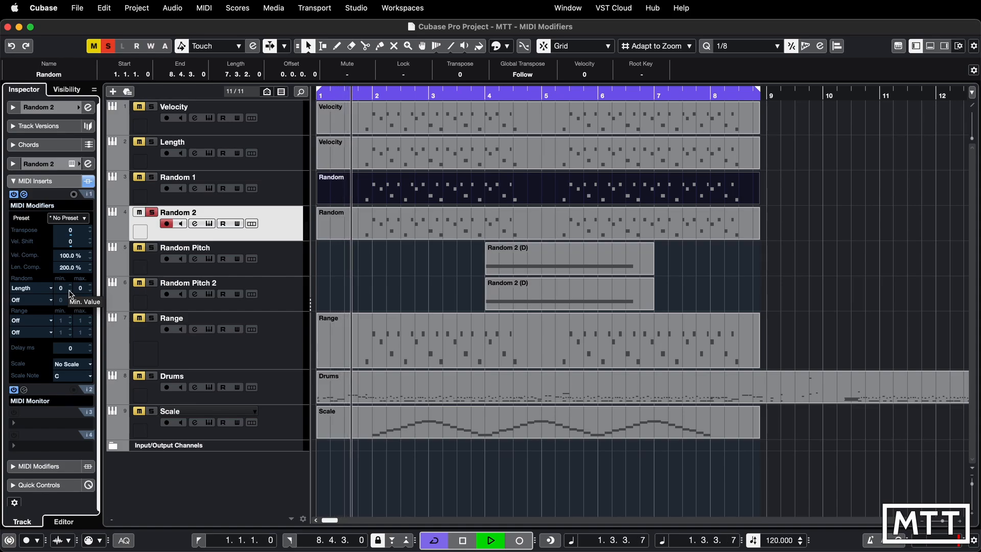
{"action": "left_click", "coordinate": [69, 291]}
{"action": "left_click", "coordinate": [69, 291]}
{"action": "left_click", "coordinate": [69, 291]}
{"action": "left_click", "coordinate": [69, 290]}
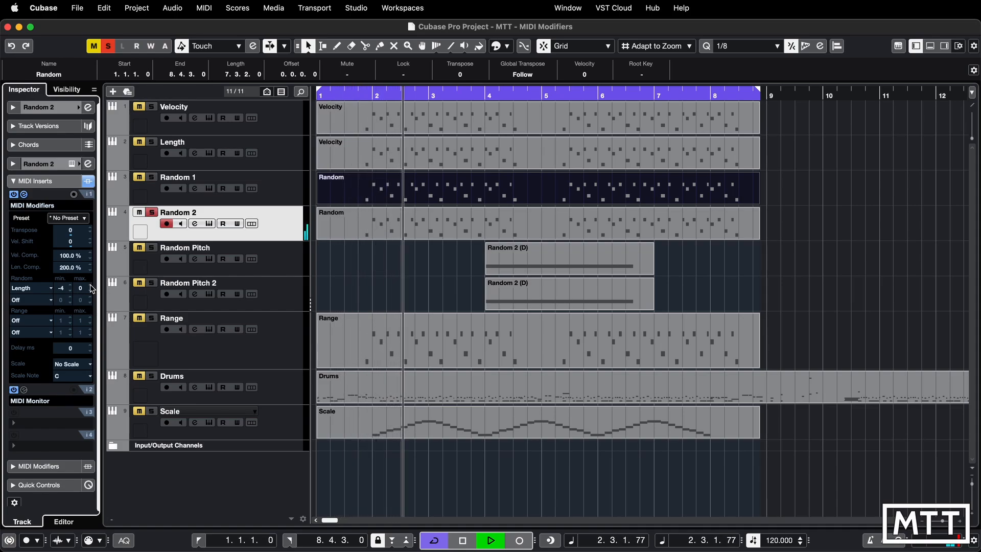
{"action": "left_click", "coordinate": [90, 285]}
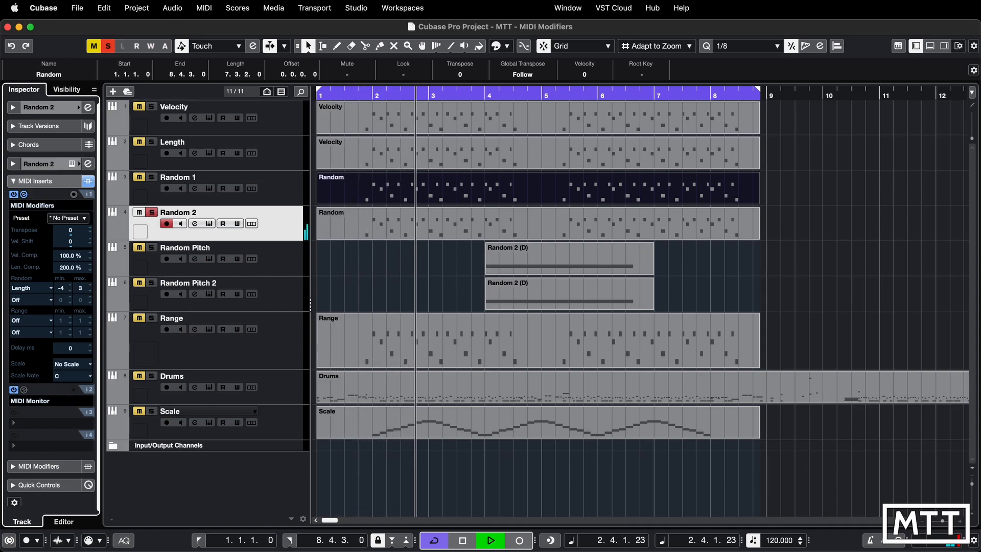
{"action": "left_click", "coordinate": [89, 286]}
{"action": "left_click", "coordinate": [69, 291]}
{"action": "left_click", "coordinate": [69, 291]}
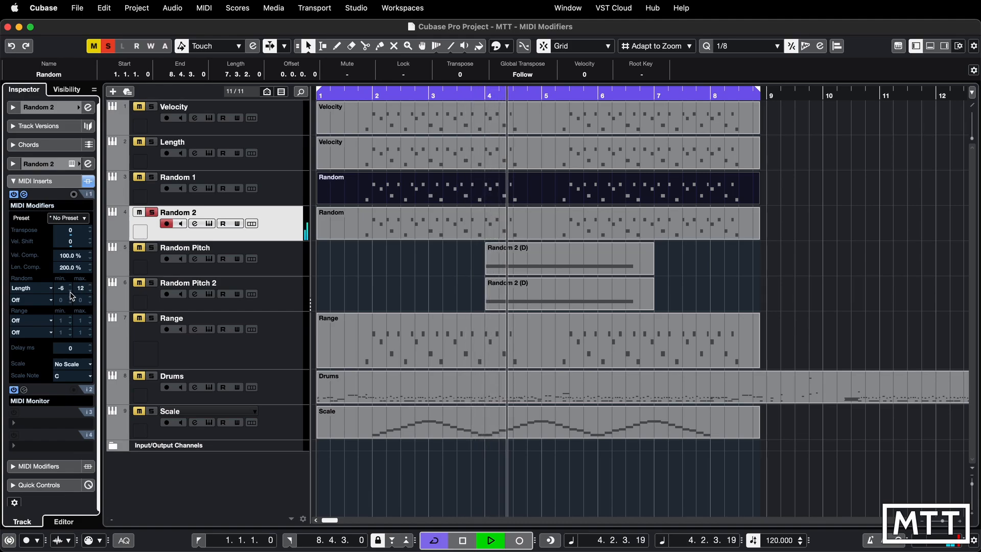
Lower the minimum of Random 2's random Length range to -50 while the track plays
{"action": "left_click", "coordinate": [70, 290]}
{"action": "left_click", "coordinate": [70, 291]}
{"action": "left_click", "coordinate": [70, 290]}
{"action": "left_click", "coordinate": [70, 290]}
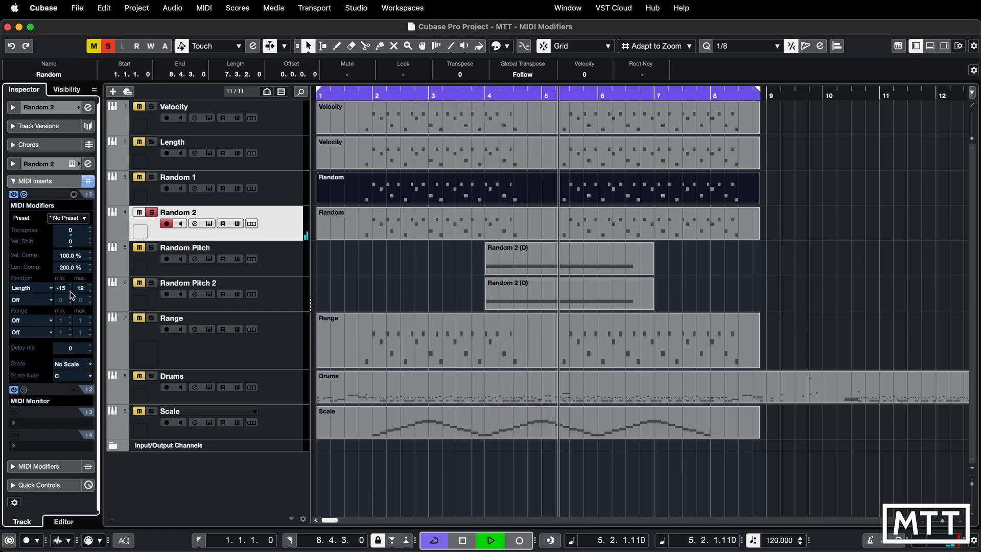
{"action": "left_click", "coordinate": [70, 291]}
{"action": "left_click", "coordinate": [70, 291]}
{"action": "left_click", "coordinate": [70, 291]}
{"action": "left_click", "coordinate": [70, 290]}
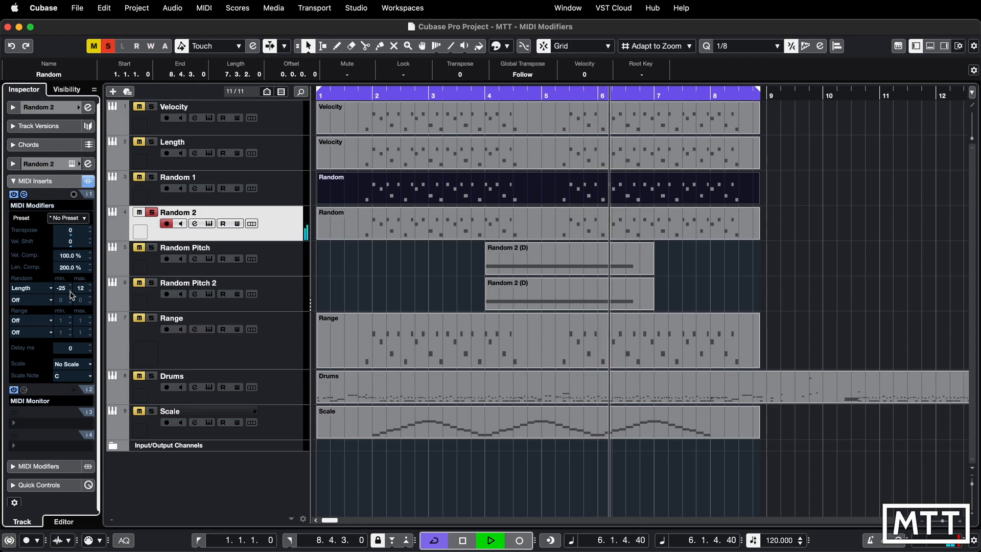
{"action": "left_click", "coordinate": [70, 290]}
{"action": "left_click", "coordinate": [70, 291]}
{"action": "left_click", "coordinate": [70, 291]}
{"action": "left_click", "coordinate": [70, 291]}
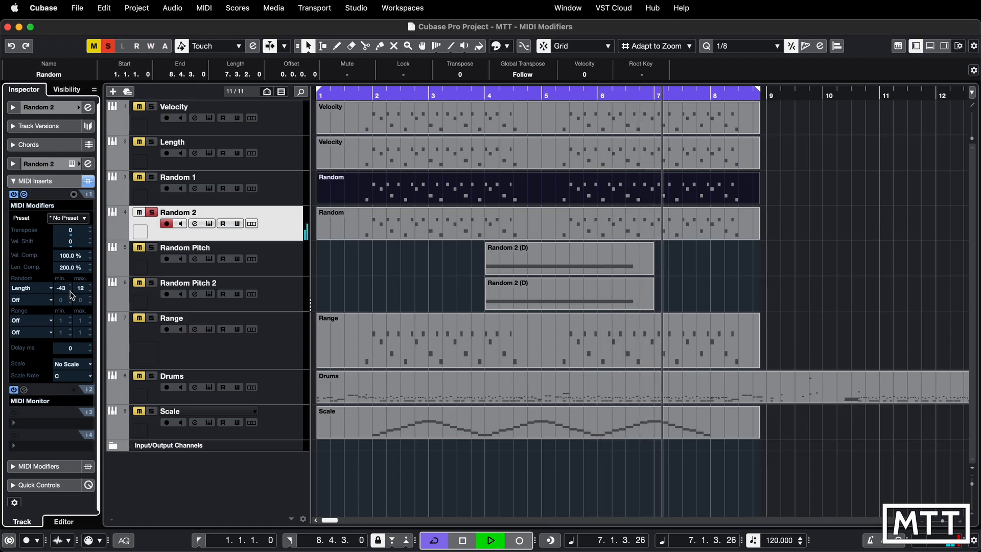
{"action": "left_click", "coordinate": [70, 291]}
Raise the maximum of Random 2's random Length range to 37, listen to the result and stop playback
{"action": "left_click", "coordinate": [90, 286]}
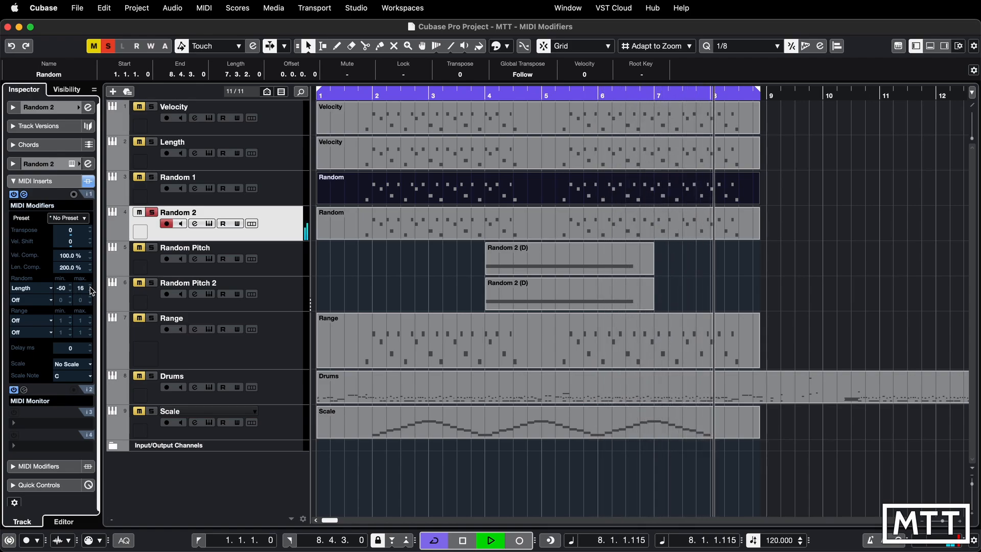
{"action": "scroll", "coordinate": [91, 290], "scroll_direction": "up", "scroll_amount": 20}
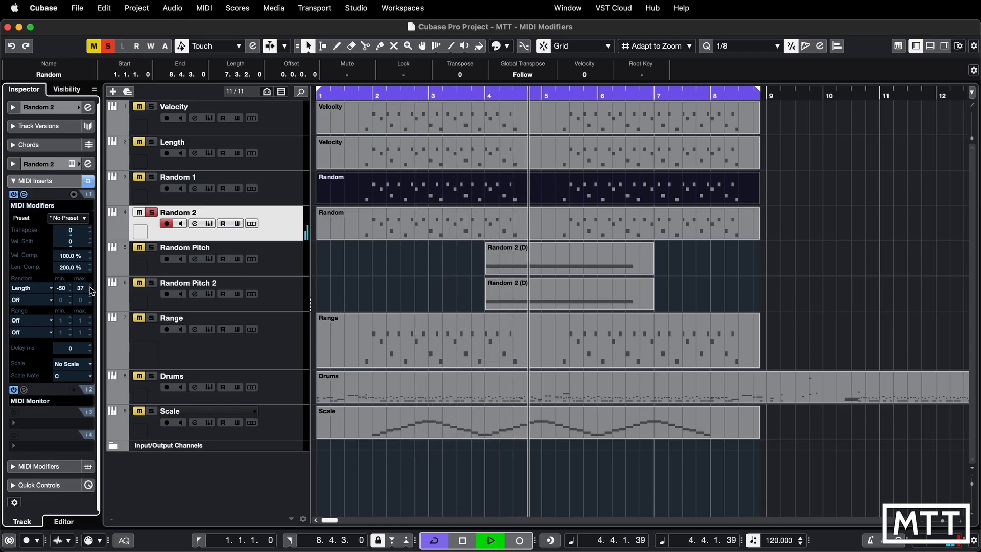
{"action": "key", "text": "space"}
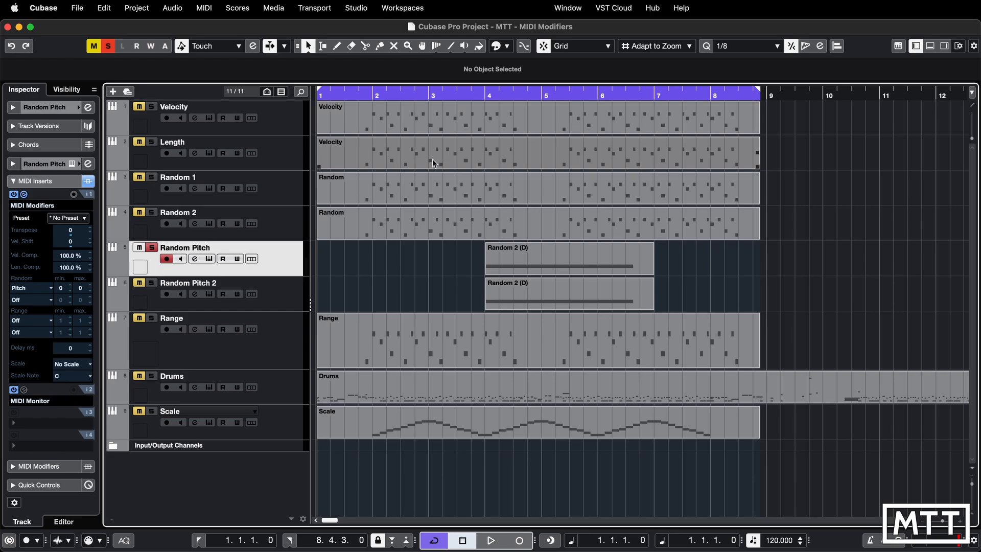
Open the Random Pitch track's HALion instrument, show its sample waveform, audition the note C3 and close the instrument
{"action": "left_click", "coordinate": [209, 259]}
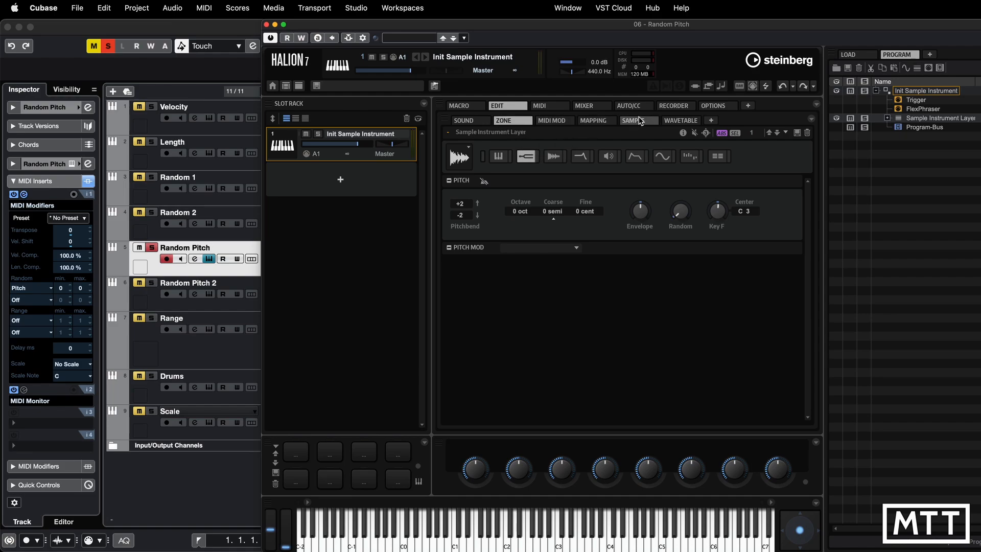
{"action": "left_click", "coordinate": [639, 121]}
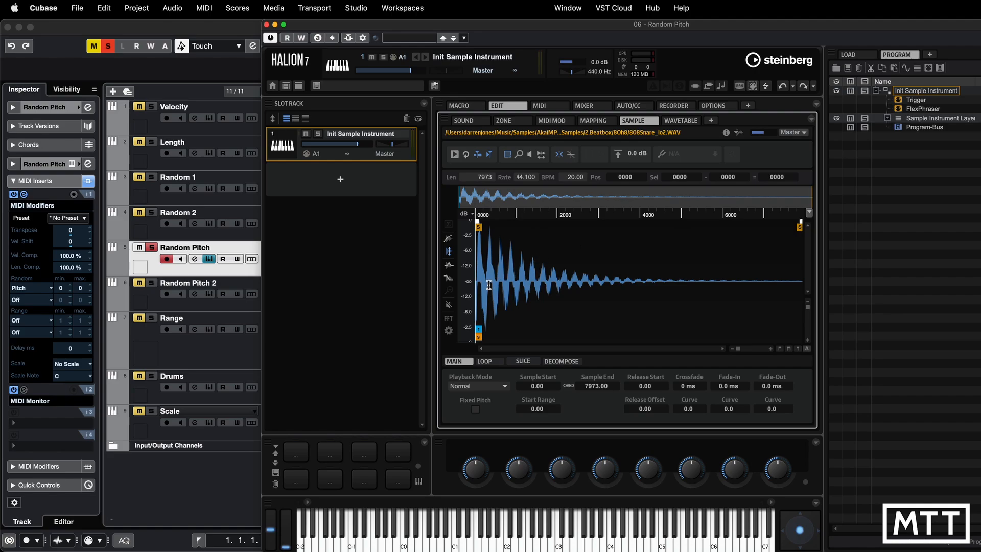
{"action": "left_click", "coordinate": [559, 548]}
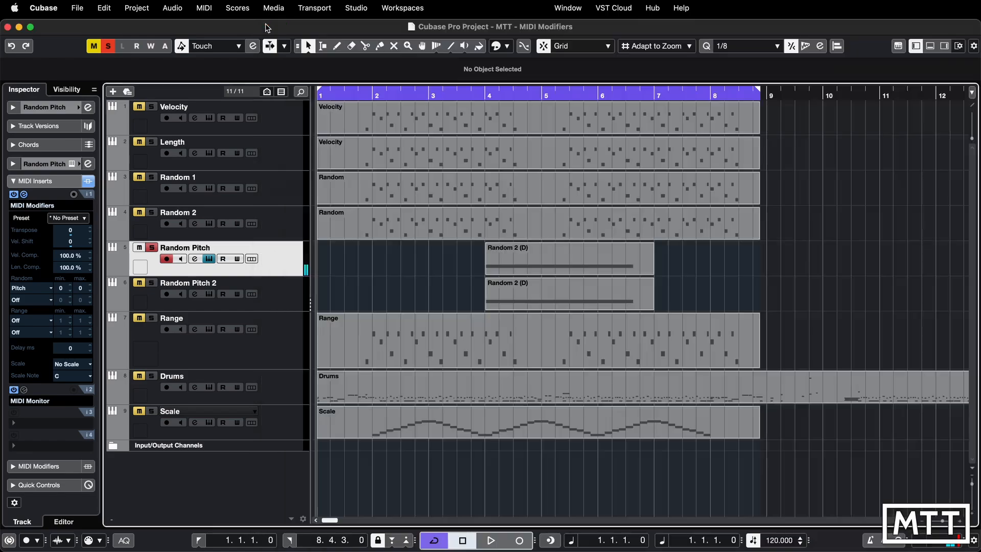
{"action": "left_click", "coordinate": [266, 24]}
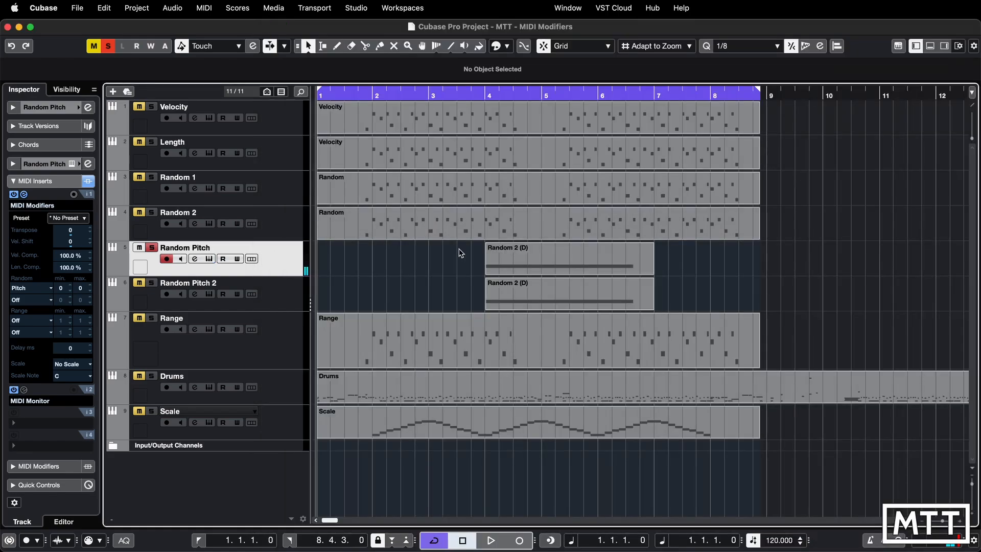
Play the Random Pitch track from bar 4 for about a bar and stop playback
{"action": "left_click", "coordinate": [489, 96]}
{"action": "key", "text": "space"}
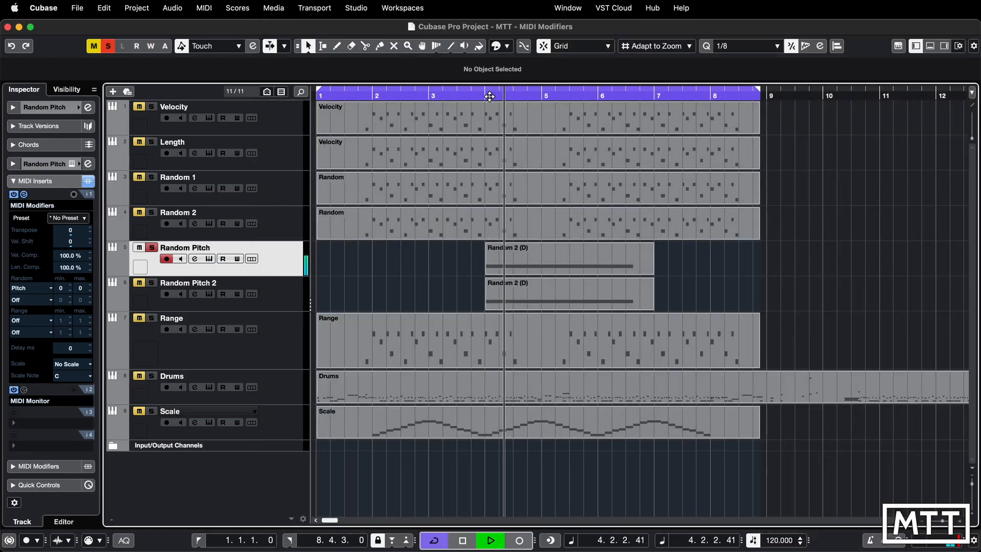
{"action": "key", "text": "space"}
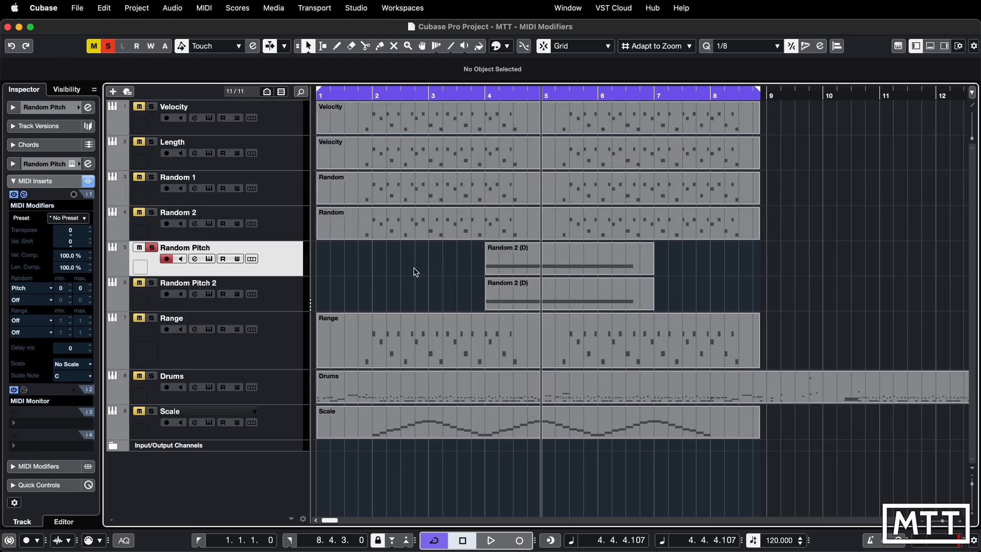
Open the Random Pitch track's HALion instrument and set the sample zone's Pitch Key Follow to 100
{"action": "left_click", "coordinate": [209, 259]}
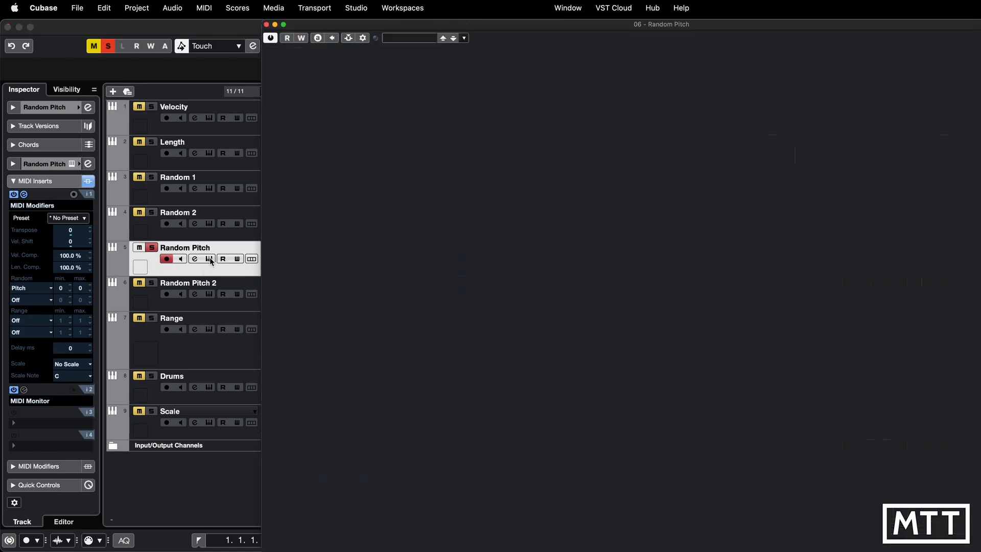
{"action": "left_click", "coordinate": [504, 121]}
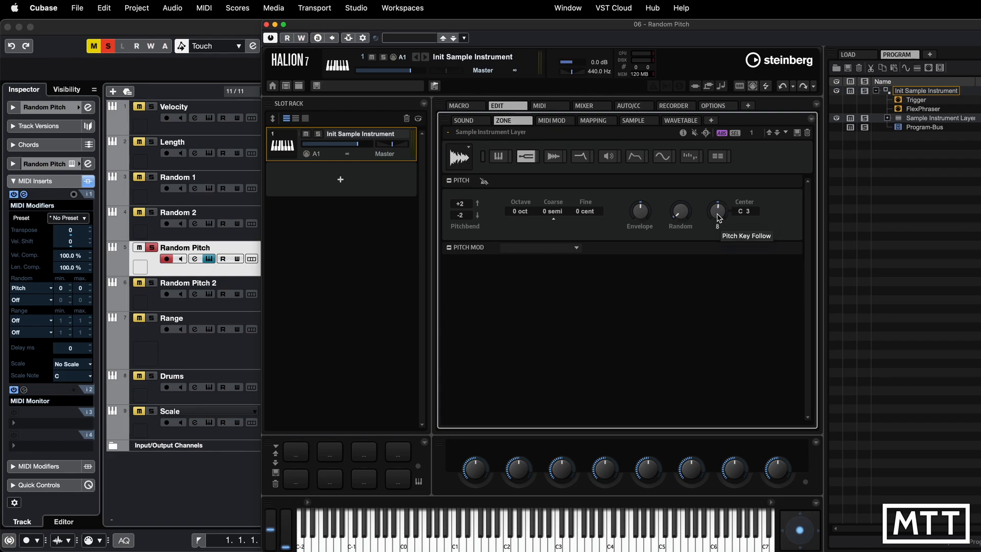
{"action": "left_click_drag", "start_coordinate": [718, 214], "coordinate": [719, 193]}
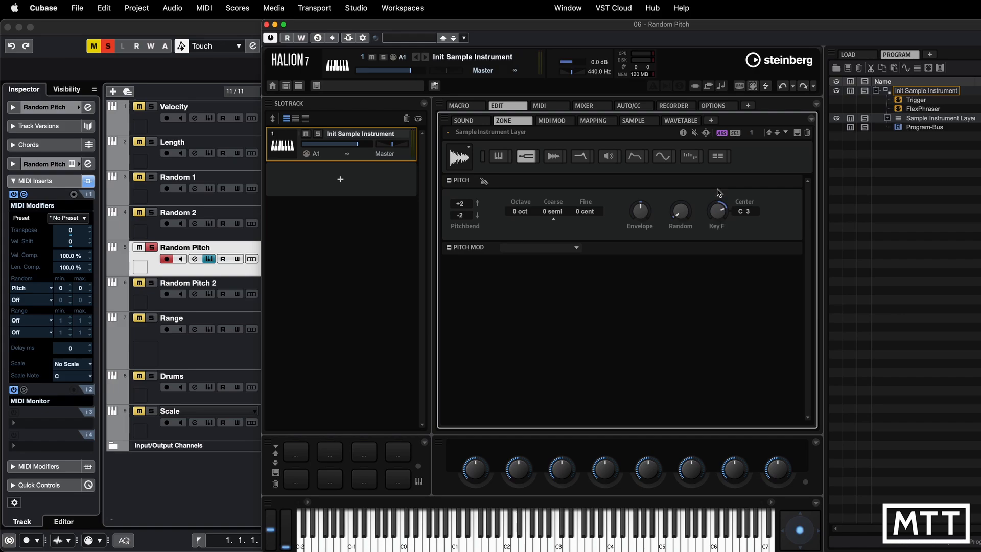
{"action": "left_click", "coordinate": [717, 226]}
{"action": "key", "text": "Return"}
Audition the notes C2, C3 and C4 on HALion's keyboard to compare their pitches
{"action": "left_click", "coordinate": [504, 546]}
{"action": "left_click", "coordinate": [508, 545]}
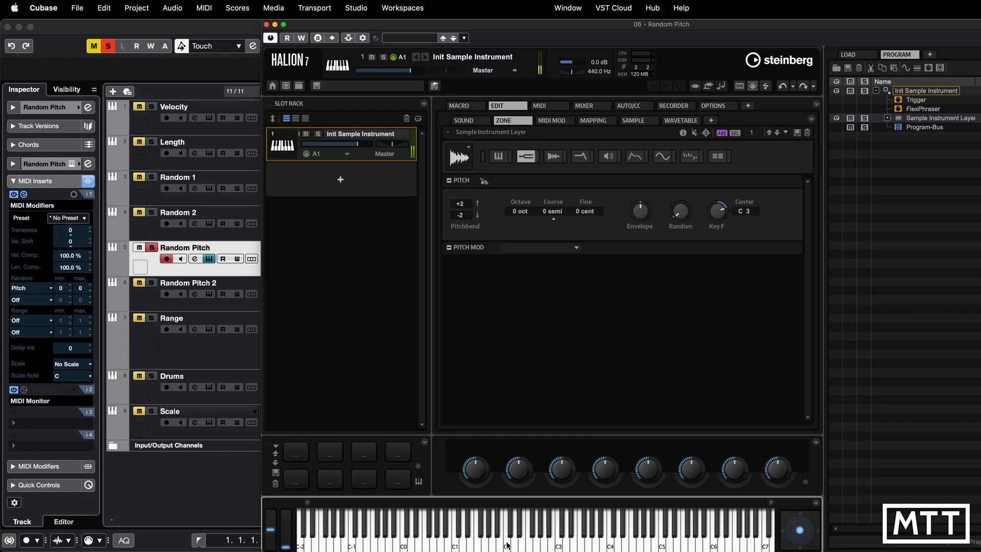
{"action": "left_click", "coordinate": [558, 542]}
{"action": "left_click", "coordinate": [609, 543]}
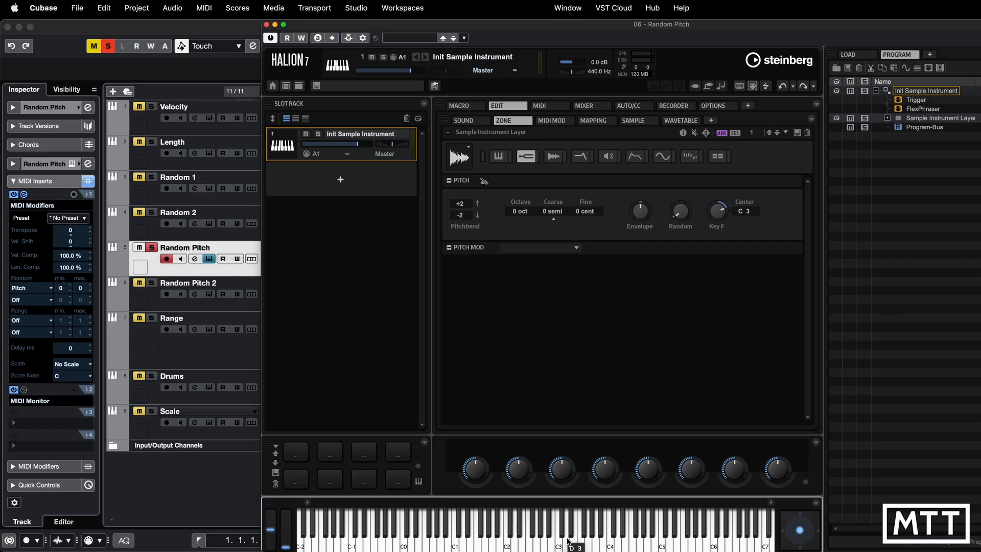
Set the HALion sample zone's Pitch Key Follow to 0
{"action": "double_click", "coordinate": [718, 227]}
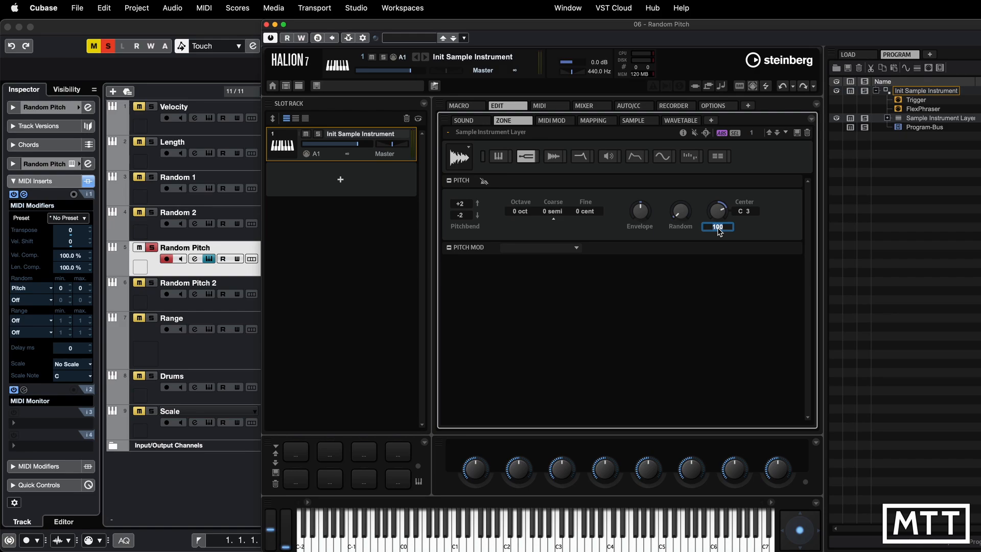
{"action": "type", "text": "0"}
{"action": "key", "text": "Return"}
Audition C3 against C4 and C7 on HALion's keyboard and close the instrument
{"action": "left_click", "coordinate": [558, 547]}
{"action": "left_click", "coordinate": [609, 545]}
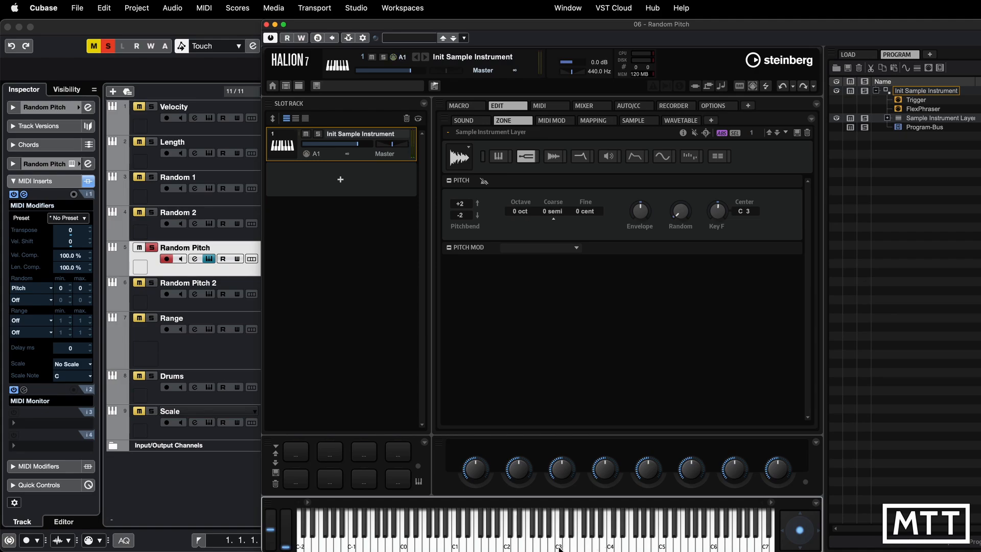
{"action": "left_click", "coordinate": [559, 548]}
{"action": "left_click", "coordinate": [765, 545]}
{"action": "left_click", "coordinate": [559, 547]}
{"action": "left_click", "coordinate": [765, 545]}
{"action": "left_click", "coordinate": [561, 546]}
{"action": "left_click", "coordinate": [266, 25]}
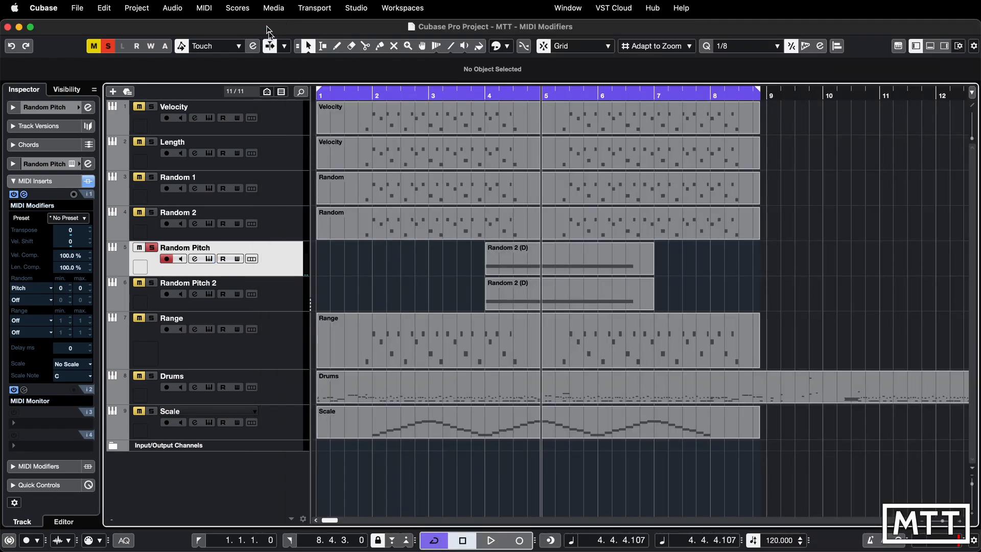
Set the Random Pitch track's random Pitch range to a minimum of -12 and a maximum of 12
{"action": "left_click", "coordinate": [61, 288]}
{"action": "type", "text": "-12"}
{"action": "key", "text": "Return"}
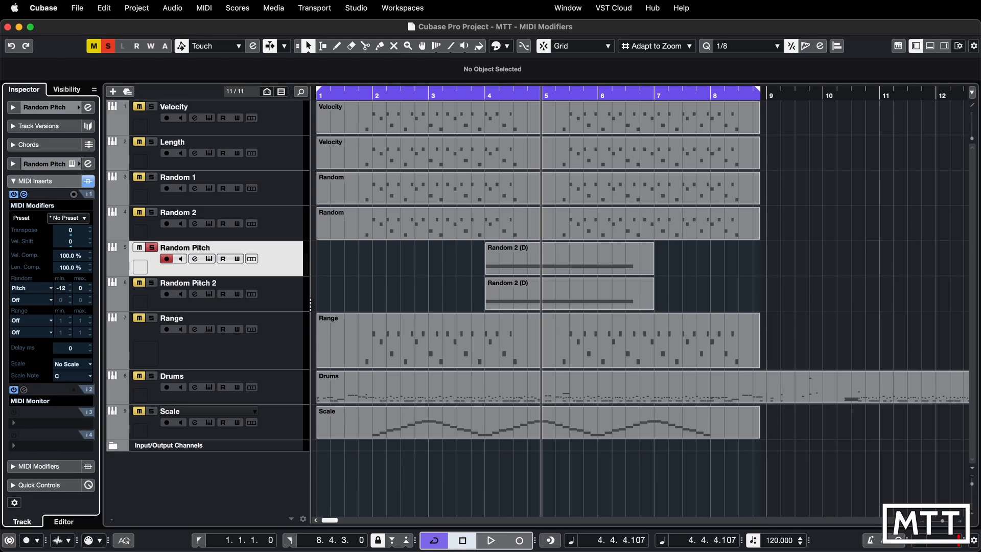
{"action": "left_click", "coordinate": [81, 289]}
{"action": "type", "text": "12"}
{"action": "key", "text": "Return"}
Play the Random Pitch track from bar 4 for about two and a half bars and stop playback
{"action": "left_click", "coordinate": [485, 94]}
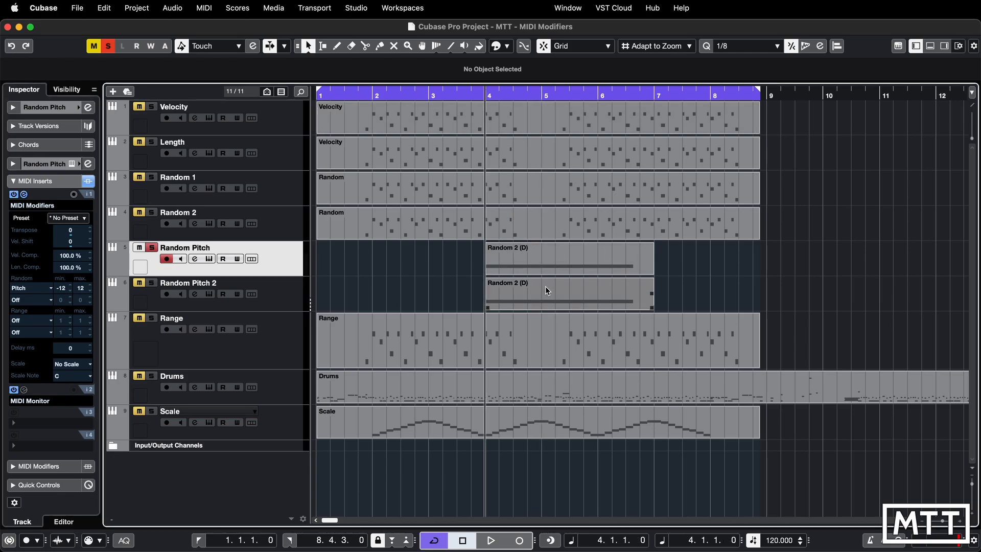
{"action": "key", "text": "space"}
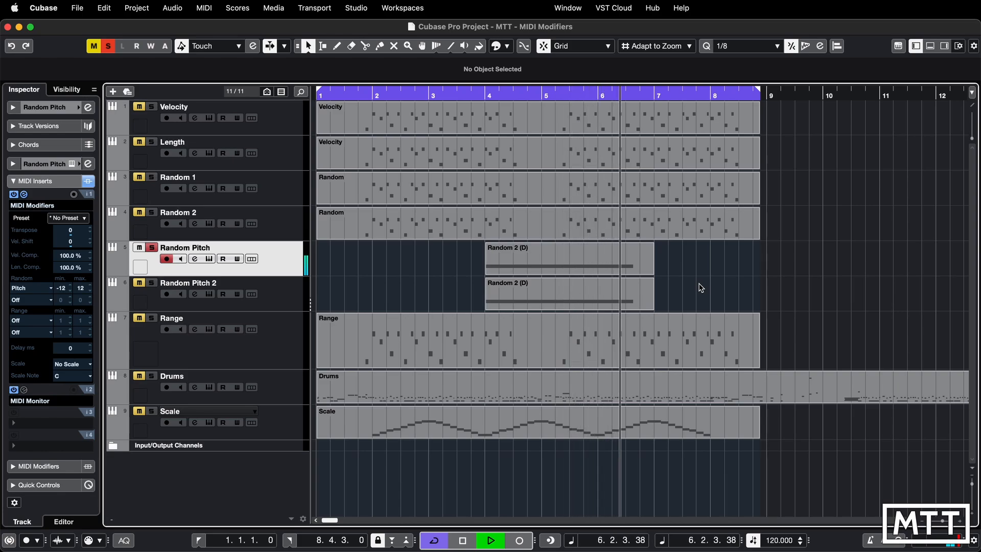
{"action": "key", "text": "space"}
Reopen the Random Pitch track's HALion instrument, set the zone's Pitch Key Follow to 3 and close it
{"action": "left_click", "coordinate": [209, 258]}
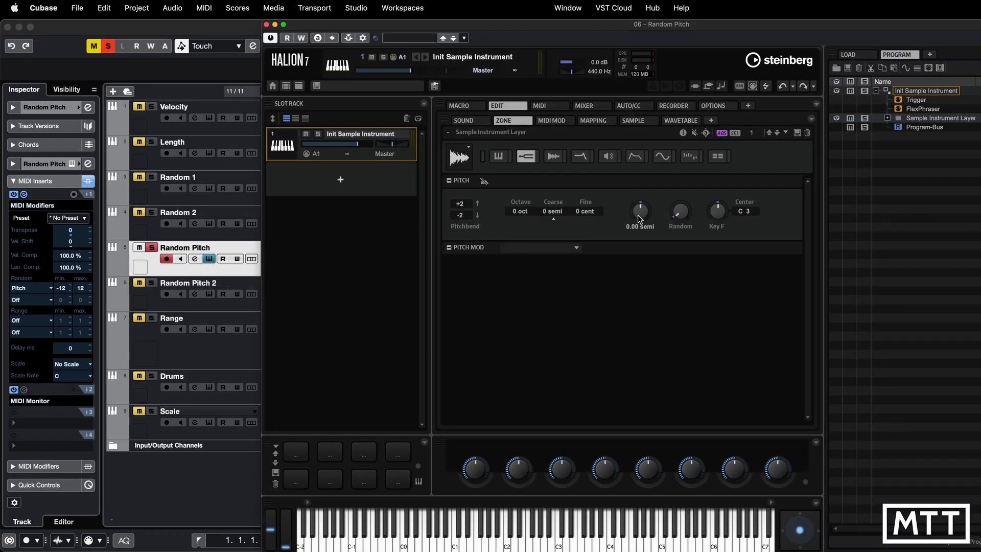
{"action": "double_click", "coordinate": [717, 226]}
{"action": "type", "text": "3"}
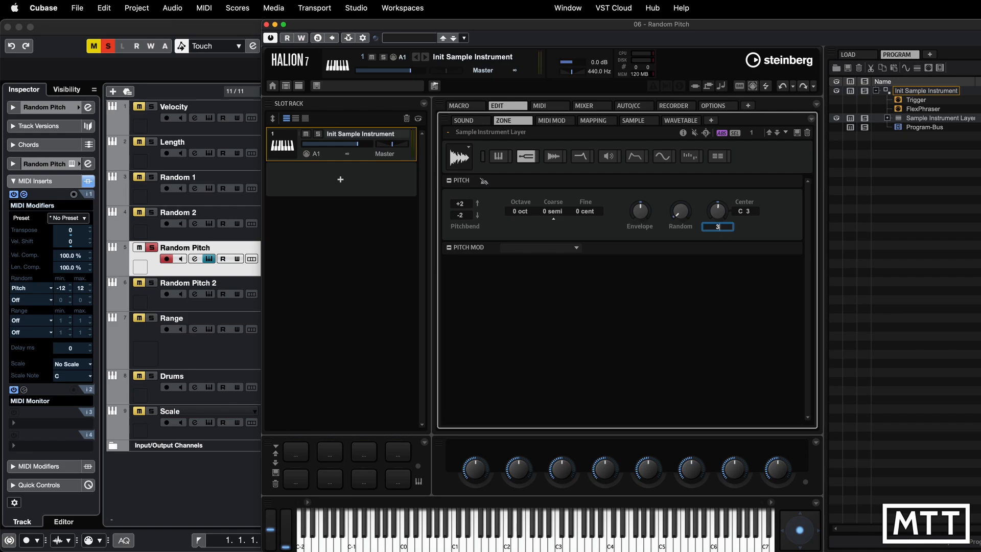
{"action": "key", "text": "Return"}
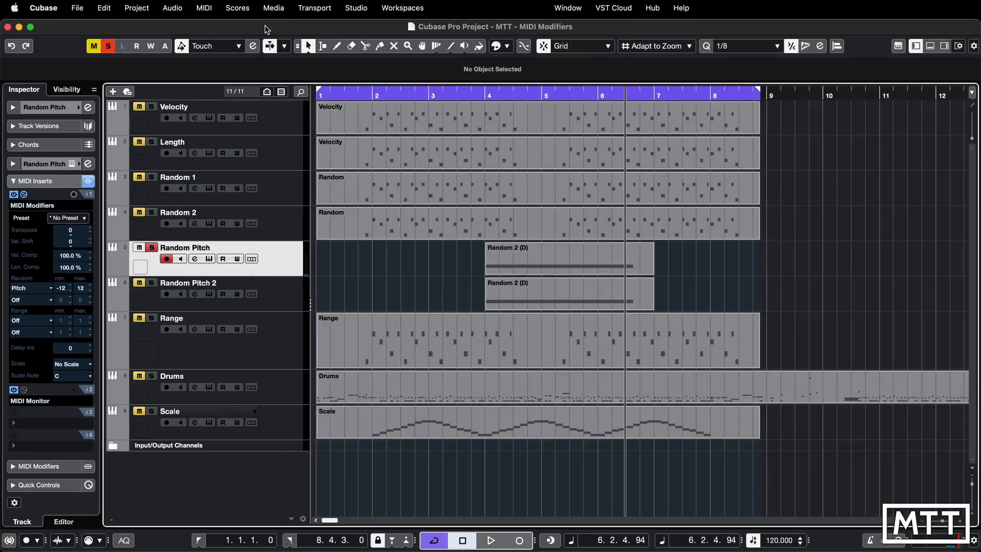
{"action": "left_click", "coordinate": [266, 24]}
Play the Random Pitch track from bar 4 to just before bar 6 and stop playback
{"action": "left_click", "coordinate": [484, 100]}
{"action": "key", "text": "space"}
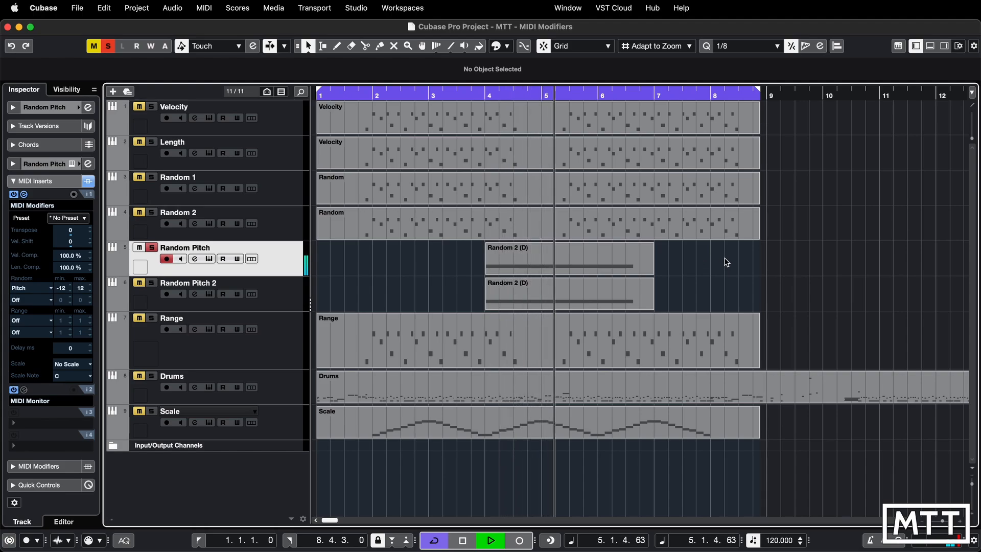
{"action": "key", "text": "space"}
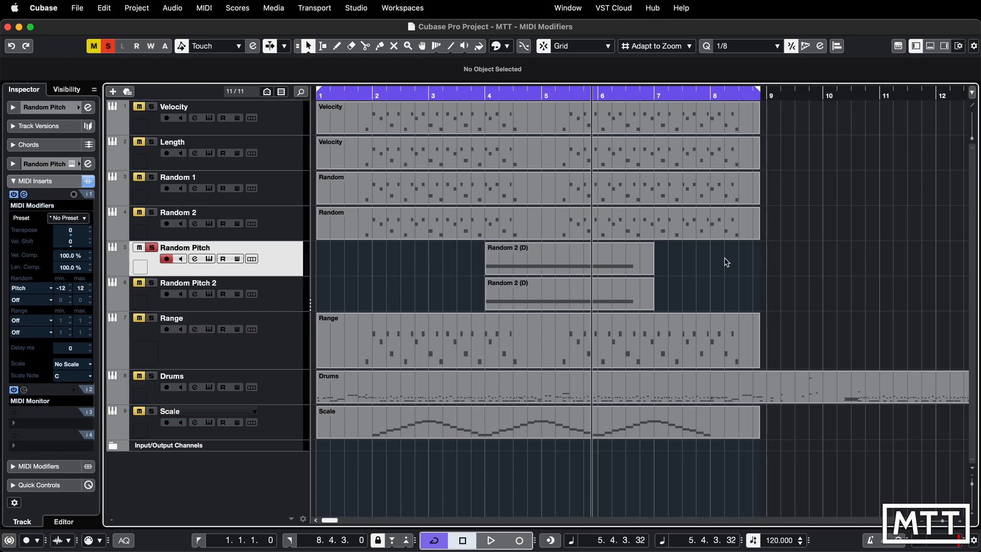
Take the Random Pitch track off solo, then select and solo the Random Pitch 2 track
{"action": "left_click", "coordinate": [152, 247]}
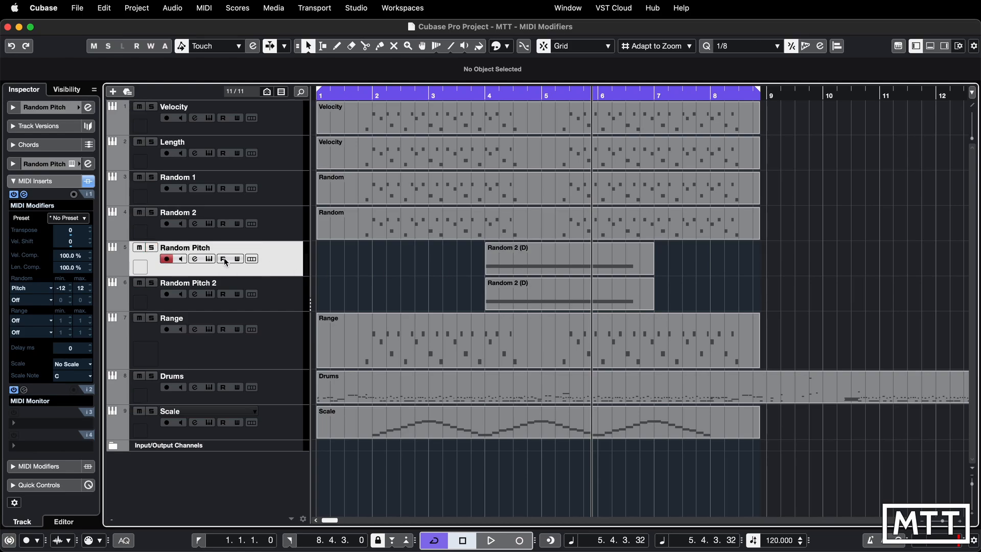
{"action": "left_click", "coordinate": [291, 294]}
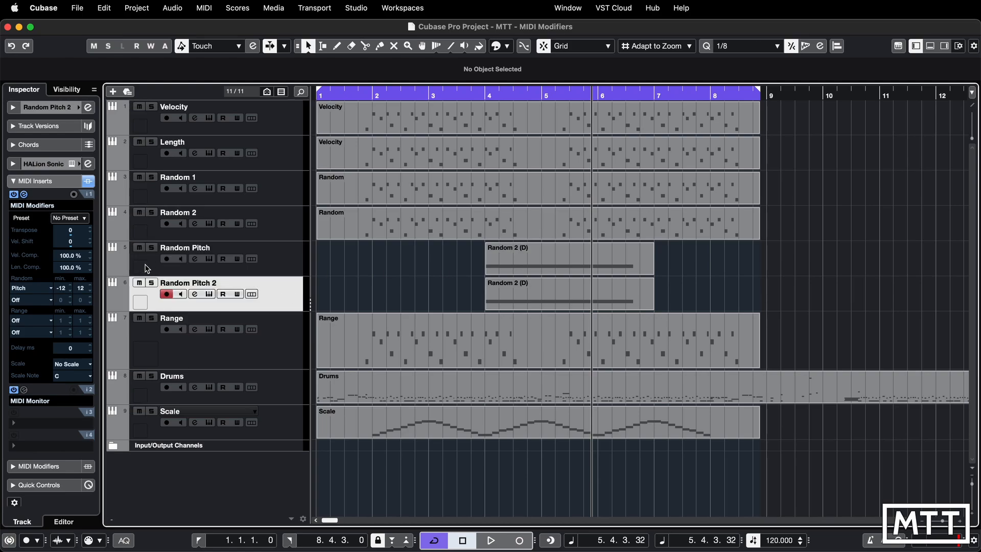
Audition C3 with the Citrus Tree program in Random Pitch 2's HALion Sonic instrument and close the instrument
{"action": "left_click", "coordinate": [208, 295]}
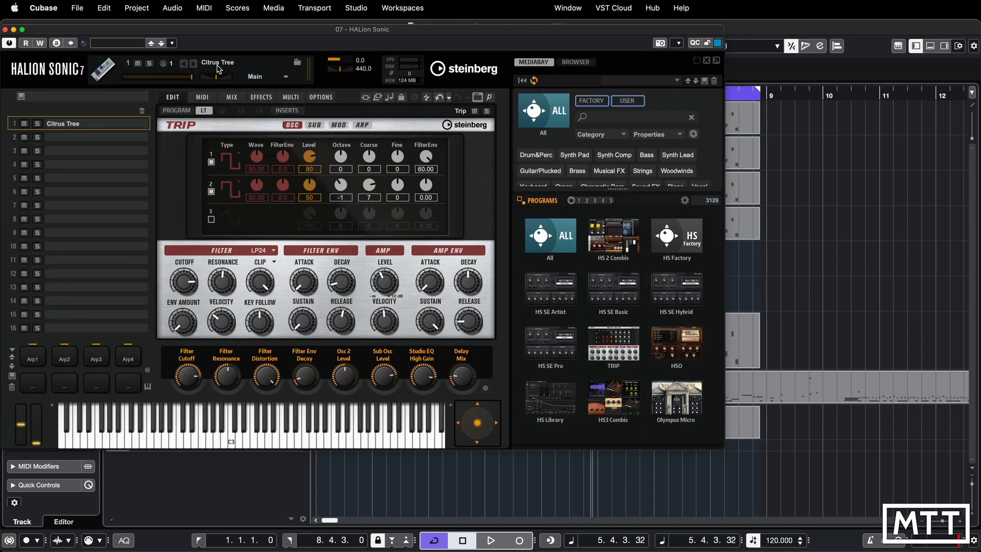
{"action": "left_click", "coordinate": [232, 443]}
{"action": "left_click", "coordinate": [232, 444]}
{"action": "left_click", "coordinate": [232, 443]}
{"action": "left_click", "coordinate": [6, 30]}
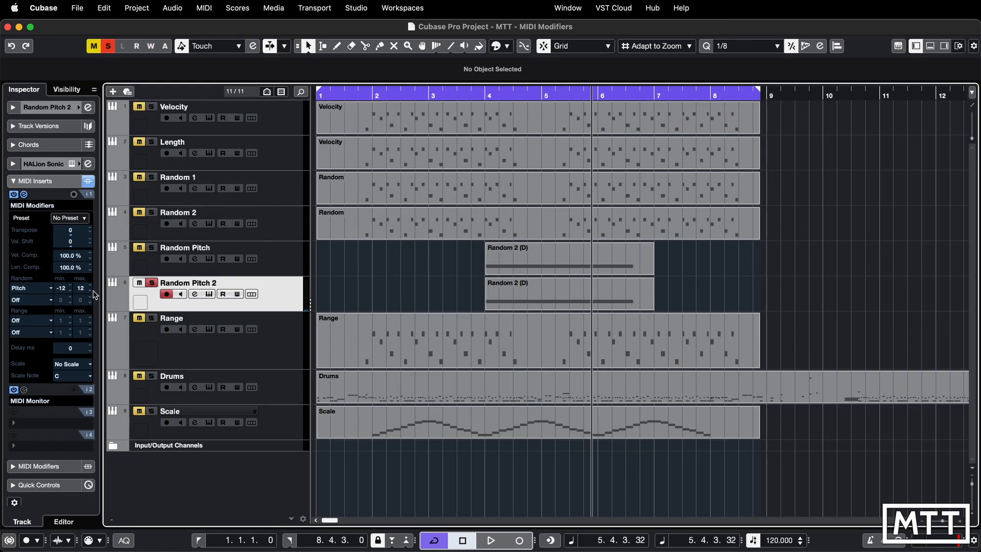
Select the Random Pitch 2 part, play it from bar 4 for about two and a half bars and stop
{"action": "left_click", "coordinate": [533, 289]}
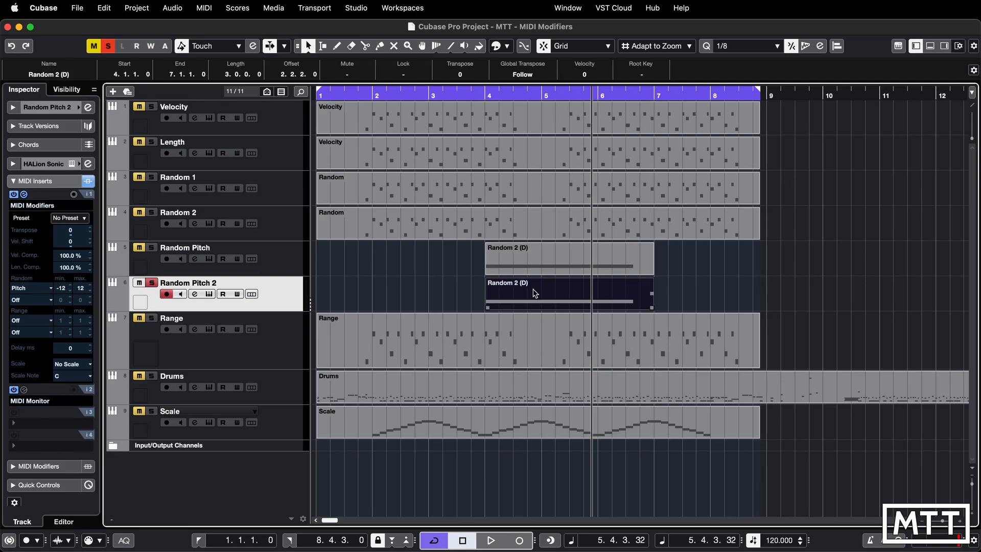
{"action": "left_click", "coordinate": [487, 95]}
{"action": "key", "text": "space"}
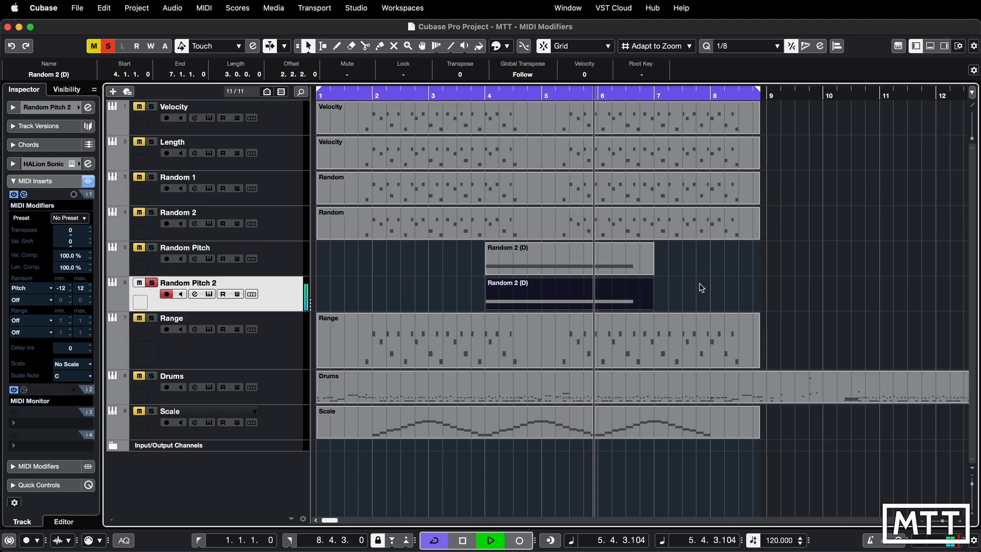
{"action": "key", "text": "space"}
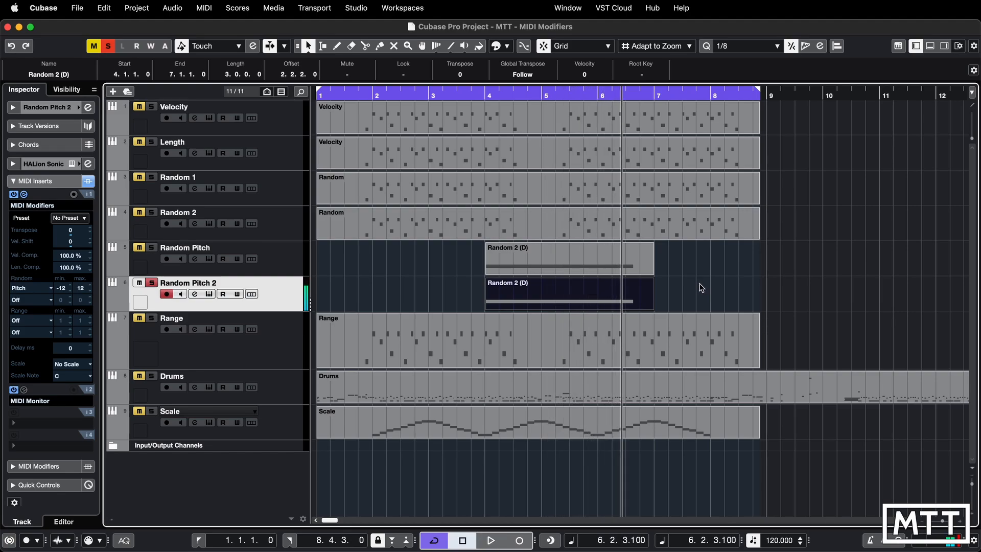
Reopen Random Pitch 2's HALion Sonic, audition several low notes with Citrus Tree and briefly run and stop playback
{"action": "left_click", "coordinate": [210, 294]}
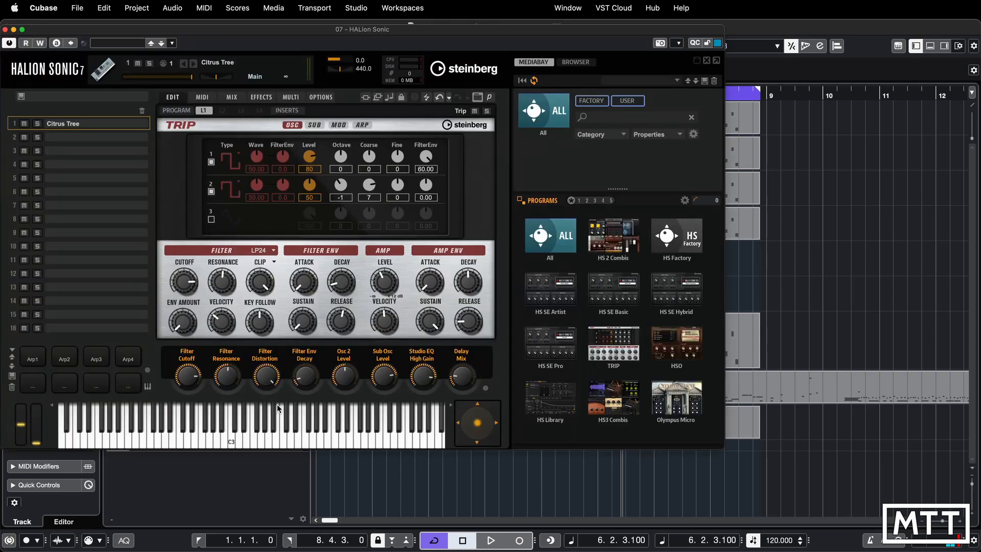
{"action": "left_click", "coordinate": [176, 442]}
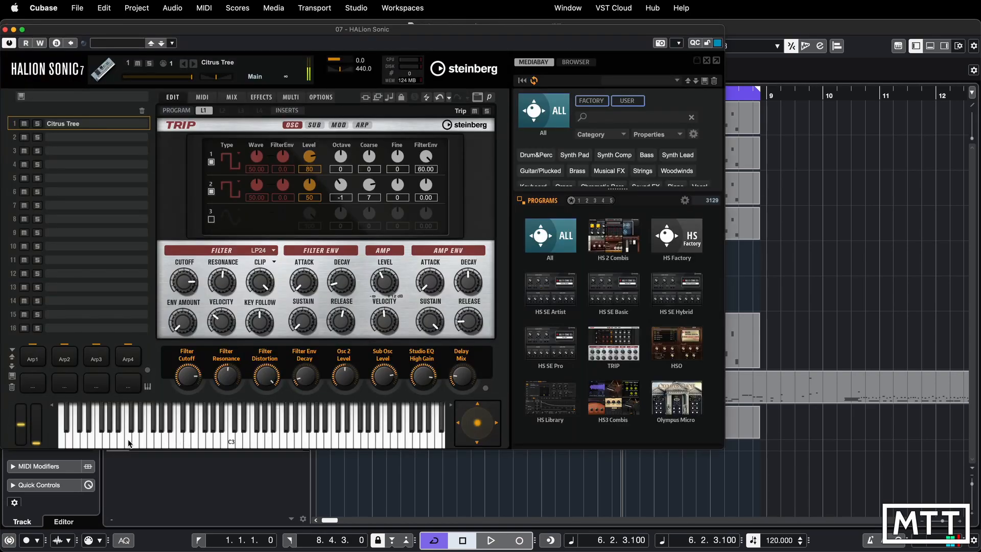
{"action": "left_click", "coordinate": [127, 440]}
{"action": "left_click", "coordinate": [94, 439]}
{"action": "left_click", "coordinate": [77, 440]}
{"action": "left_click", "coordinate": [118, 439]}
{"action": "key", "text": "space"}
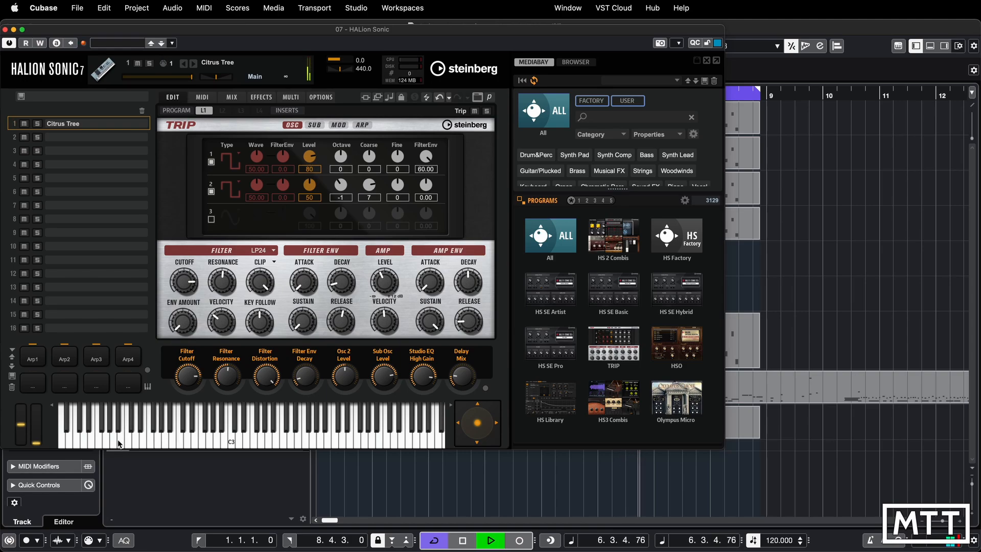
{"action": "key", "text": "space"}
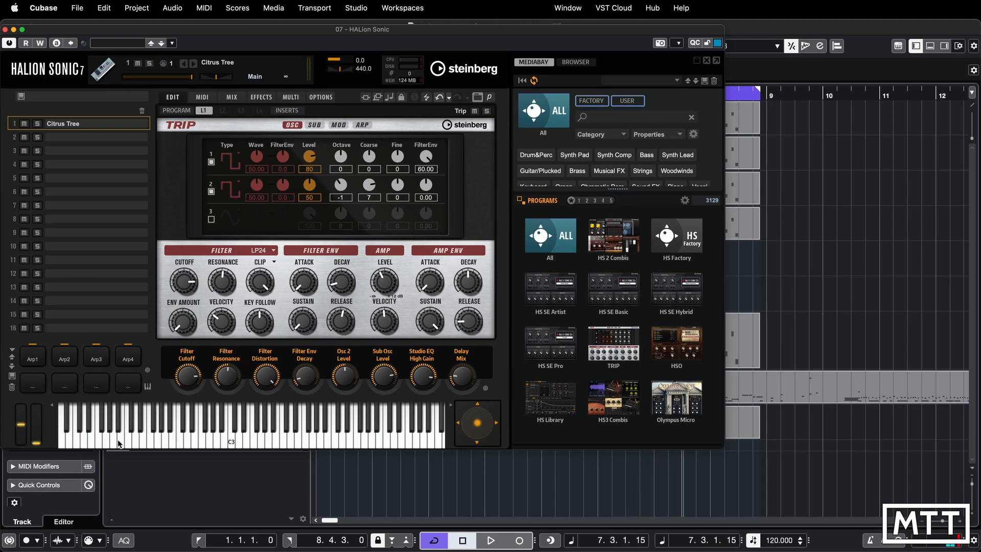
Load the Bit Liquids program from the TRIP library into Random Pitch 2's HALion Sonic and close the instrument
{"action": "left_click", "coordinate": [297, 62]}
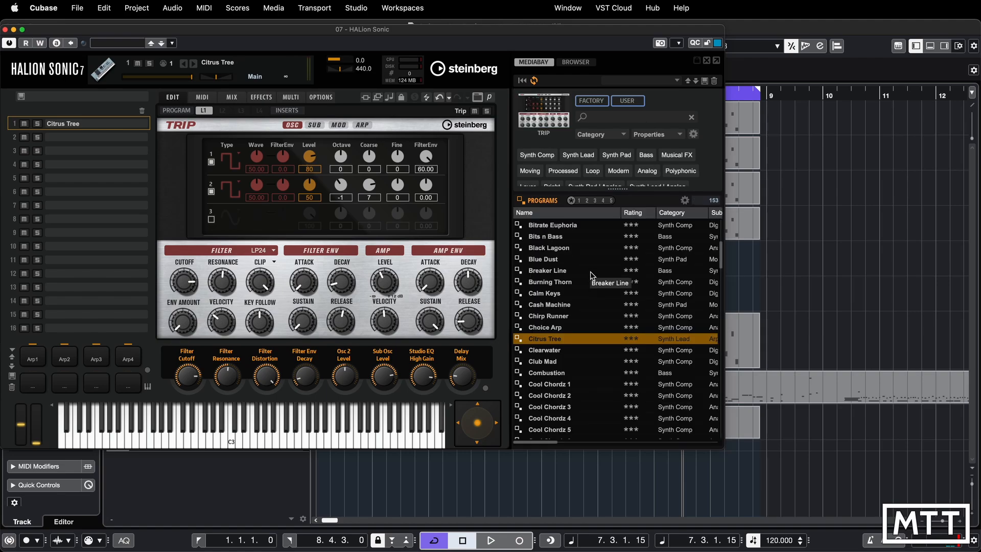
{"action": "scroll", "coordinate": [568, 288], "scroll_direction": "up", "scroll_amount": 4}
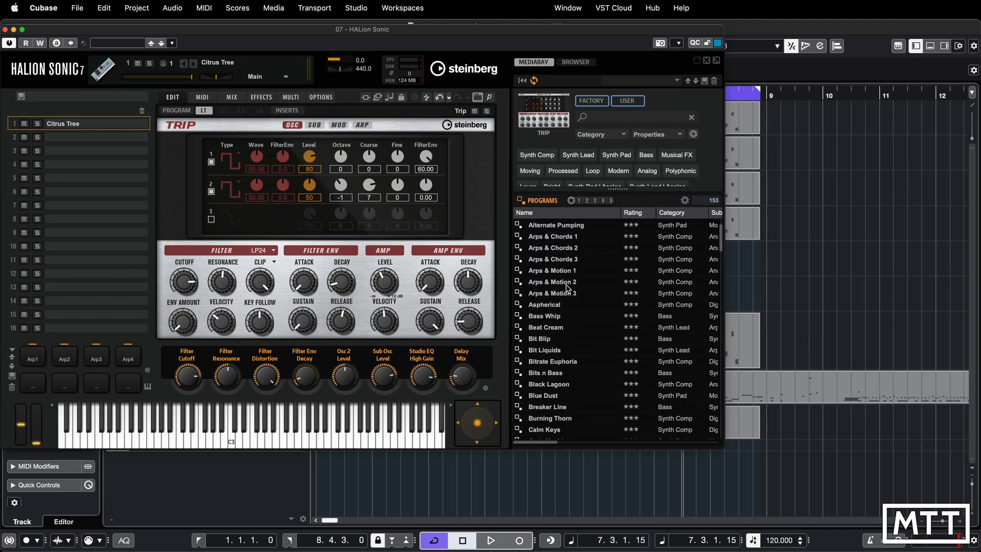
{"action": "left_click", "coordinate": [550, 352]}
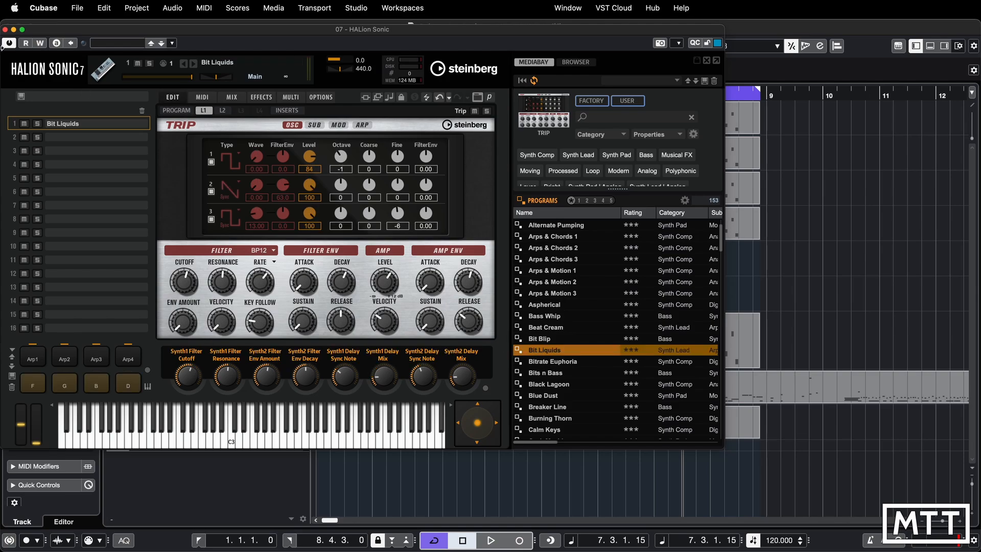
{"action": "left_click", "coordinate": [7, 29]}
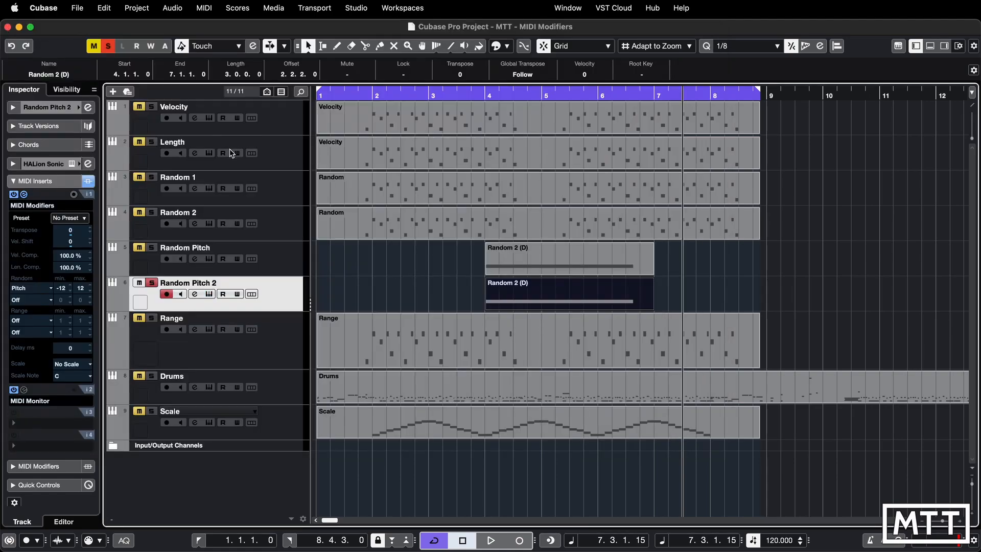
Play the Random Pitch 2 track from bar 4 with the Bit Liquids sound and stop playback
{"action": "key", "text": "space"}
{"action": "key", "text": "space"}
{"action": "left_click", "coordinate": [488, 93]}
{"action": "key", "text": "space"}
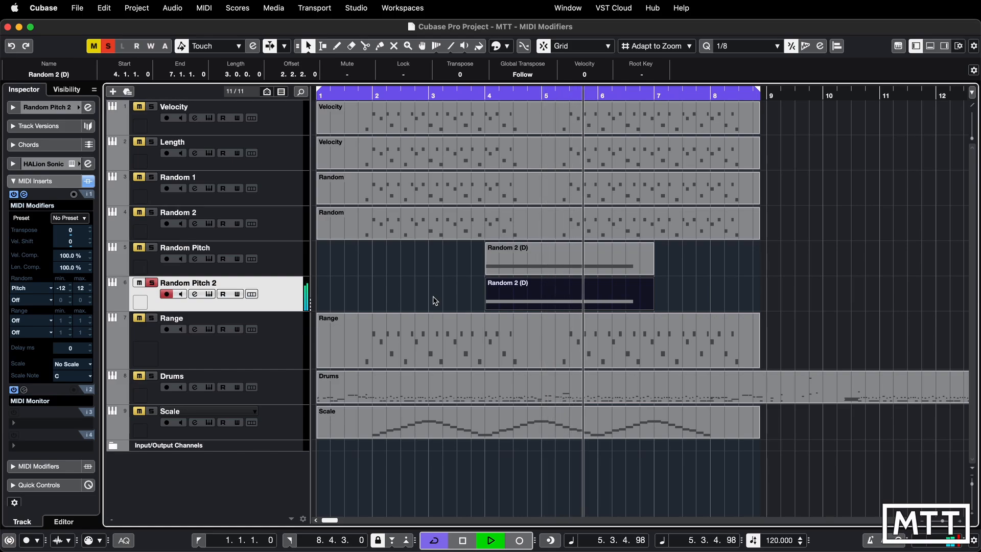
{"action": "key", "text": "space"}
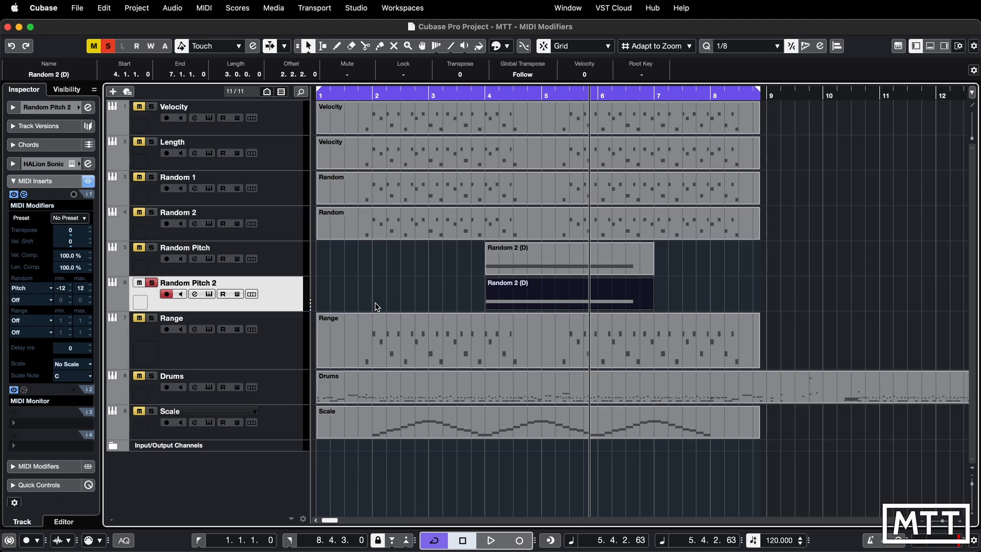
Switch the solo from Random Pitch 2 to the Range track and audition it with its first Range function set to Vel. Filter
{"action": "left_click", "coordinate": [152, 283]}
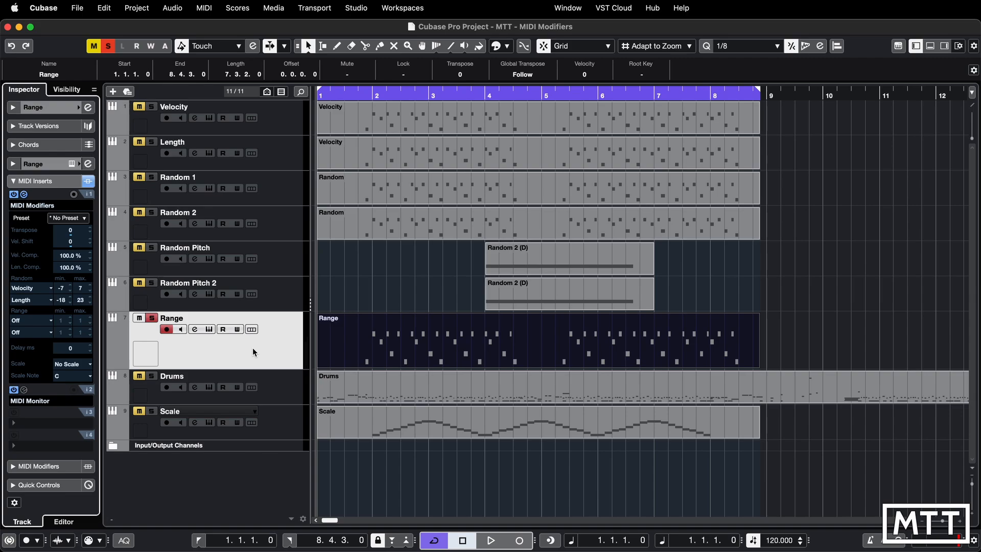
{"action": "left_click", "coordinate": [49, 321]}
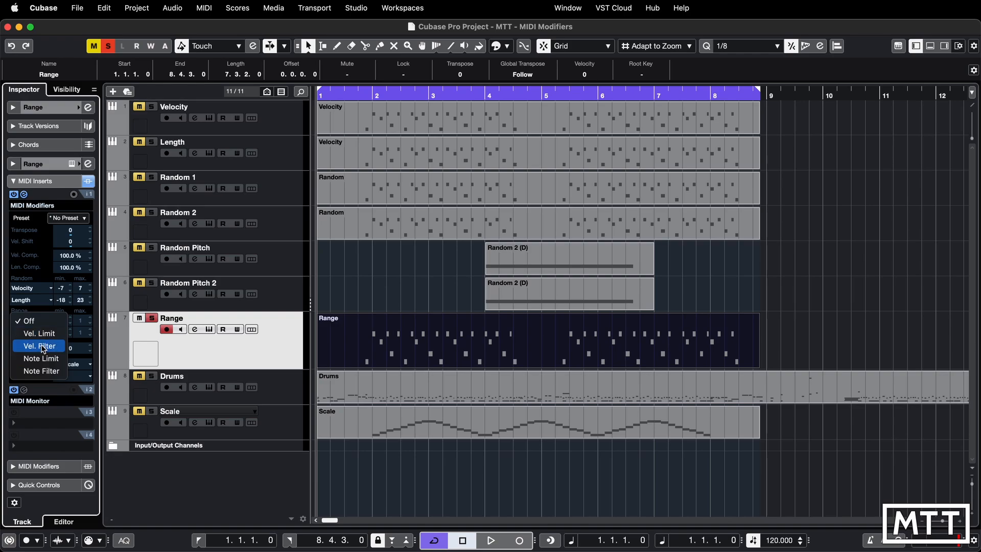
{"action": "left_click", "coordinate": [43, 347]}
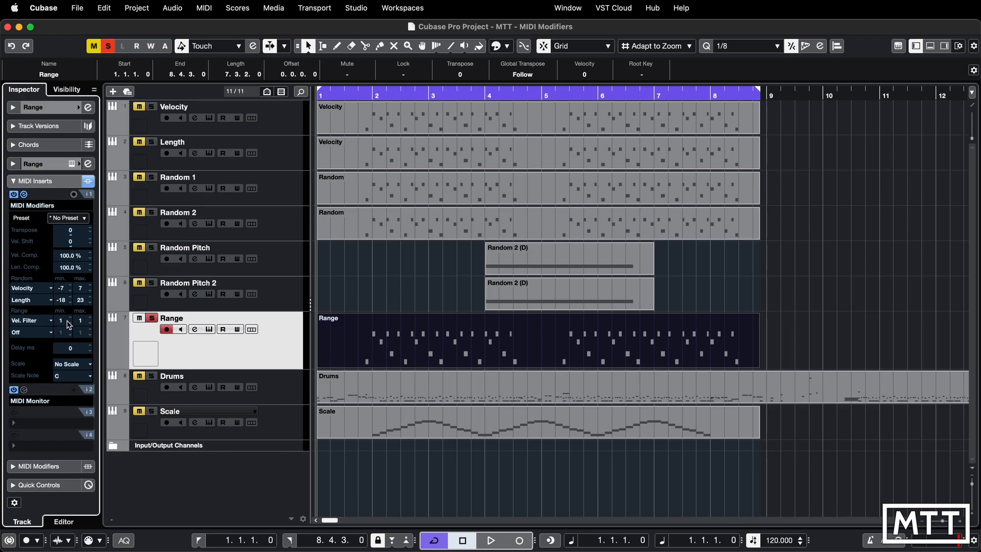
{"action": "key", "text": "space"}
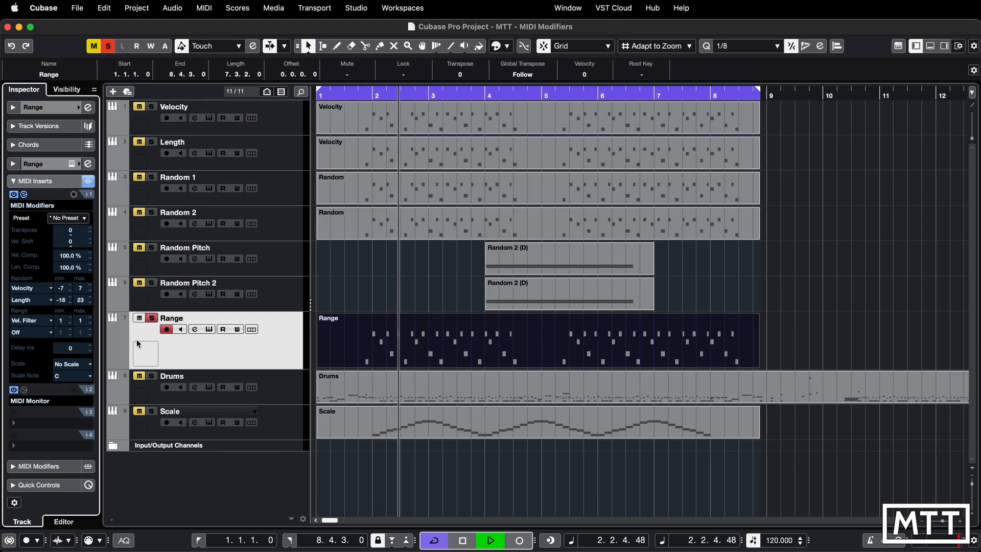
{"action": "key", "text": "space"}
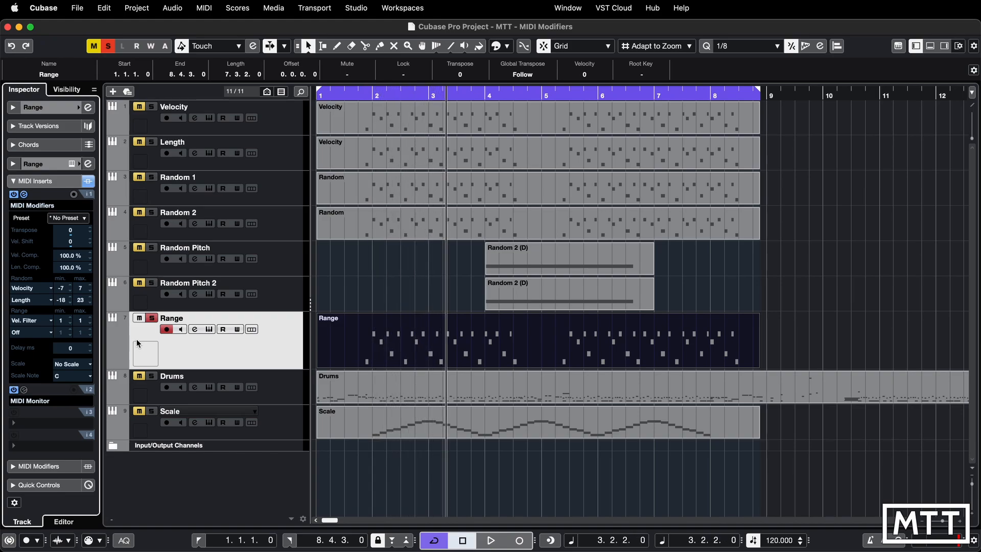
Set the Vel. Filter maximum to 127 and play the Range track from bar 2 in two short passes
{"action": "double_click", "coordinate": [80, 320]}
{"action": "key", "text": "Return"}
{"action": "left_click", "coordinate": [371, 93]}
{"action": "key", "text": "space"}
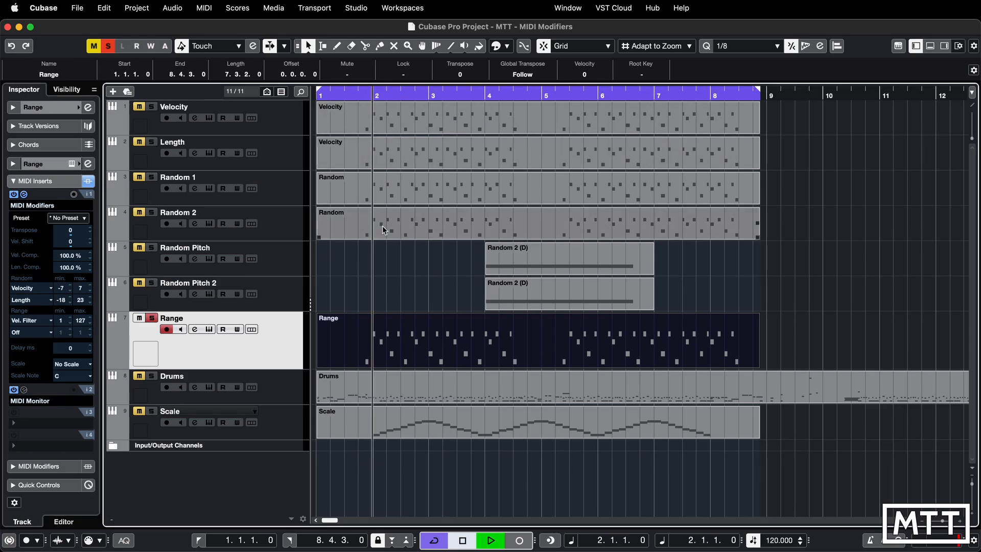
{"action": "key", "text": "space"}
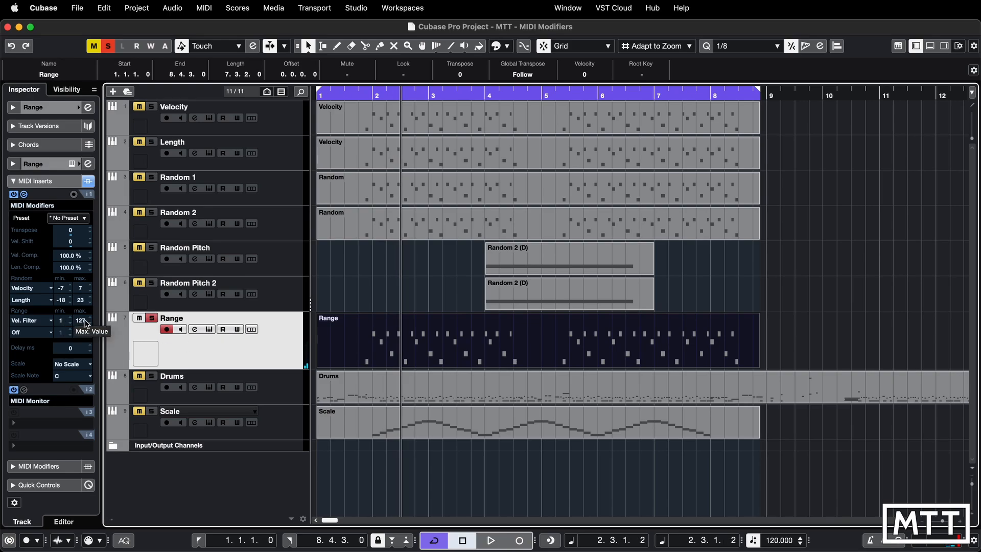
{"action": "key", "text": "space"}
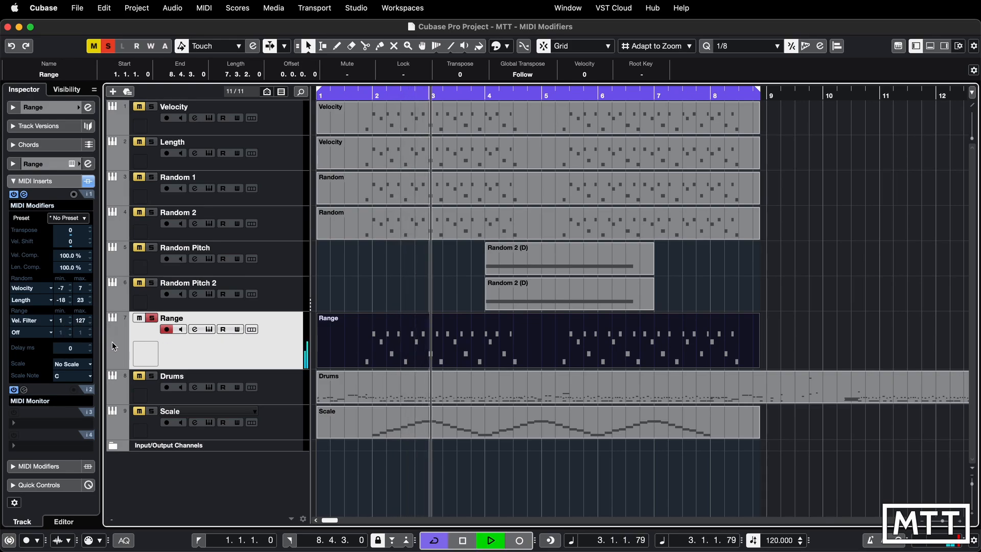
{"action": "key", "text": "space"}
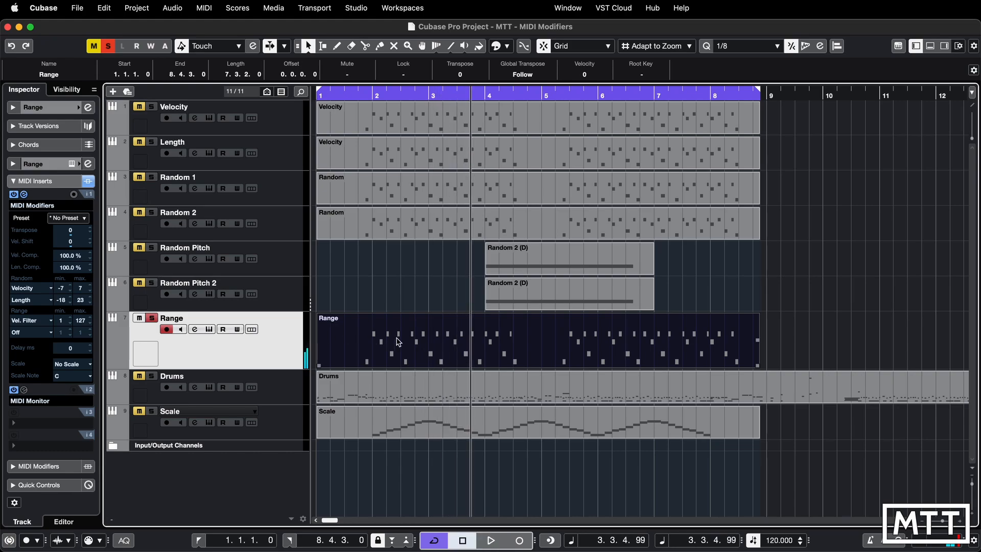
Check the Range part's note velocities in the key editor, then set the Vel. Filter minimum to 45 and audition the track
{"action": "double_click", "coordinate": [399, 341]}
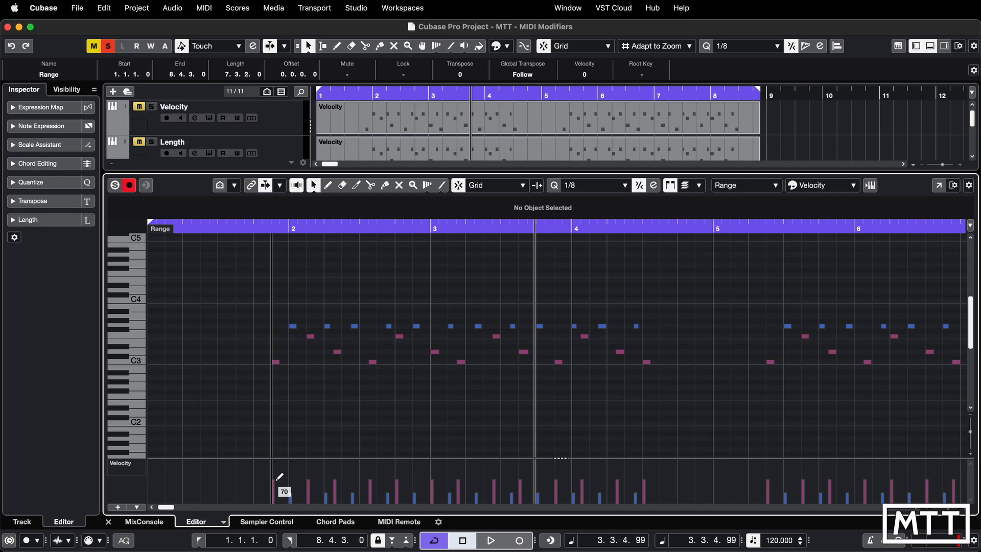
{"action": "key", "text": "super+e"}
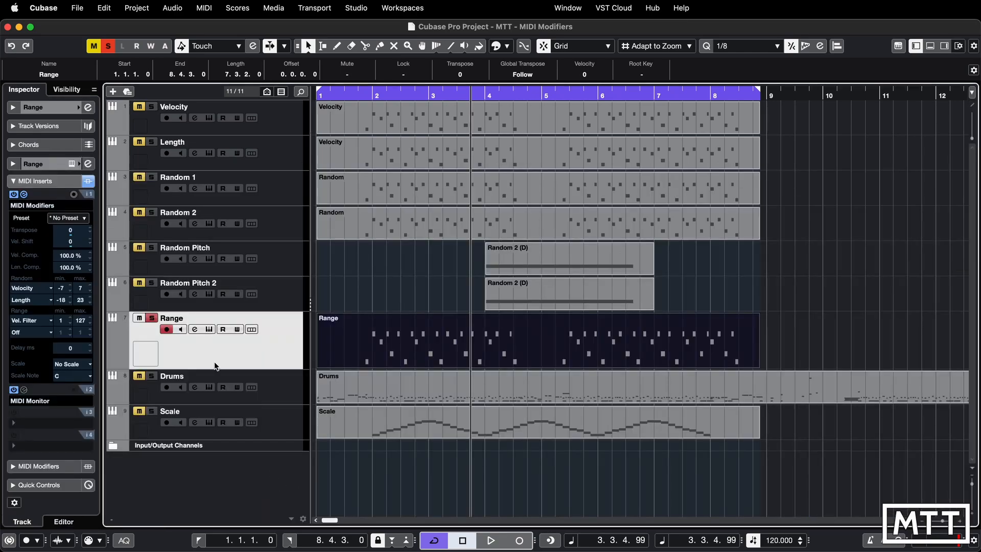
{"action": "double_click", "coordinate": [63, 320]}
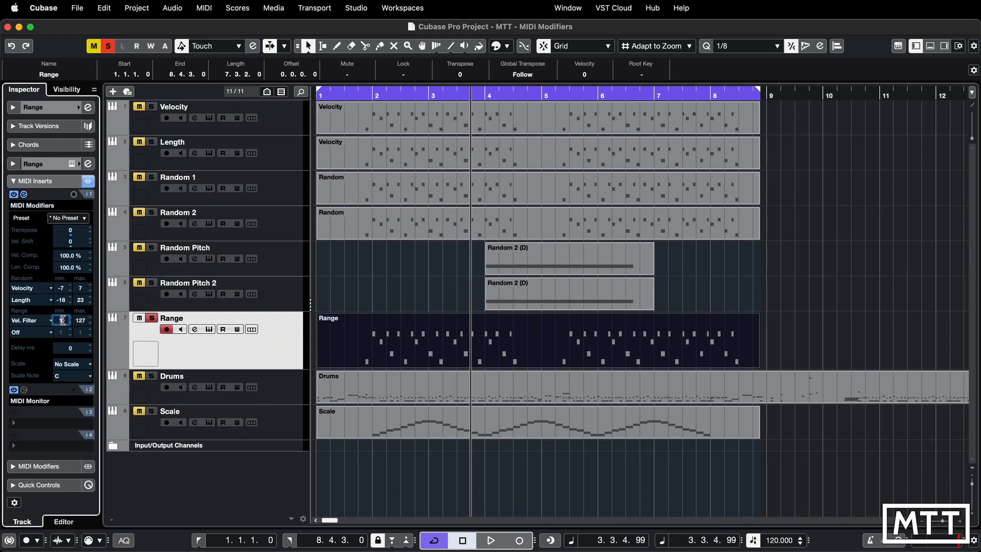
{"action": "key", "text": "Return"}
{"action": "key", "text": "space"}
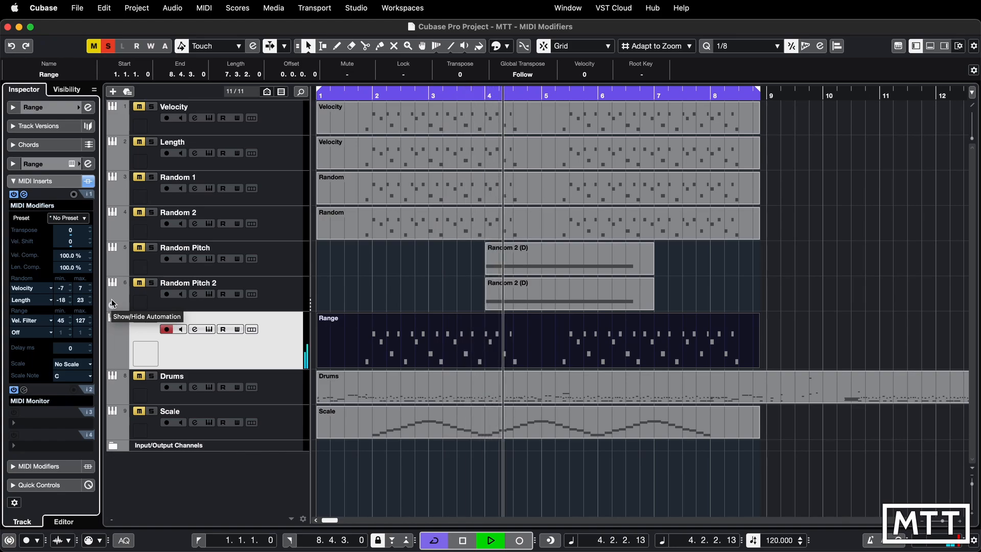
{"action": "key", "text": "space"}
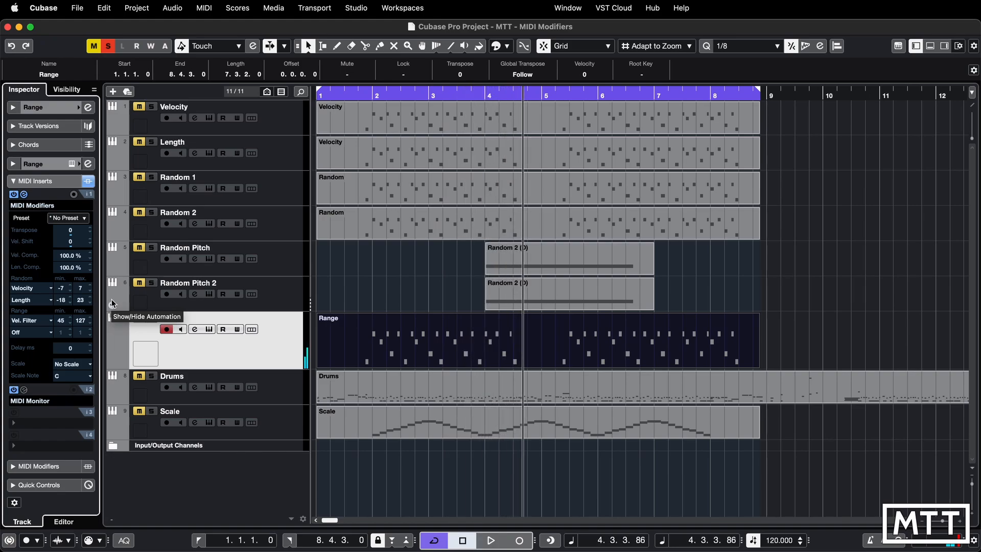
Set the Vel. Filter range to a minimum of 1 and a maximum of 45 and audition the Range track
{"action": "double_click", "coordinate": [61, 321]}
{"action": "type", "text": "1"}
{"action": "key", "text": "Return"}
{"action": "double_click", "coordinate": [79, 321]}
{"action": "type", "text": "45"}
{"action": "key", "text": "Return"}
{"action": "key", "text": "space"}
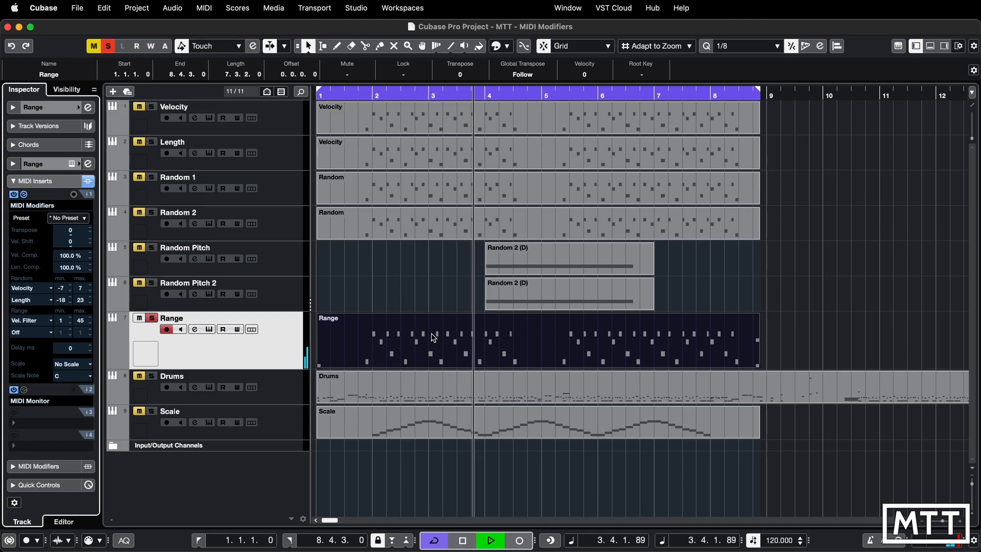
{"action": "key", "text": "space"}
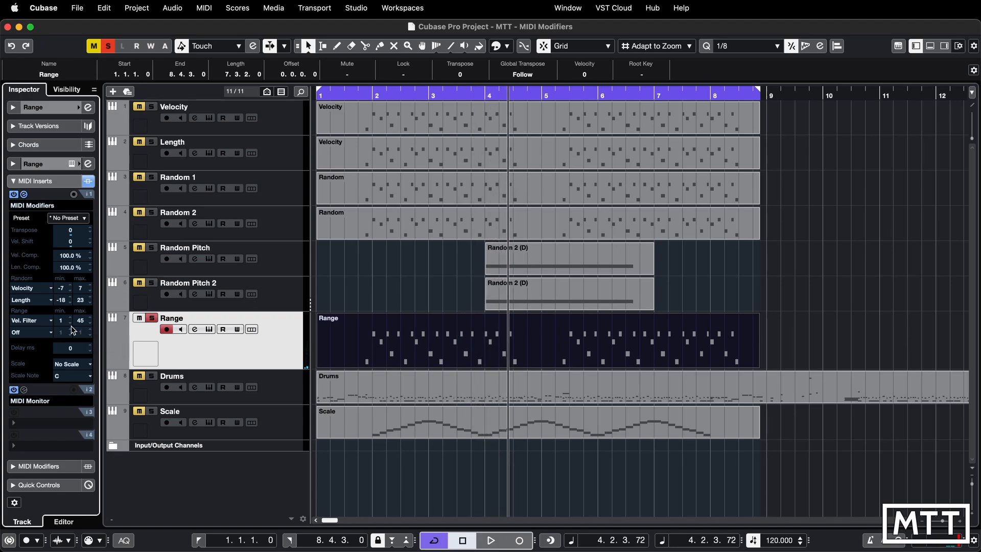
Change the Range track's first Range function to Vel. Limit and audition the part
{"action": "left_click", "coordinate": [39, 321]}
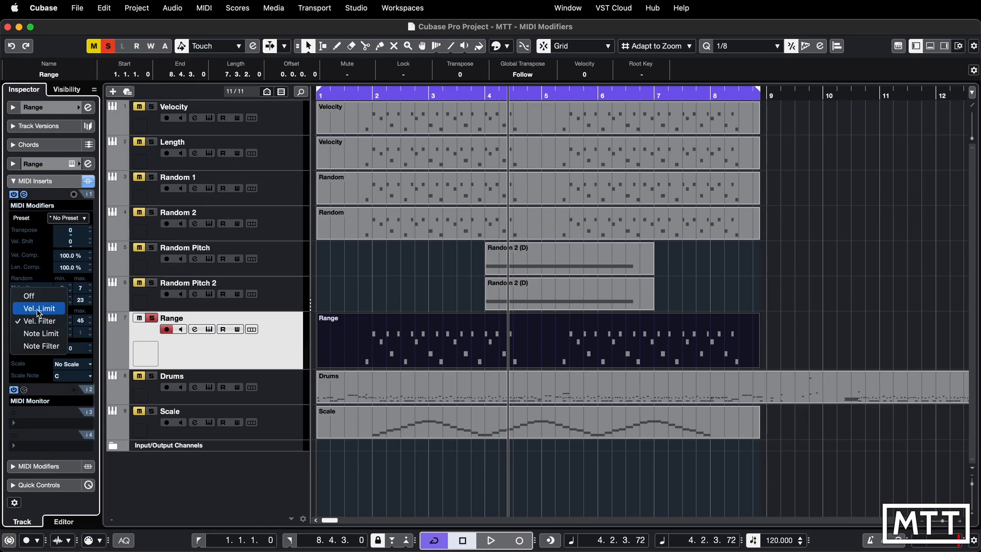
{"action": "left_click", "coordinate": [39, 308]}
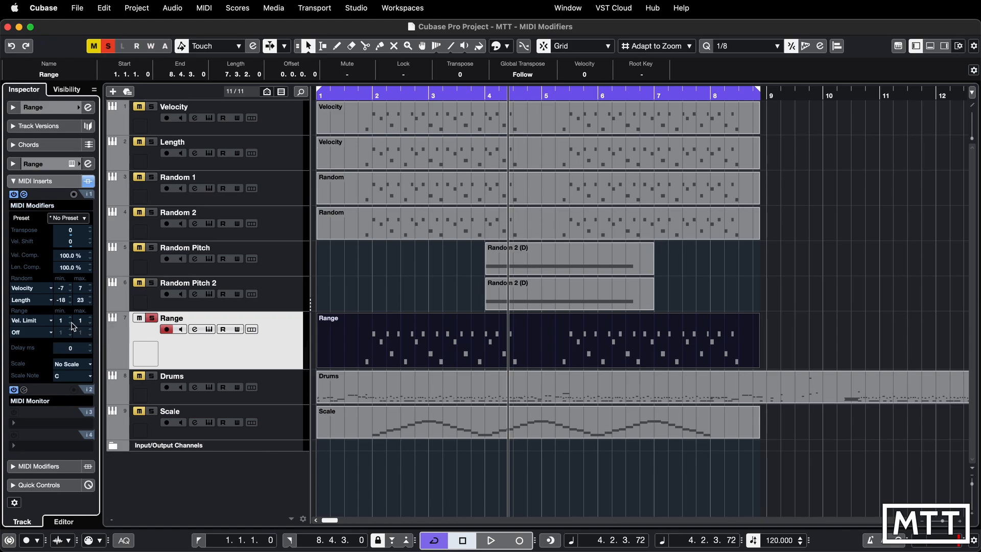
{"action": "key", "text": "Home"}
{"action": "key", "text": "space"}
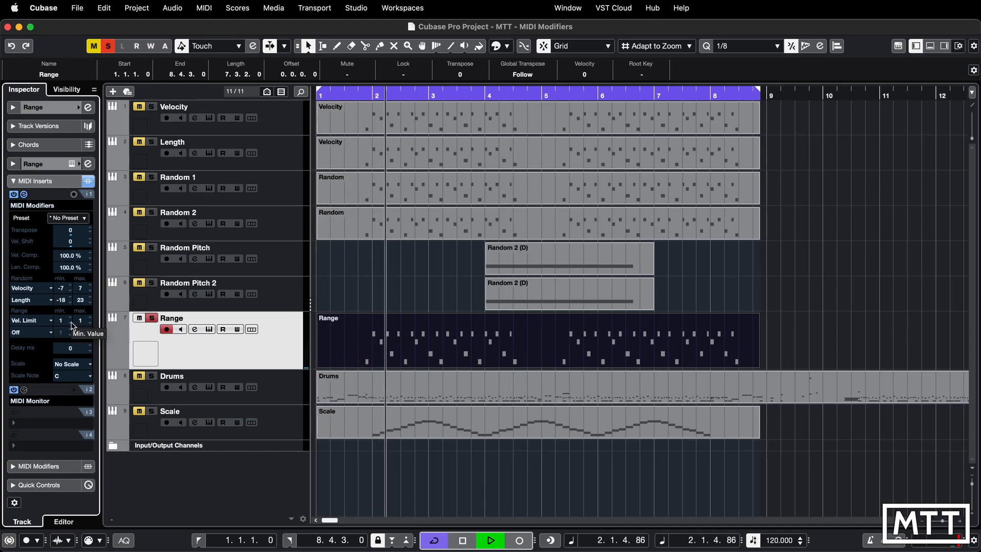
{"action": "key", "text": "space"}
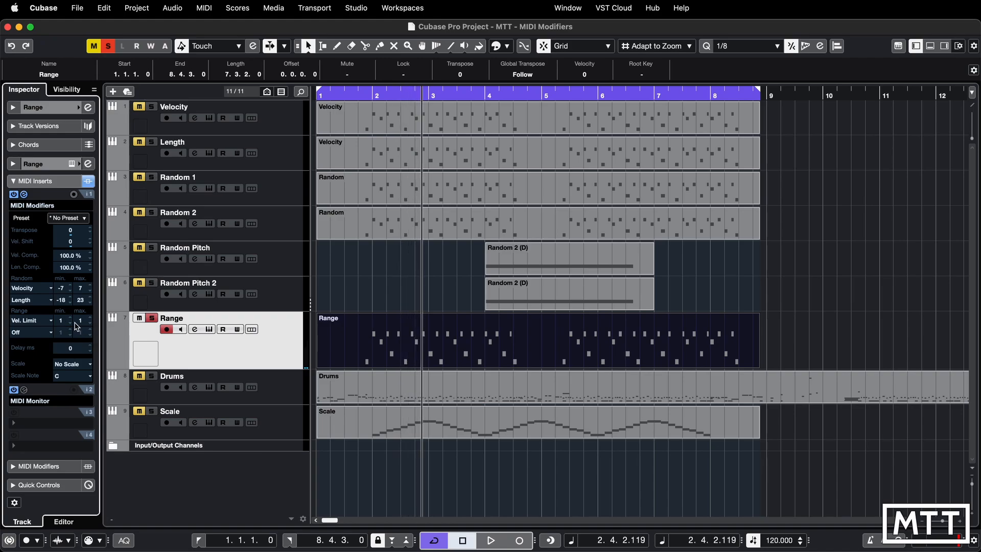
Set the Vel. Limit maximum to 127 and audition the Range track
{"action": "double_click", "coordinate": [80, 320]}
{"action": "type", "text": "127"}
{"action": "key", "text": "Return"}
{"action": "key", "text": "space"}
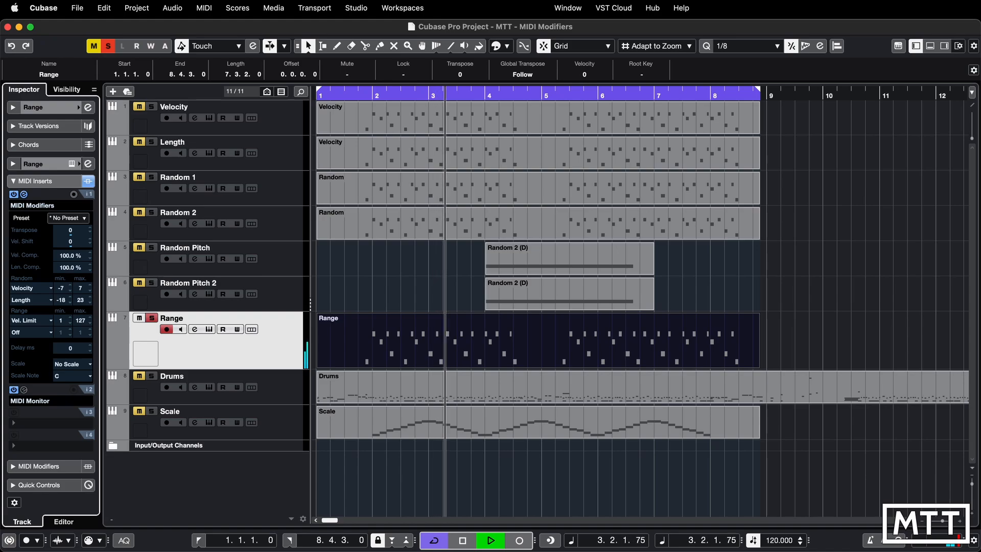
{"action": "key", "text": "space"}
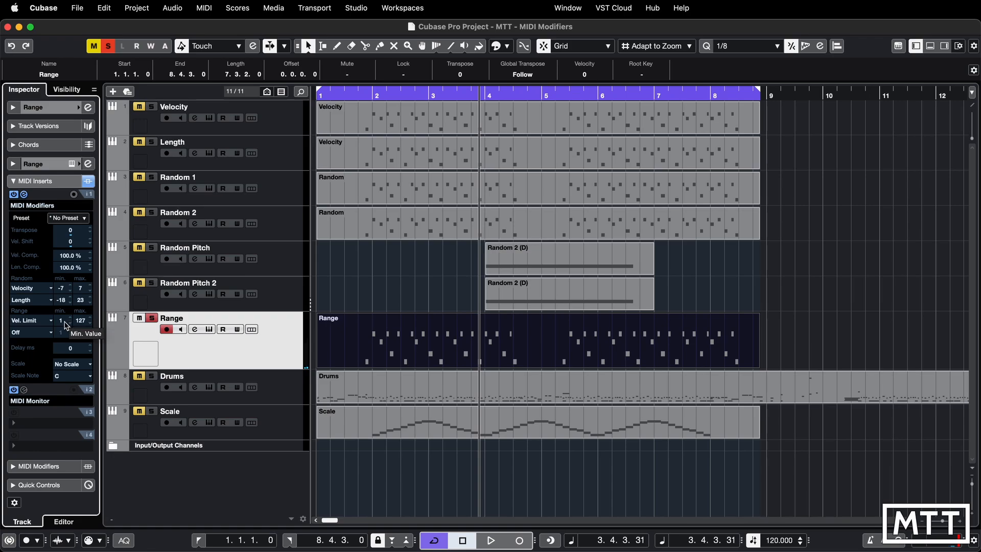
Set the Vel. Limit minimum to 45 and audition the Range track
{"action": "double_click", "coordinate": [63, 320]}
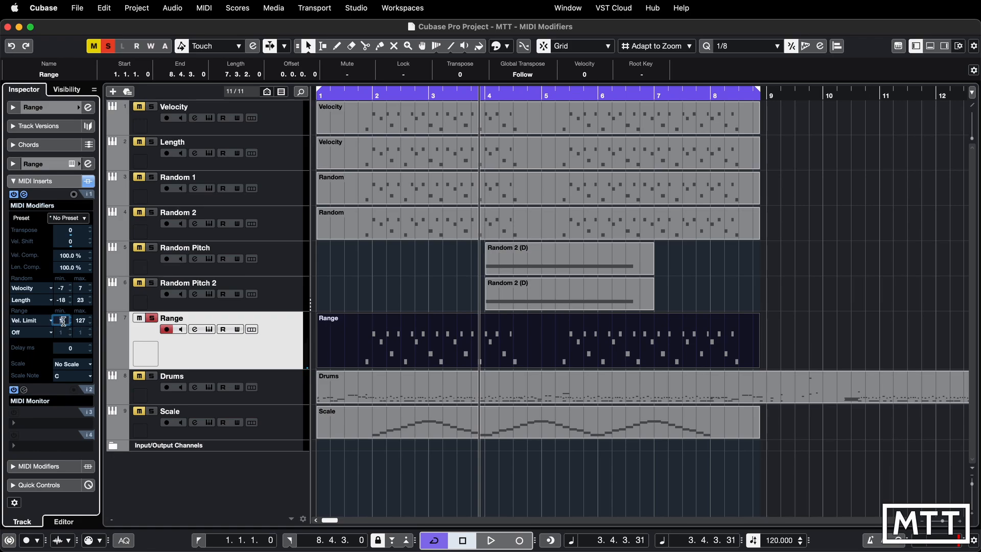
{"action": "key", "text": "Return"}
{"action": "key", "text": "space"}
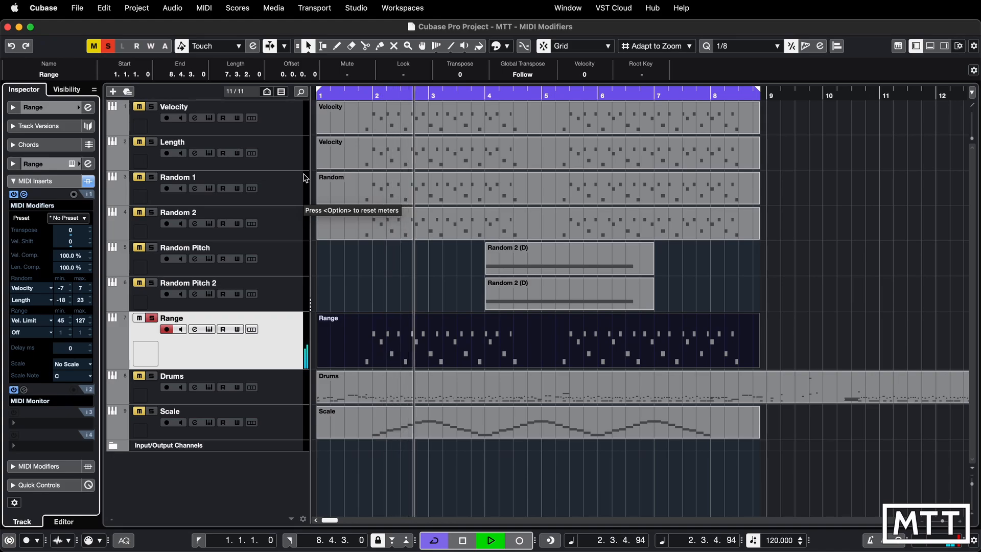
{"action": "key", "text": "space"}
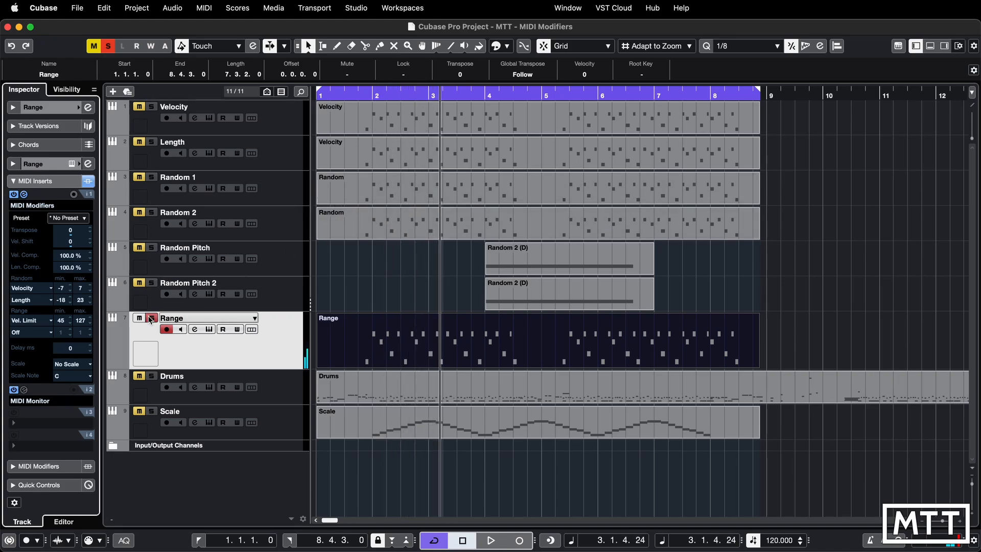
Set the Vel. Limit minimum to 30 and audition the Range track
{"action": "double_click", "coordinate": [61, 322]}
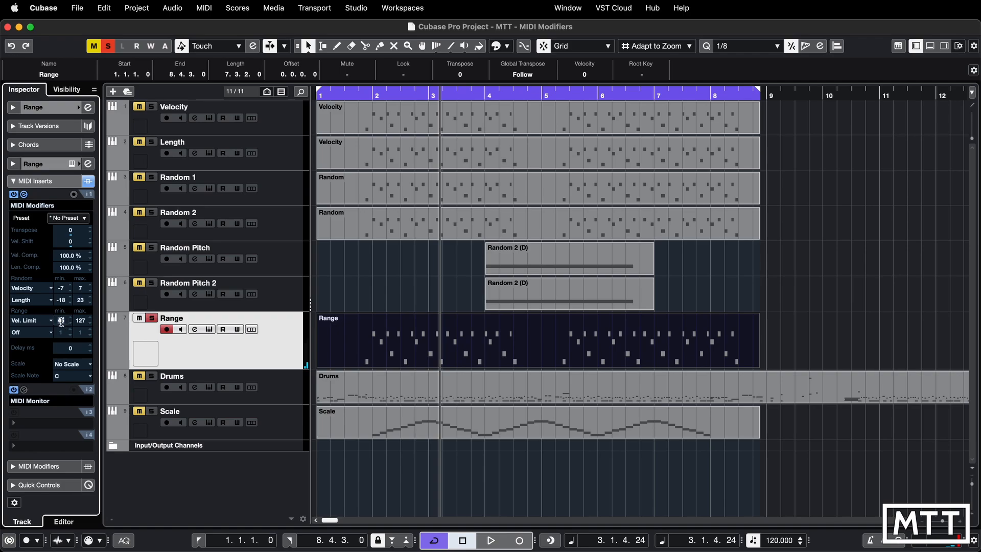
{"action": "type", "text": "30"}
{"action": "key", "text": "Return"}
{"action": "key", "text": "space"}
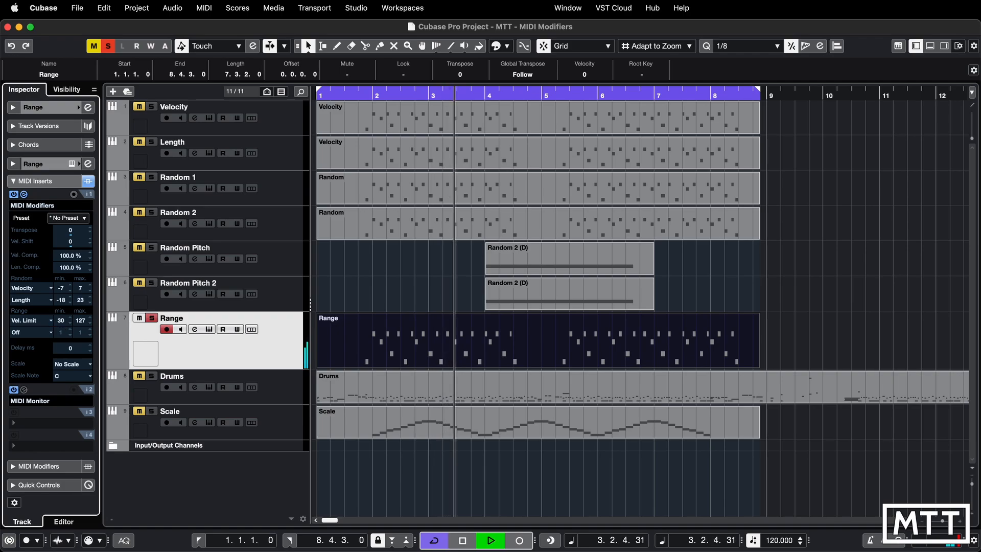
{"action": "key", "text": "space"}
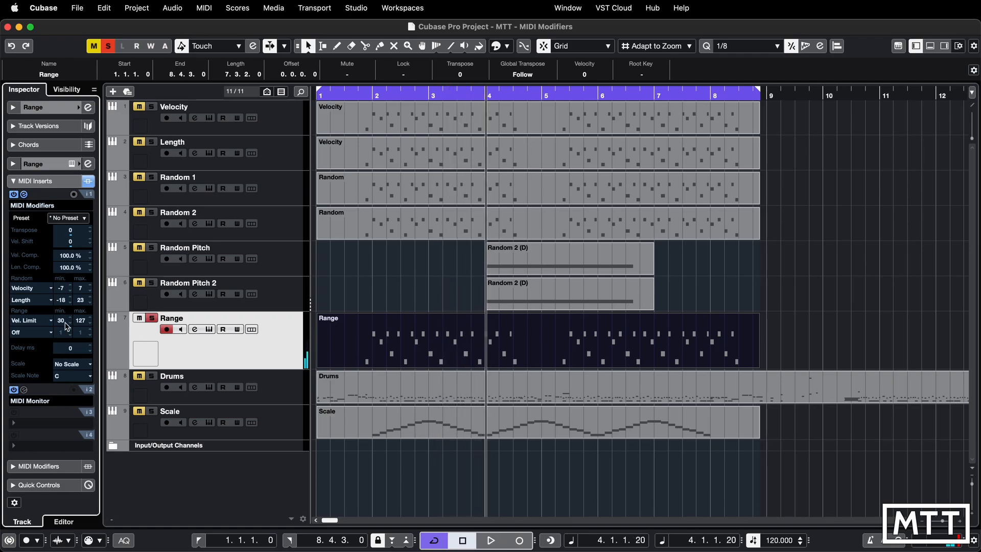
Set the Vel. Limit minimum to 70 and inspect the velocity of the part's G3 notes before bar 4 in the key editor
{"action": "double_click", "coordinate": [62, 324]}
{"action": "type", "text": "70"}
{"action": "key", "text": "Return"}
{"action": "double_click", "coordinate": [377, 338]}
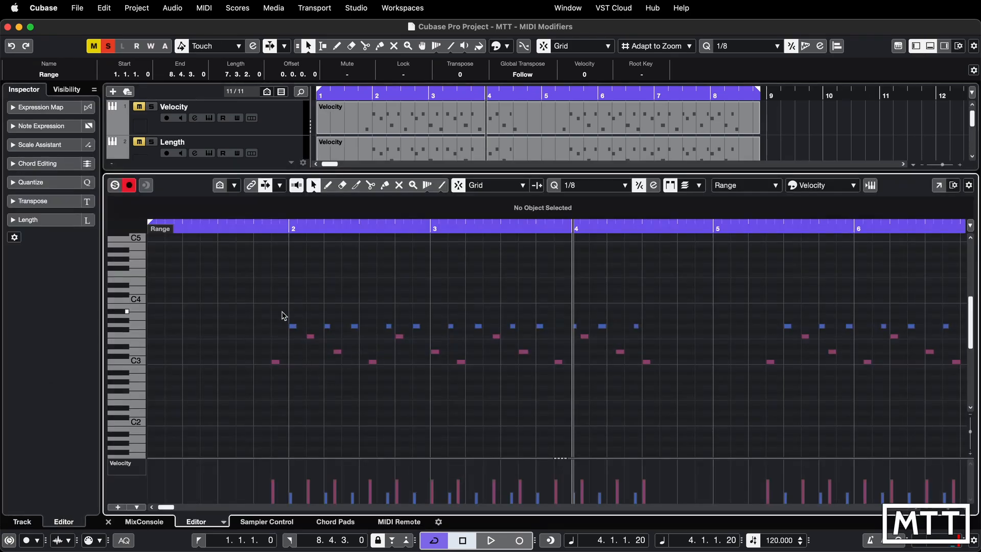
{"action": "left_click_drag", "start_coordinate": [277, 313], "coordinate": [552, 333]}
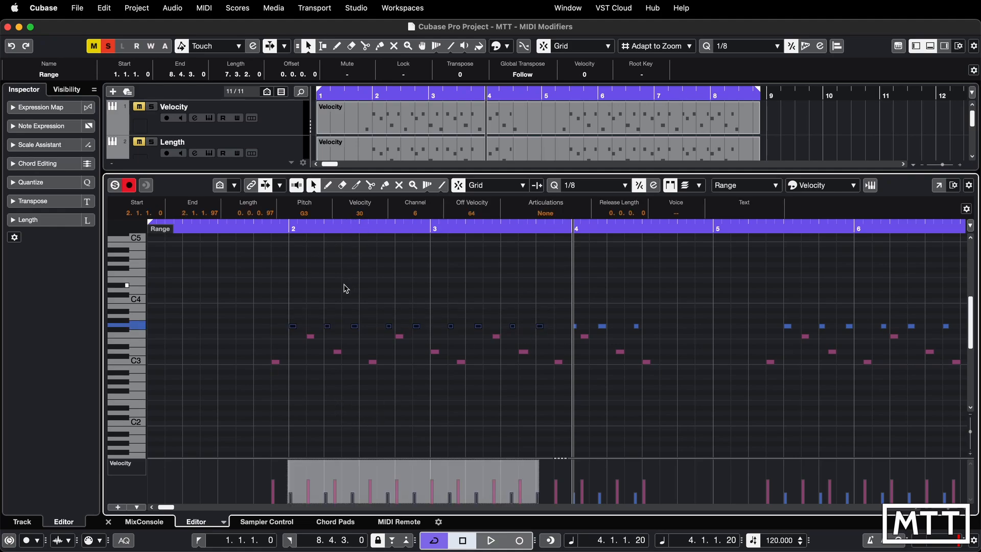
{"action": "key", "text": "Return"}
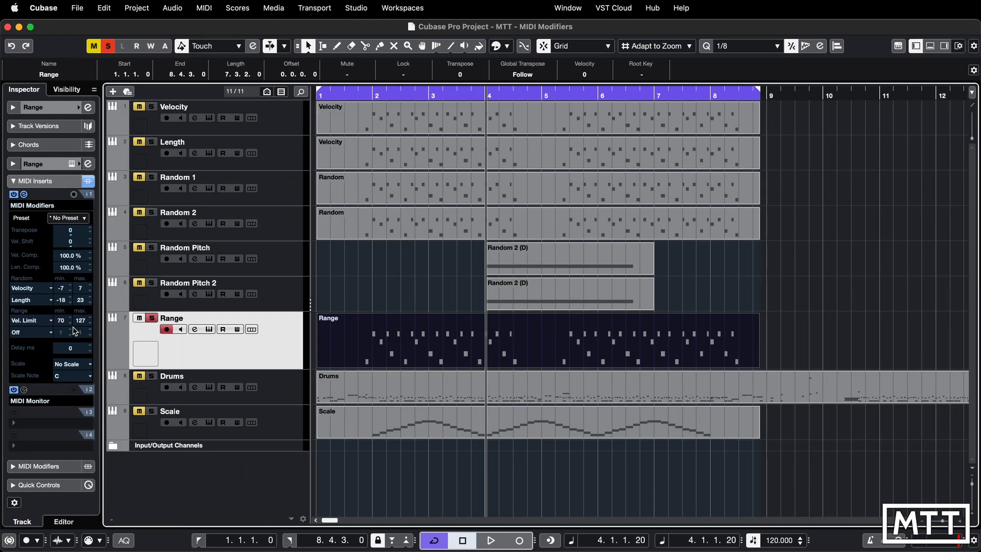
Play the Range track from an earlier position to hear the raised velocity limit, and stop in bar 3
{"action": "key", "text": "Home"}
{"action": "key", "text": "space"}
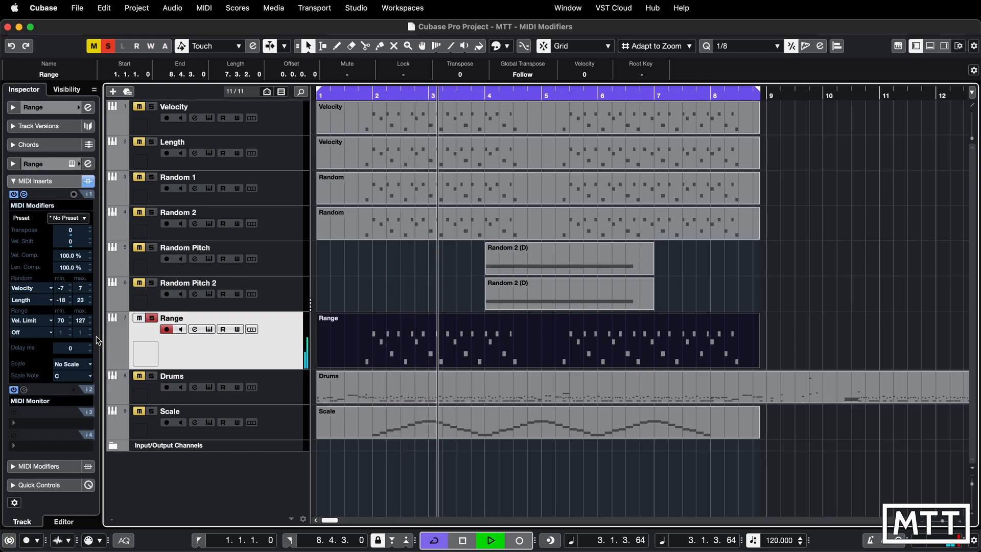
{"action": "key", "text": "space"}
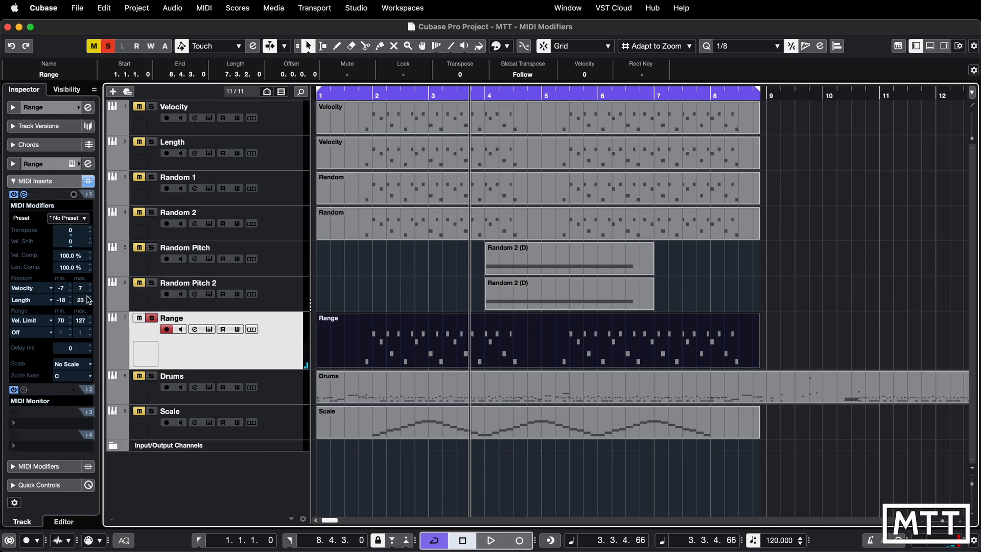
Set both Random functions, Velocity and Length, to Off on the Range track and start playback
{"action": "left_click", "coordinate": [50, 289]}
{"action": "left_click", "coordinate": [32, 253]}
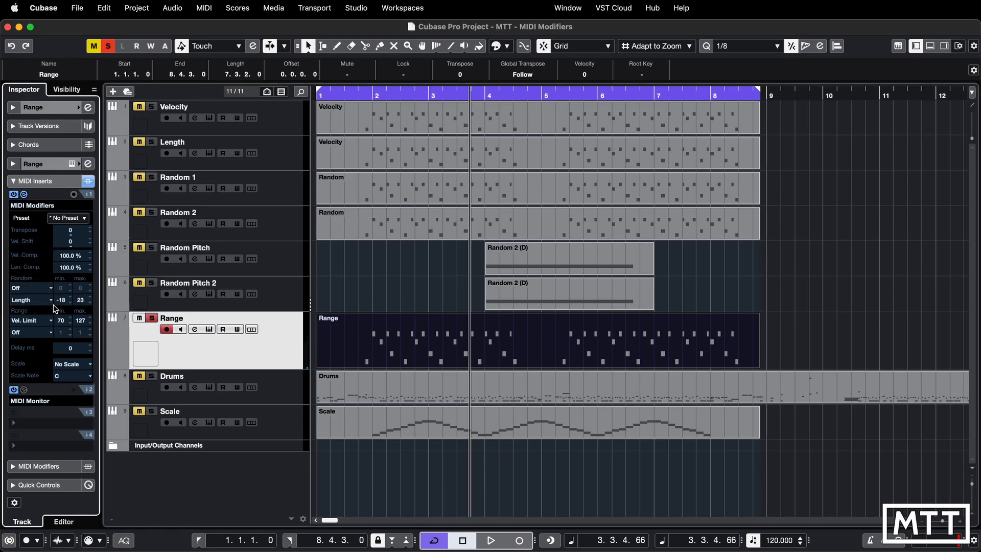
{"action": "left_click", "coordinate": [50, 299]}
{"action": "left_click", "coordinate": [31, 251]}
{"action": "key", "text": "space"}
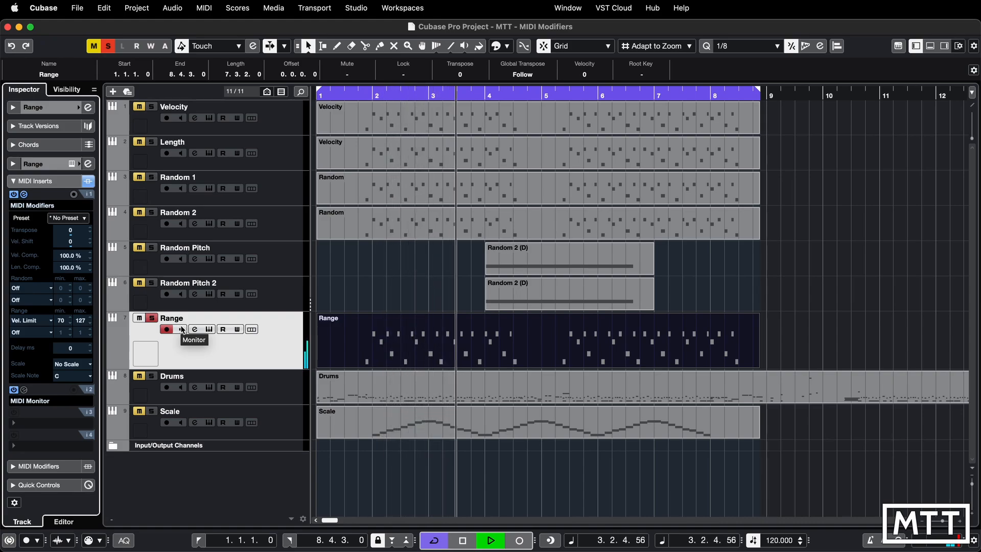
Stop the Range track's playback and look through the available Range functions without choosing another one
{"action": "key", "text": "space"}
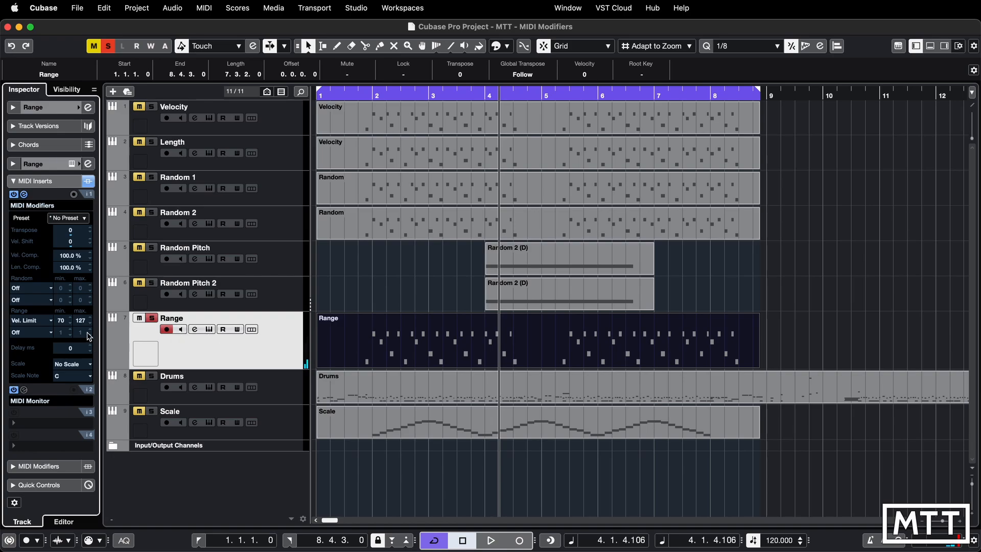
{"action": "left_click", "coordinate": [49, 323]}
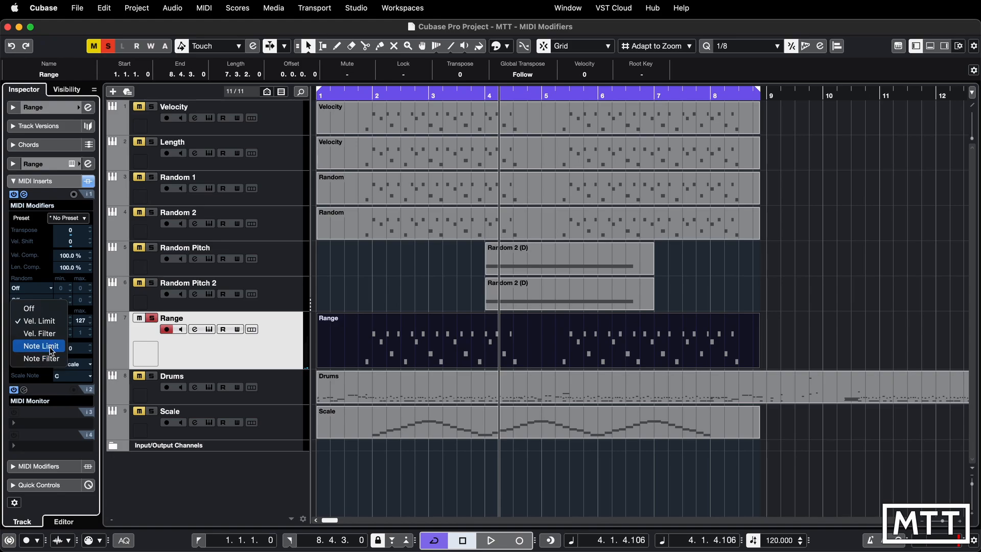
{"action": "left_click", "coordinate": [240, 354]}
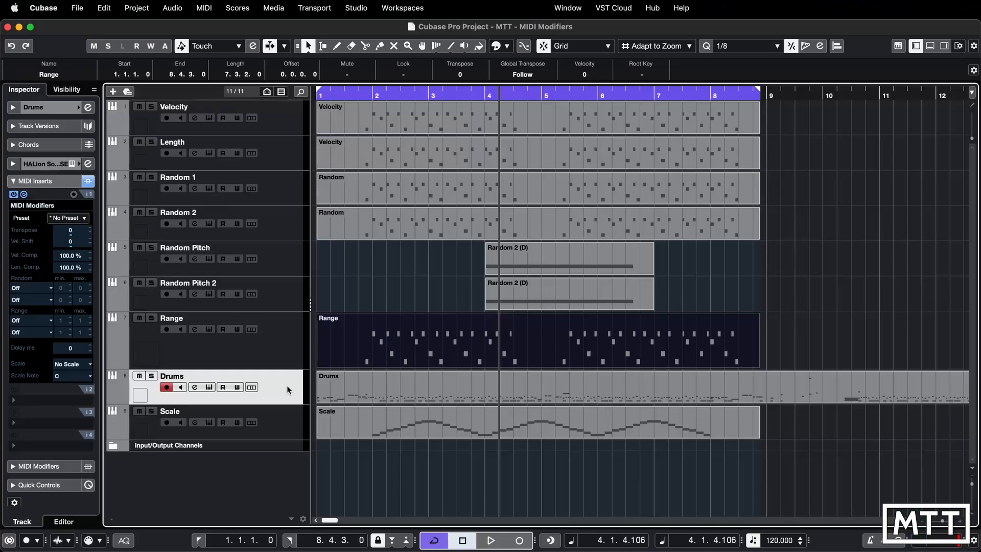
Select and solo the Drums track, playing it from the project start
{"action": "left_click", "coordinate": [287, 385]}
{"action": "key", "text": "Home"}
{"action": "key", "text": "space"}
{"action": "key", "text": "g"}
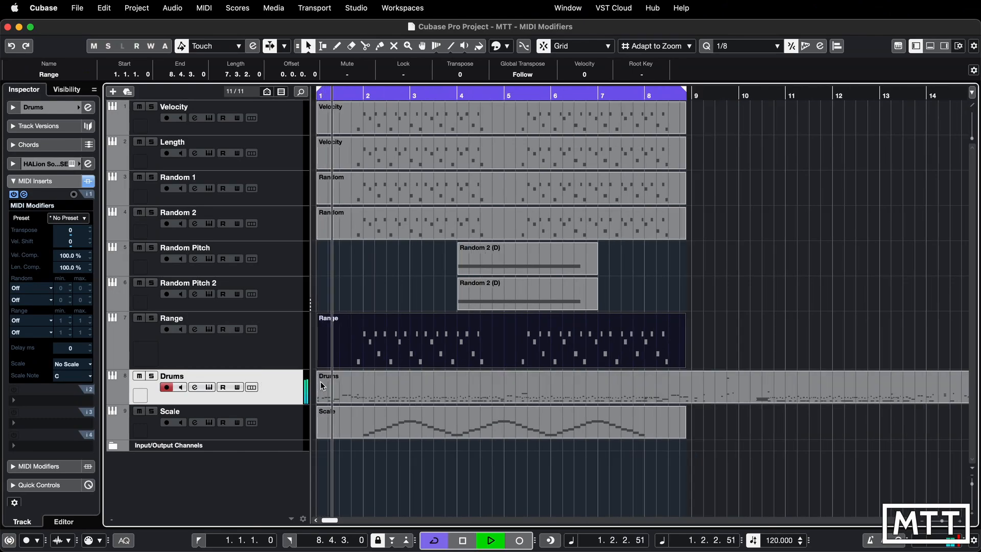
{"action": "key", "text": "h"}
{"action": "key", "text": "h"}
{"action": "key", "text": "h"}
{"action": "key", "text": "g"}
{"action": "key", "text": "g"}
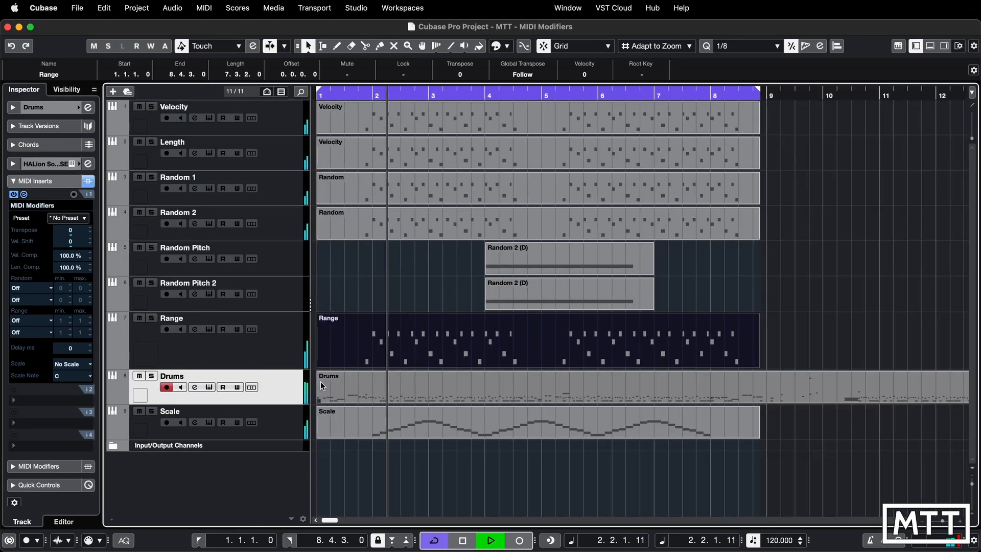
{"action": "left_click", "coordinate": [151, 376]}
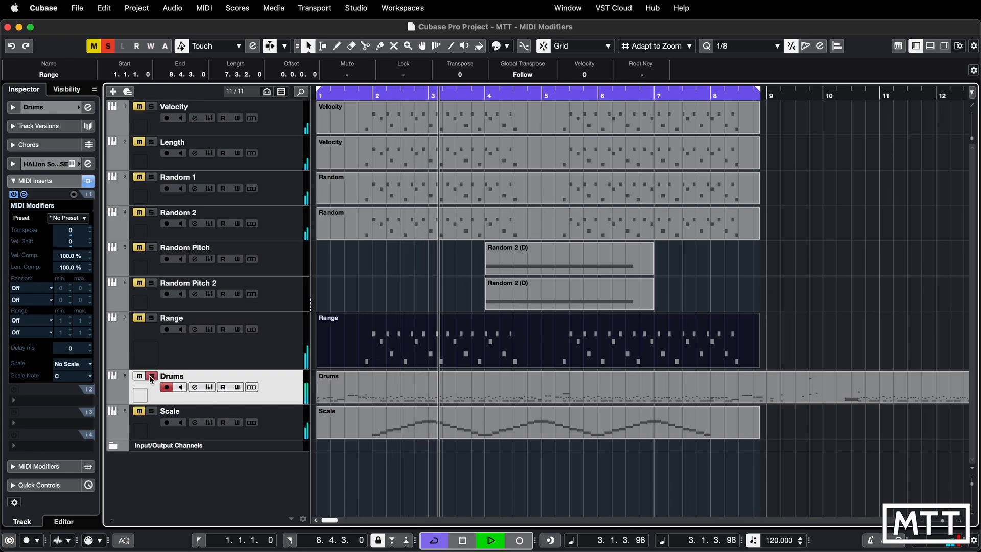
{"action": "key", "text": "g"}
{"action": "key", "text": "g"}
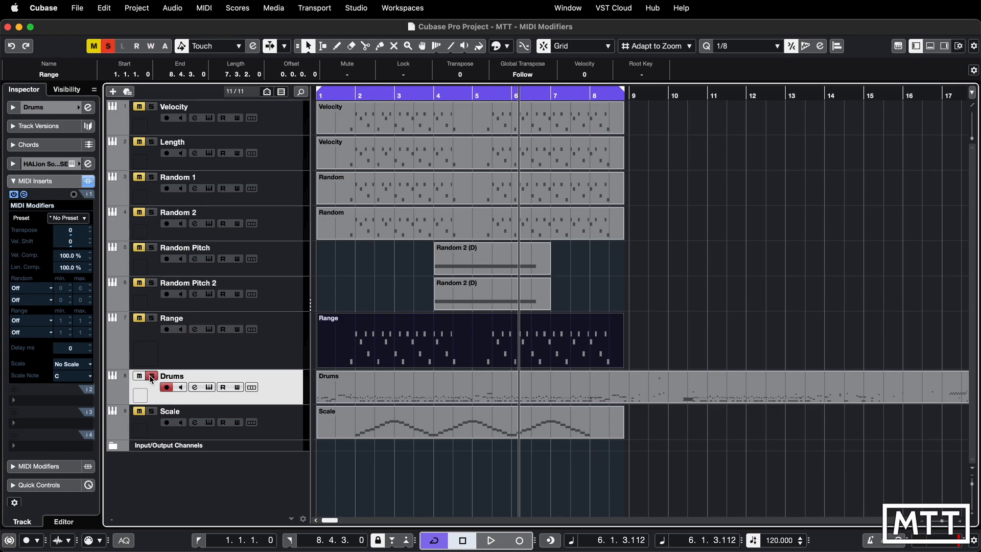
Inspect the Drums part's notes in the key editor, audition C1 and close the editor
{"action": "left_click", "coordinate": [431, 398]}
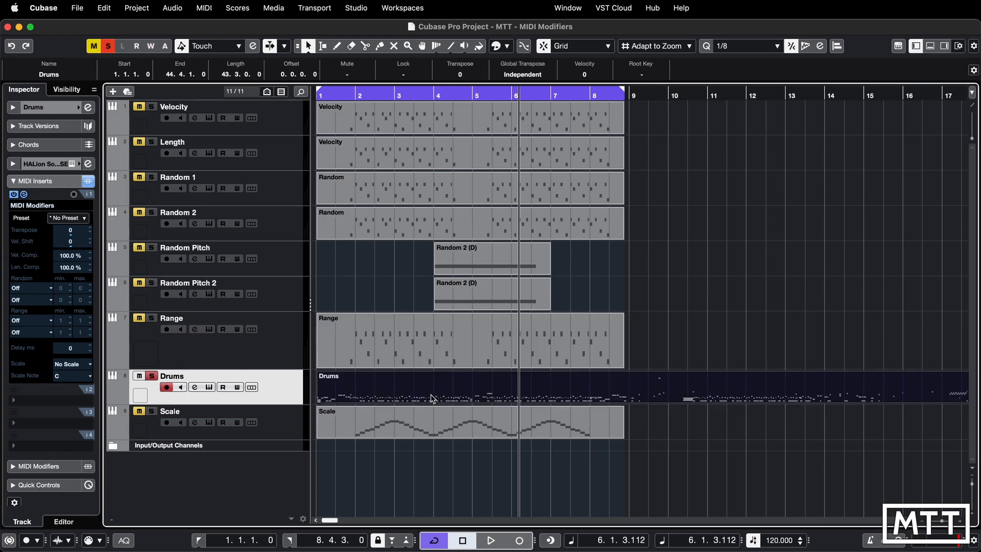
{"action": "double_click", "coordinate": [431, 398]}
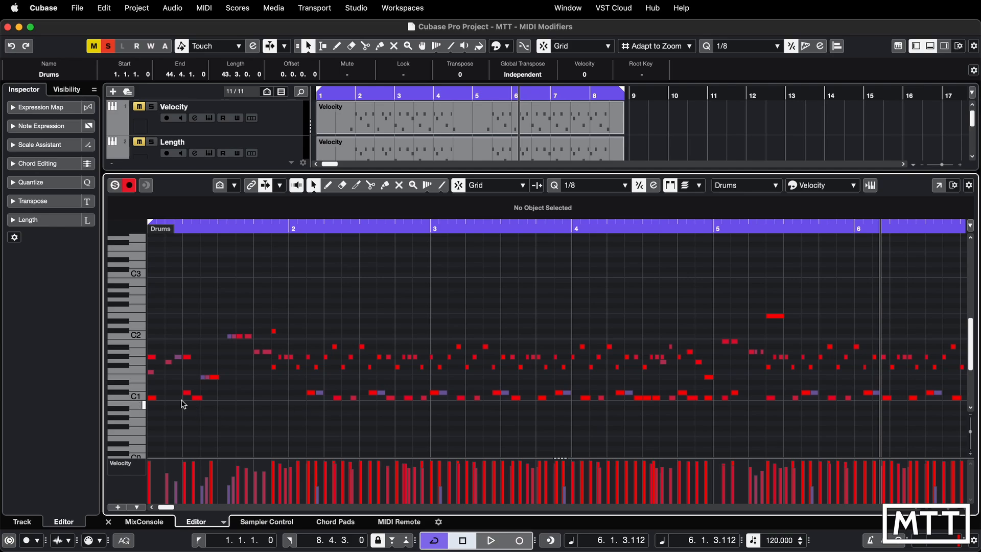
{"action": "left_click", "coordinate": [142, 398]}
{"action": "key", "text": "super+e"}
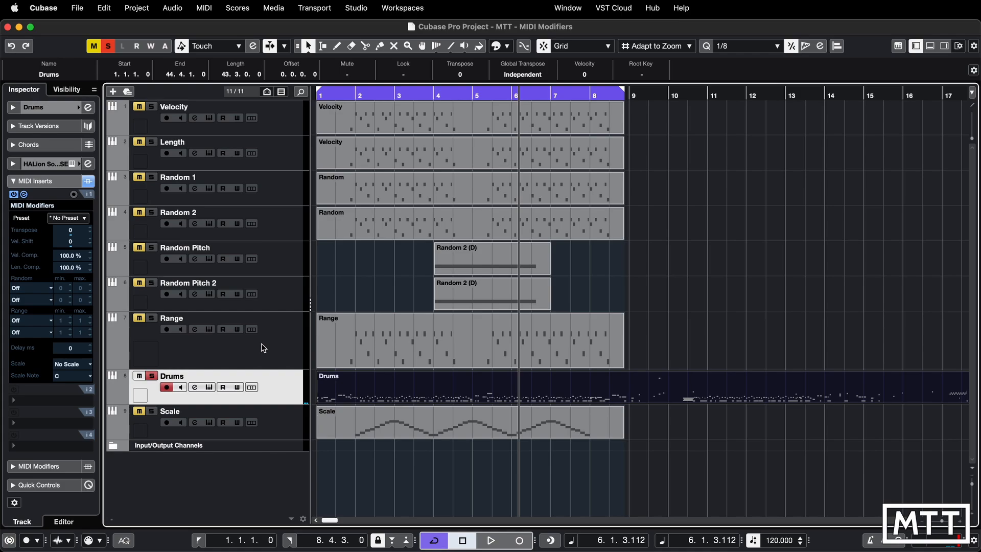
Set the Drums track's first Range function to Note Filter with a minimum of C1 and a maximum of E1
{"action": "left_click", "coordinate": [51, 322]}
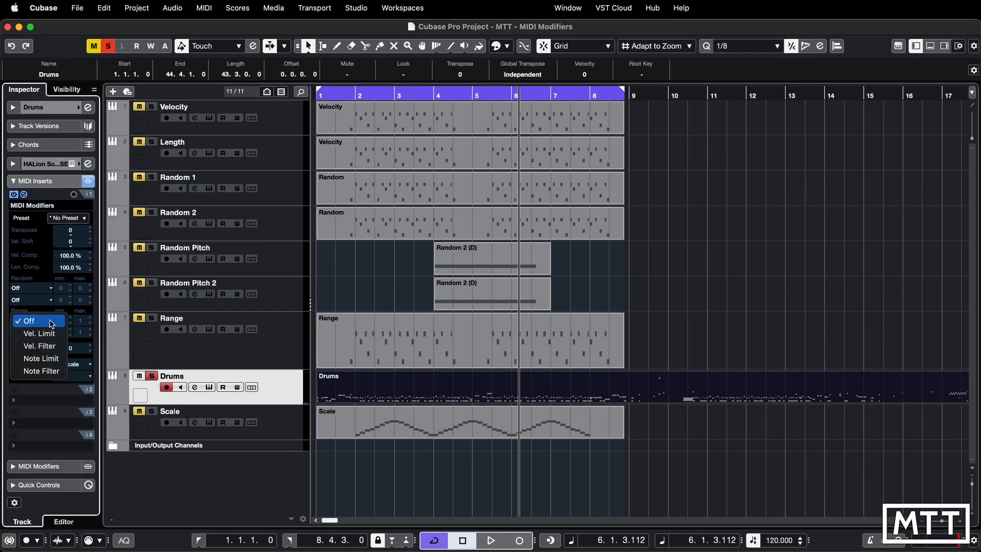
{"action": "left_click", "coordinate": [51, 372]}
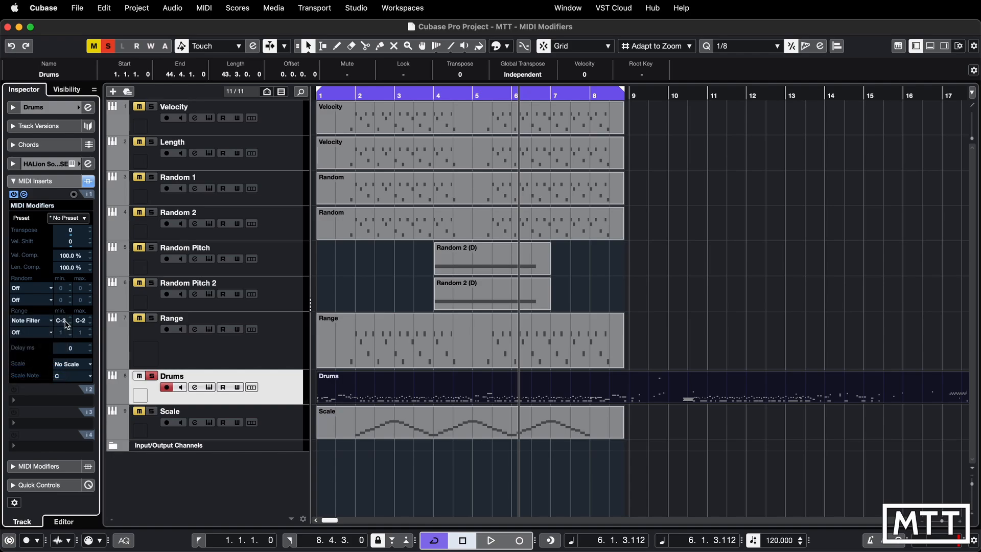
{"action": "type", "text": "c1"}
{"action": "key", "text": "Return"}
{"action": "scroll", "coordinate": [84, 323], "scroll_direction": "up", "scroll_amount": 2}
{"action": "left_click", "coordinate": [84, 322]}
{"action": "type", "text": "e1"}
{"action": "key", "text": "Return"}
{"action": "left_click", "coordinate": [61, 322]}
{"action": "type", "text": "c1"}
{"action": "key", "text": "Return"}
Play the filtered drums from the project start, stop in bar 4 and examine the part's notes in the key editor
{"action": "key", "text": "Home"}
{"action": "key", "text": "space"}
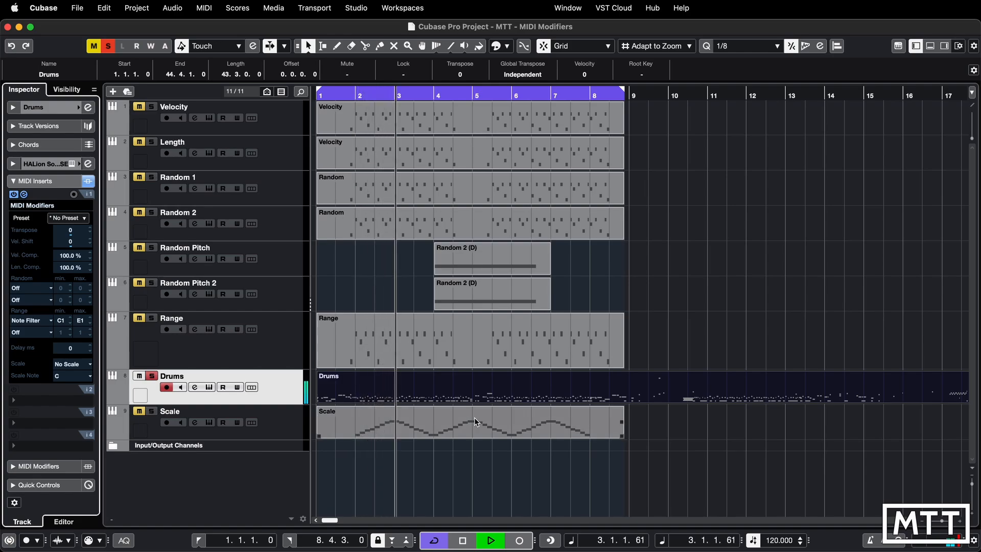
{"action": "double_click", "coordinate": [470, 392]}
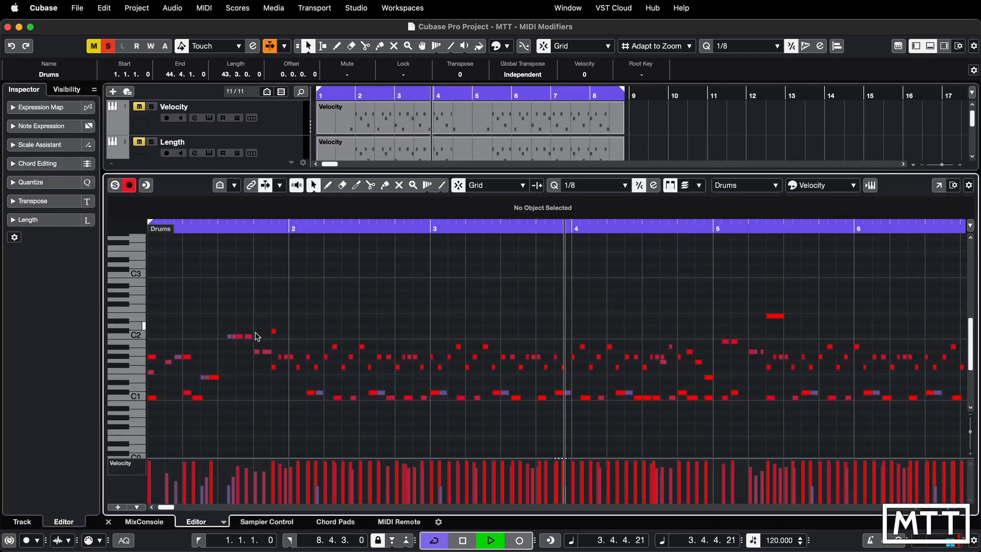
{"action": "key", "text": "space"}
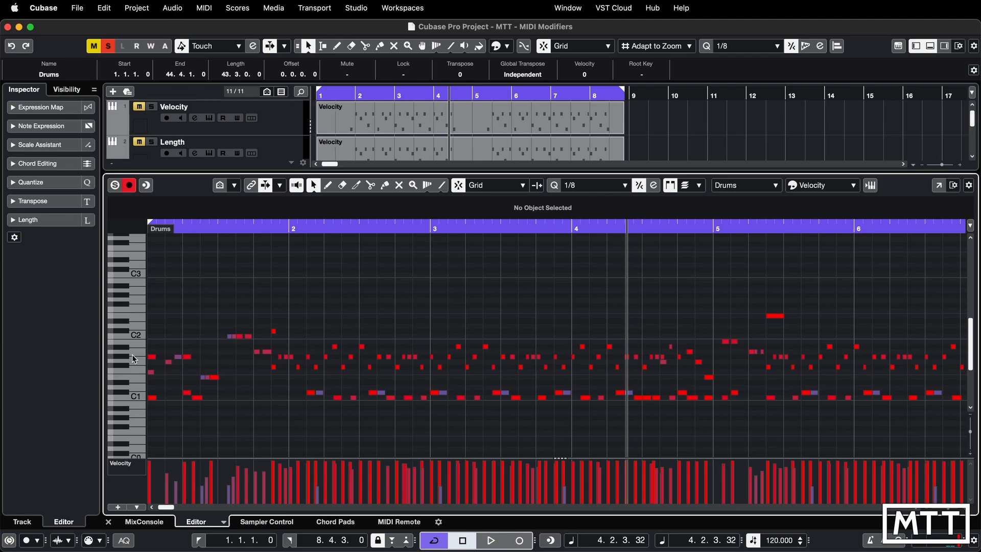
{"action": "key", "text": "alt+super+e"}
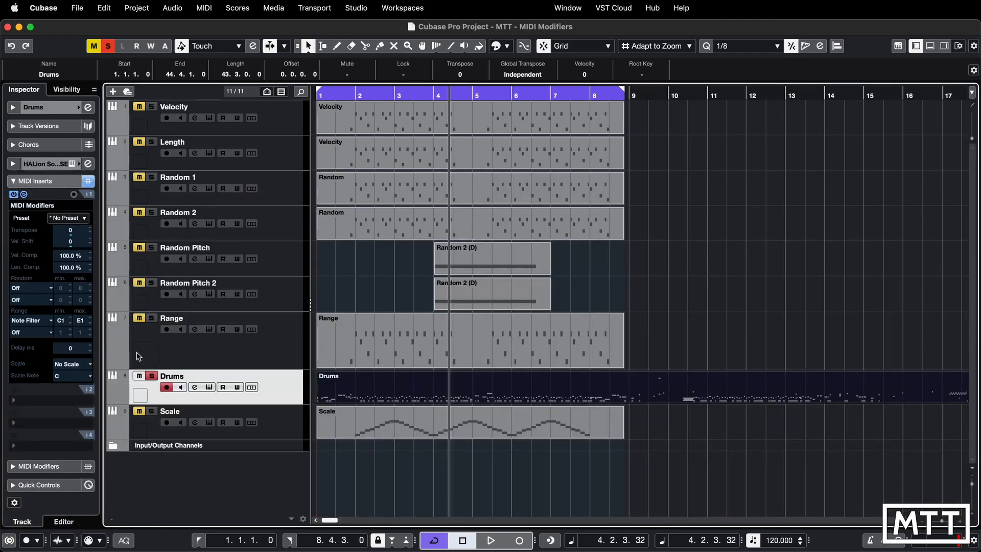
Set the Drums track's Note Filter range to E1 minimum and C7 maximum and audition it until bar 6
{"action": "double_click", "coordinate": [61, 321]}
{"action": "type", "text": "E1"}
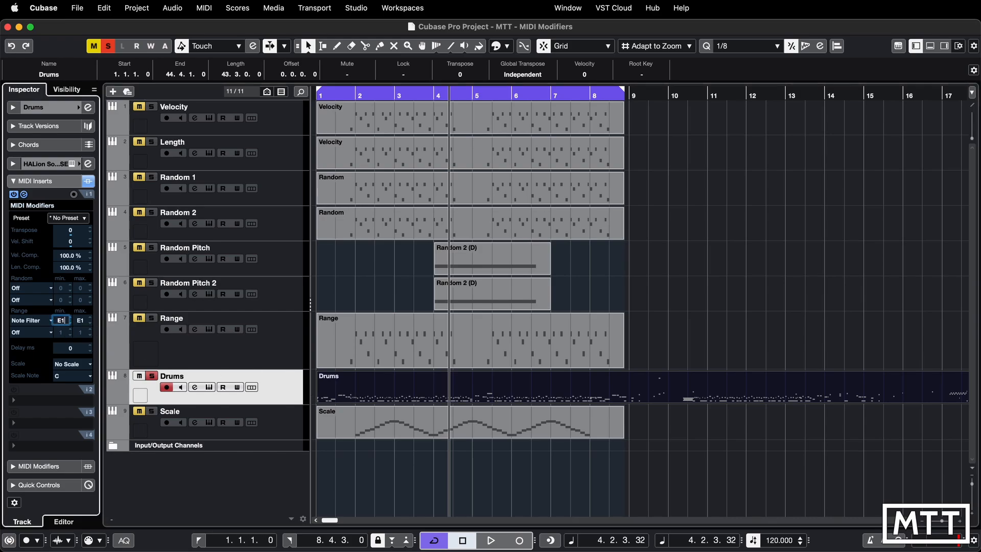
{"action": "key", "text": "Return"}
{"action": "double_click", "coordinate": [79, 320]}
{"action": "type", "text": "C7"}
{"action": "key", "text": "Return"}
{"action": "key", "text": "space"}
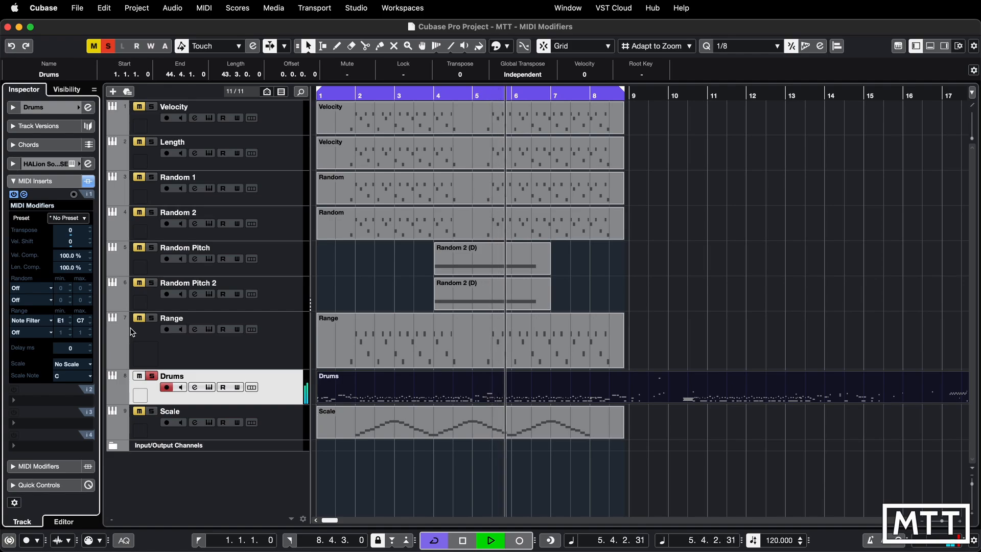
{"action": "key", "text": "space"}
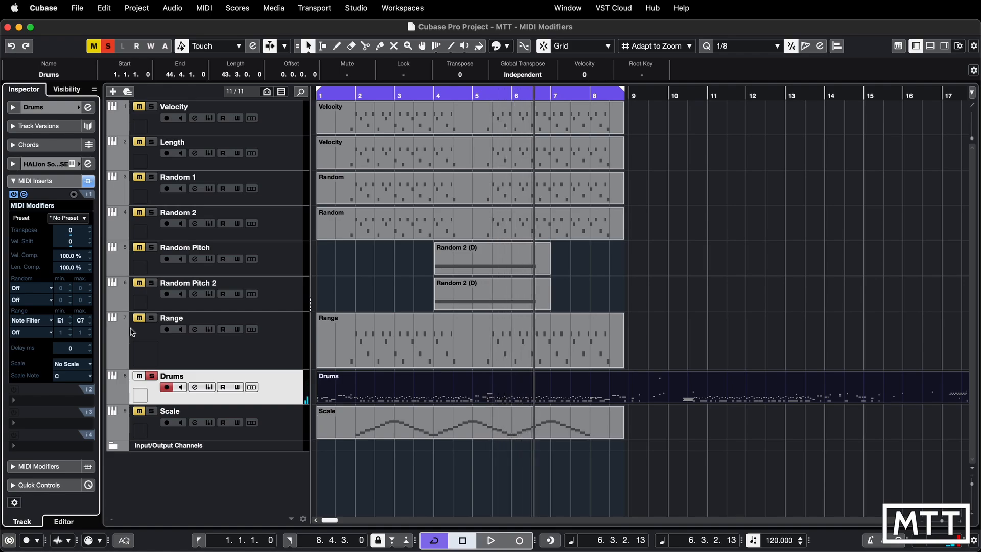
Turn off solo on the Drums track and look through the Range functions, including Note Limit
{"action": "left_click", "coordinate": [151, 377]}
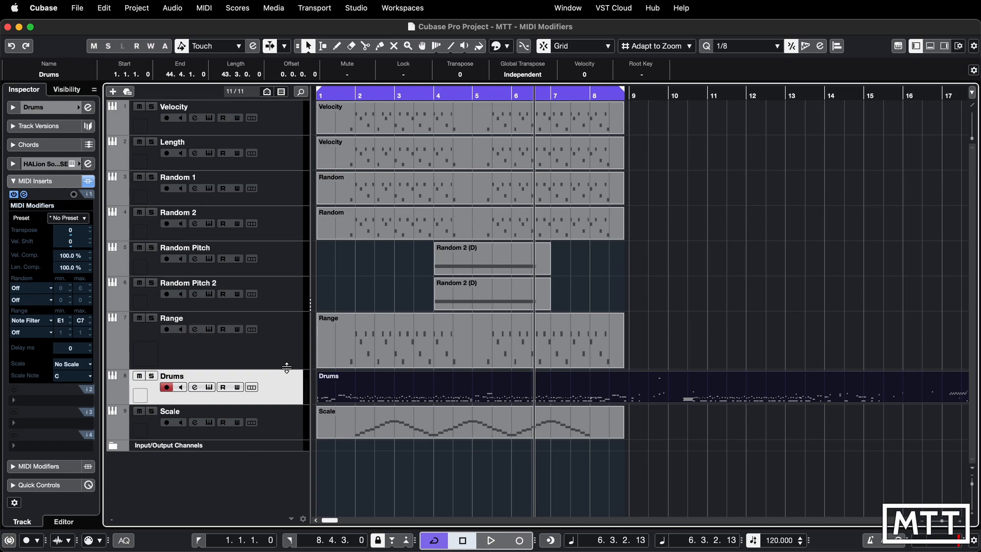
{"action": "left_click", "coordinate": [39, 320]}
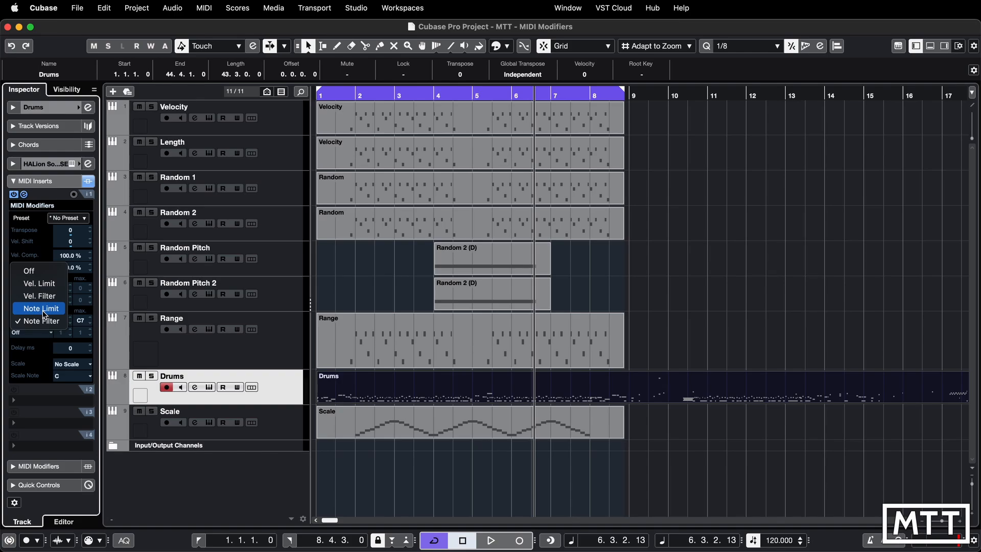
{"action": "left_click", "coordinate": [43, 309]}
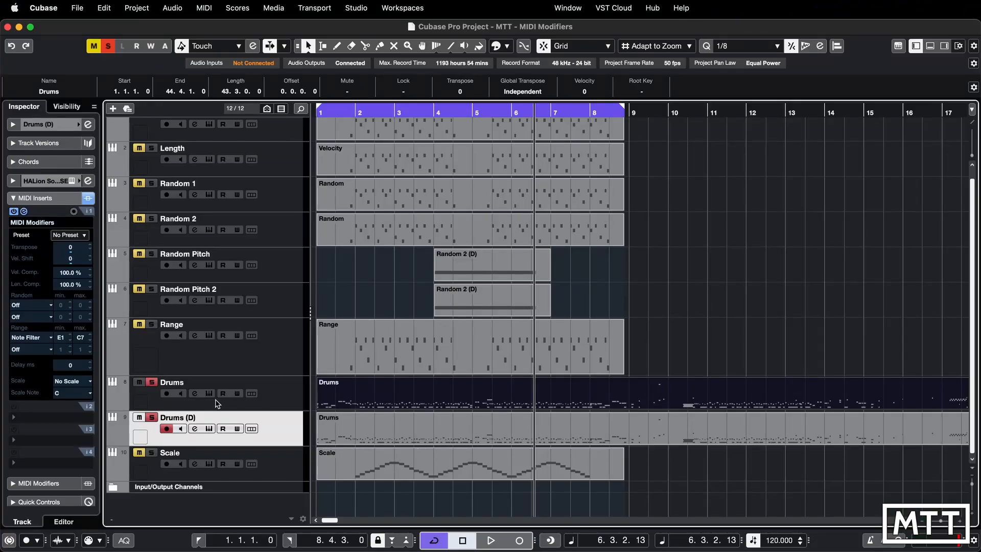
Play the Drums and Drums (D) tracks together from the project start and stop in bar 2
{"action": "key", "text": "period"}
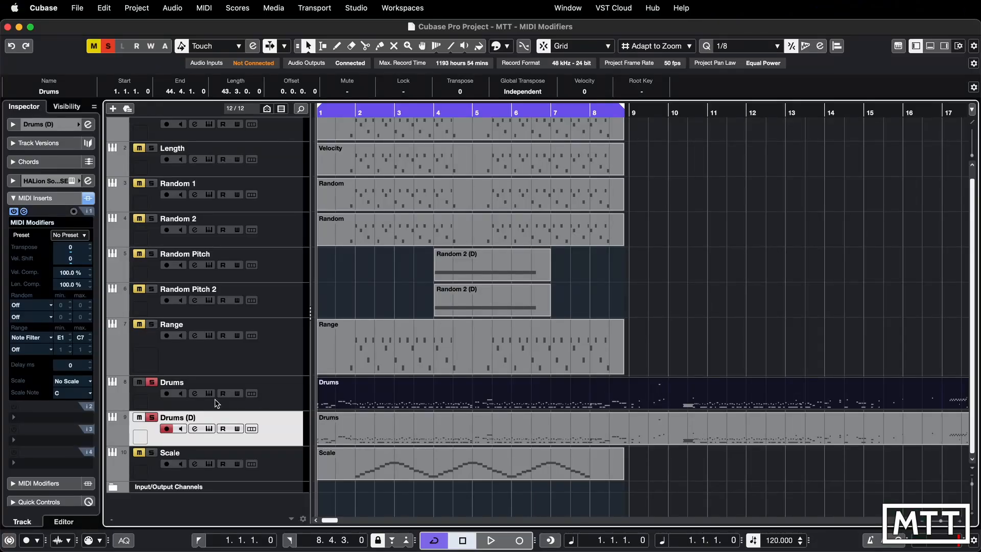
{"action": "key", "text": "space"}
{"action": "key", "text": "h"}
{"action": "key", "text": "h"}
{"action": "key", "text": "h"}
{"action": "key", "text": "h"}
{"action": "key", "text": "h"}
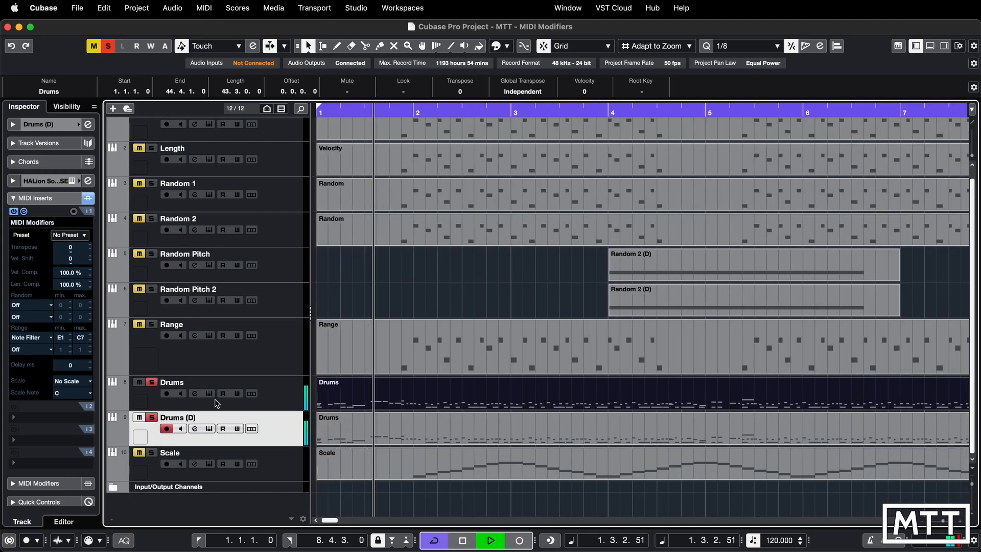
{"action": "key", "text": "g"}
{"action": "key", "text": "g"}
{"action": "key", "text": "g"}
{"action": "key", "text": "g"}
{"action": "key", "text": "space"}
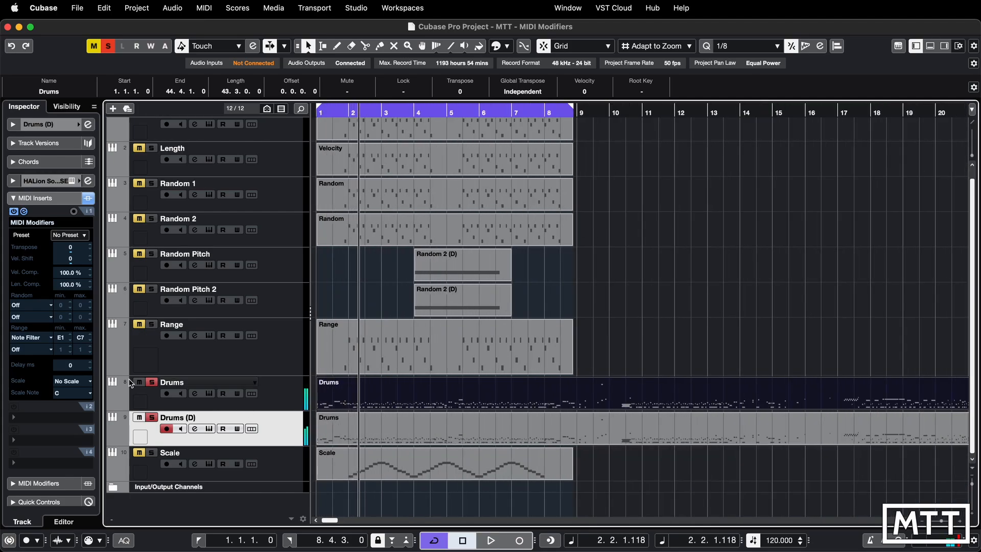
Compare the MIDI Modifiers delay with the track delay in the Drums (D) track's basic settings, returning to the MIDI inserts
{"action": "left_click", "coordinate": [71, 365]}
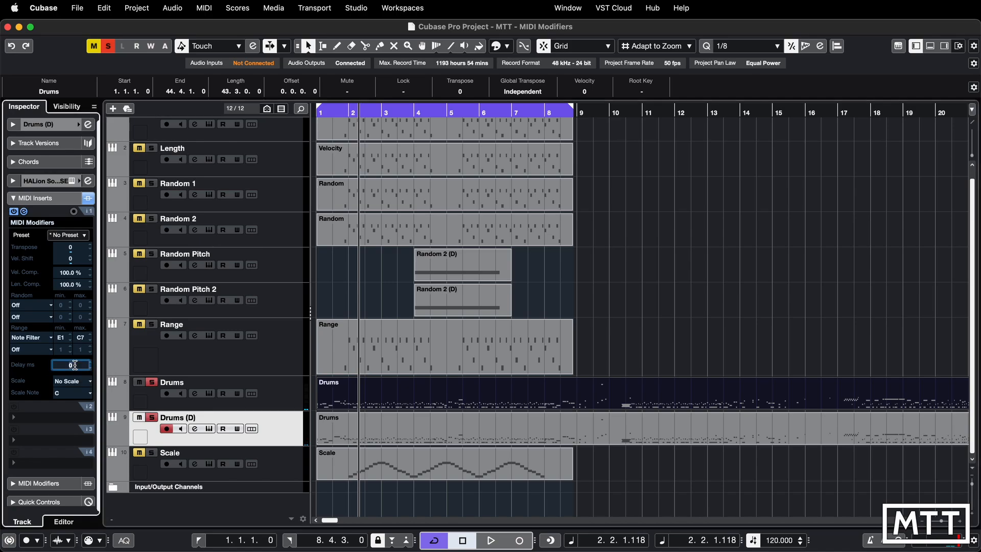
{"action": "left_click", "coordinate": [13, 124]}
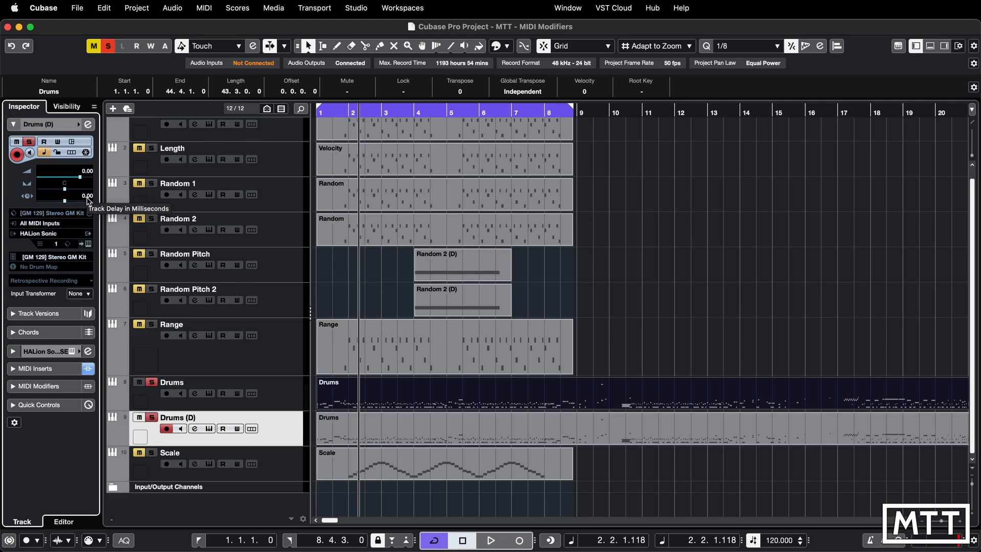
{"action": "left_click", "coordinate": [13, 124]}
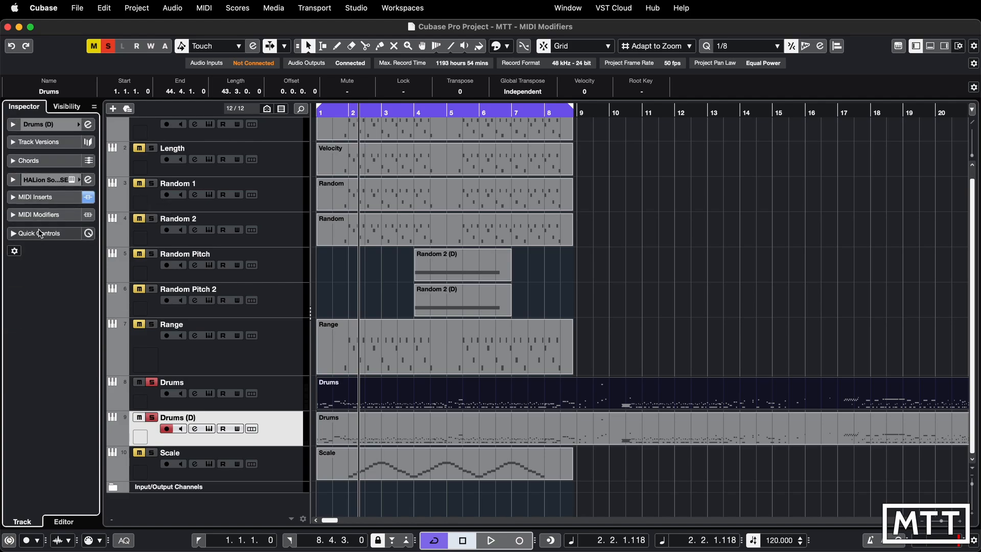
{"action": "left_click", "coordinate": [13, 198]}
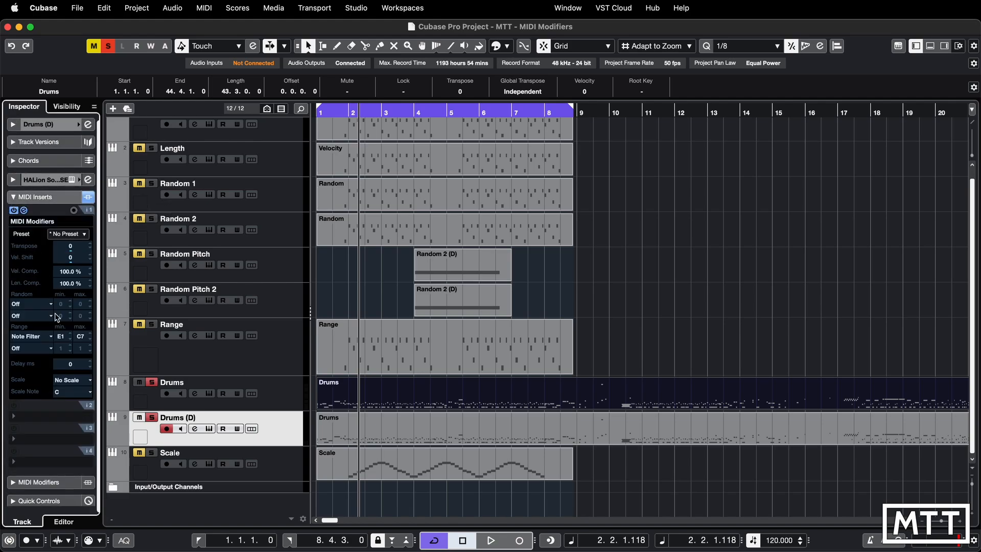
Set the MIDI Modifiers delay on the Drums (D) track to 50 ms and audition both drum tracks until bar 2
{"action": "double_click", "coordinate": [72, 365]}
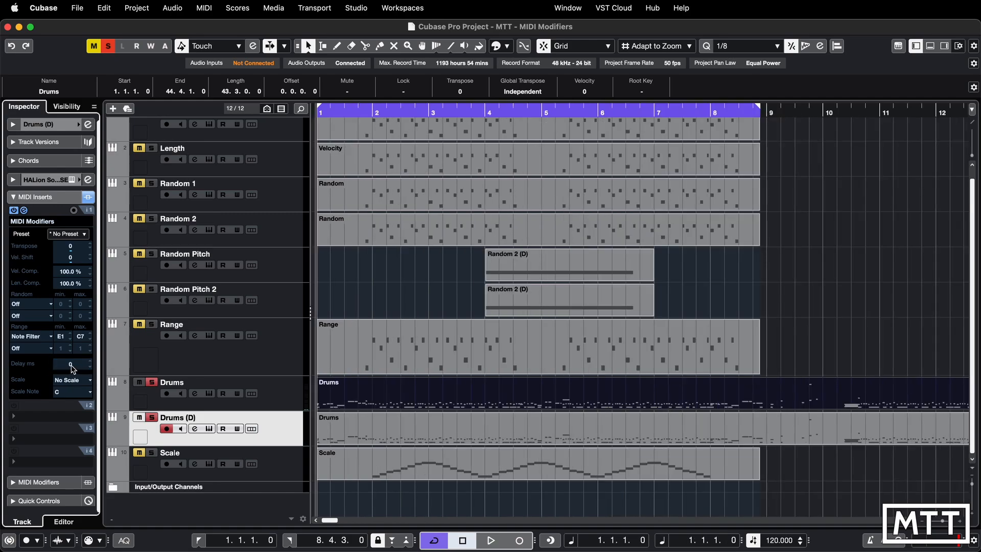
{"action": "double_click", "coordinate": [72, 365]}
{"action": "type", "text": "50"}
{"action": "key", "text": "Return"}
{"action": "key", "text": "space"}
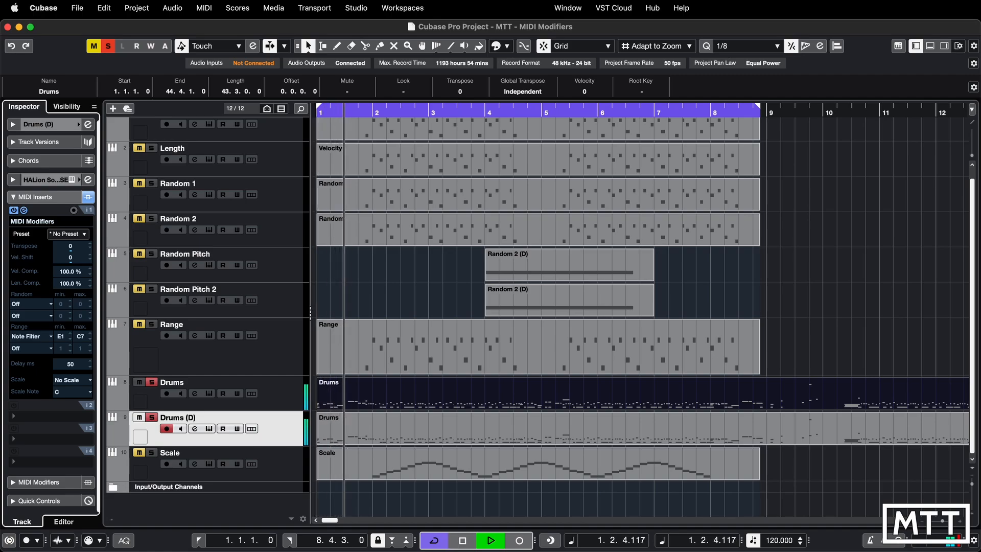
{"action": "key", "text": "h"}
{"action": "key", "text": "h"}
{"action": "key", "text": "h"}
{"action": "key", "text": "h"}
{"action": "key", "text": "h"}
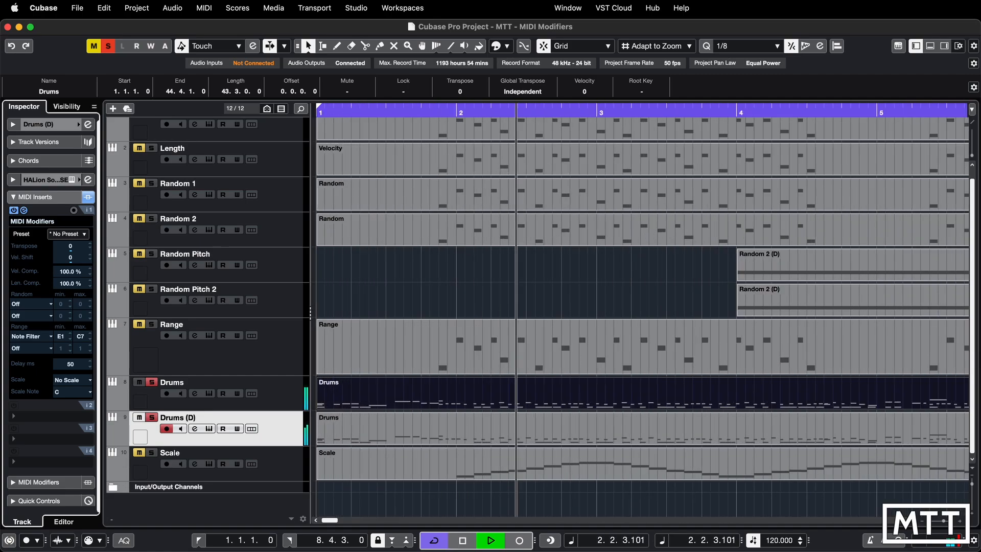
{"action": "key", "text": "g"}
{"action": "key", "text": "space"}
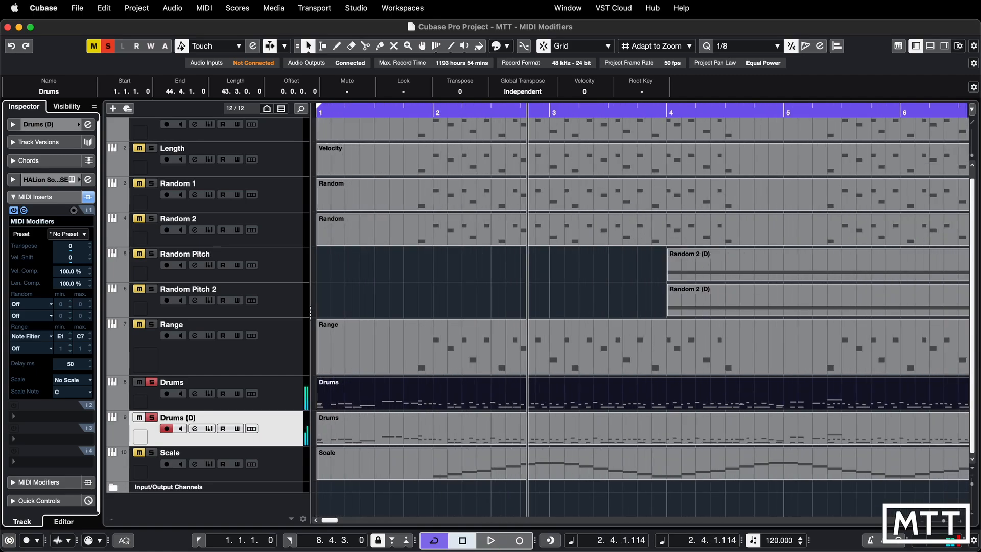
Set the MIDI Modifiers delay on the Drums (D) track to -12 ms and play both drum tracks from the project start
{"action": "double_click", "coordinate": [82, 369]}
{"action": "type", "text": "-12"}
{"action": "key", "text": "Return"}
{"action": "key", "text": "Home"}
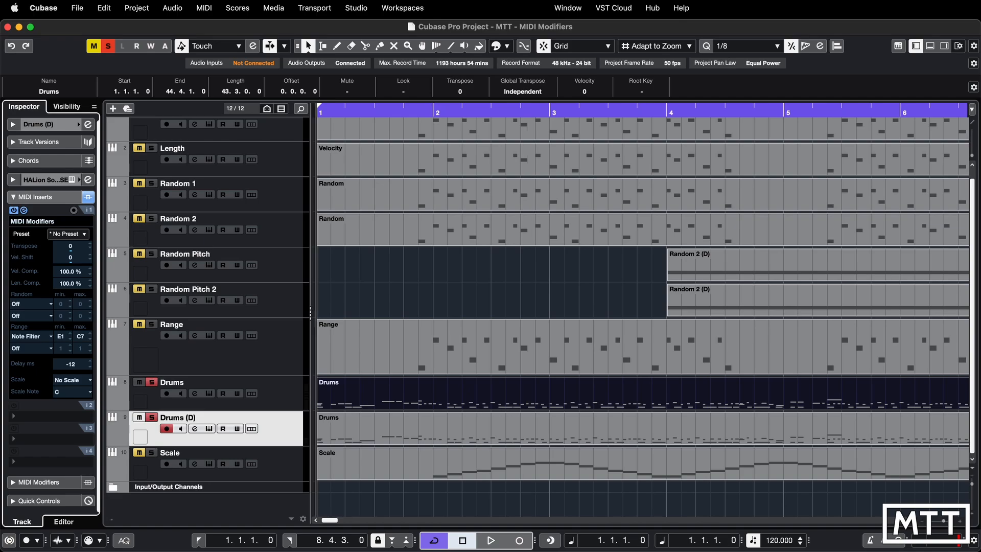
{"action": "key", "text": "space"}
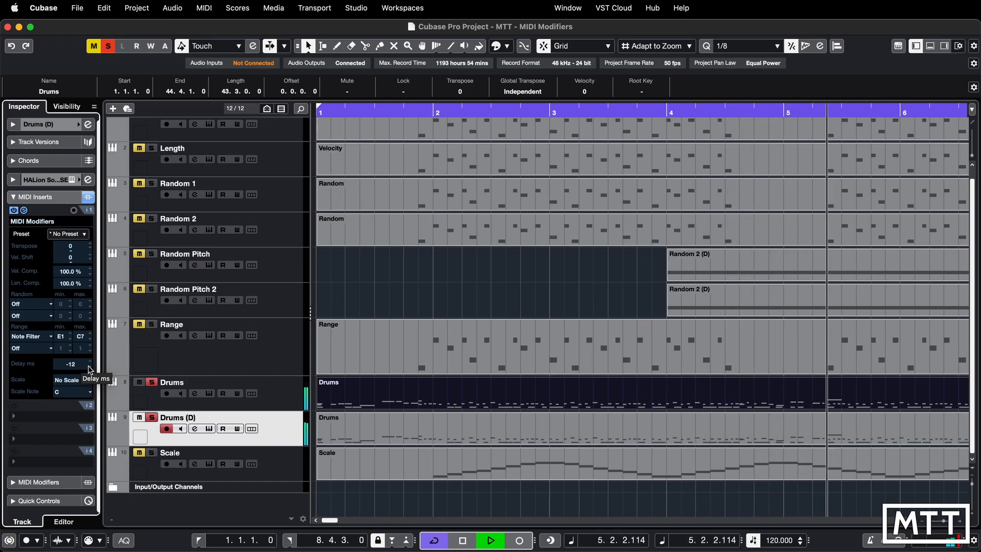
Stop the drum playback and audition the Scale track without a scale setting from the project start until just before bar 4
{"action": "key", "text": "space"}
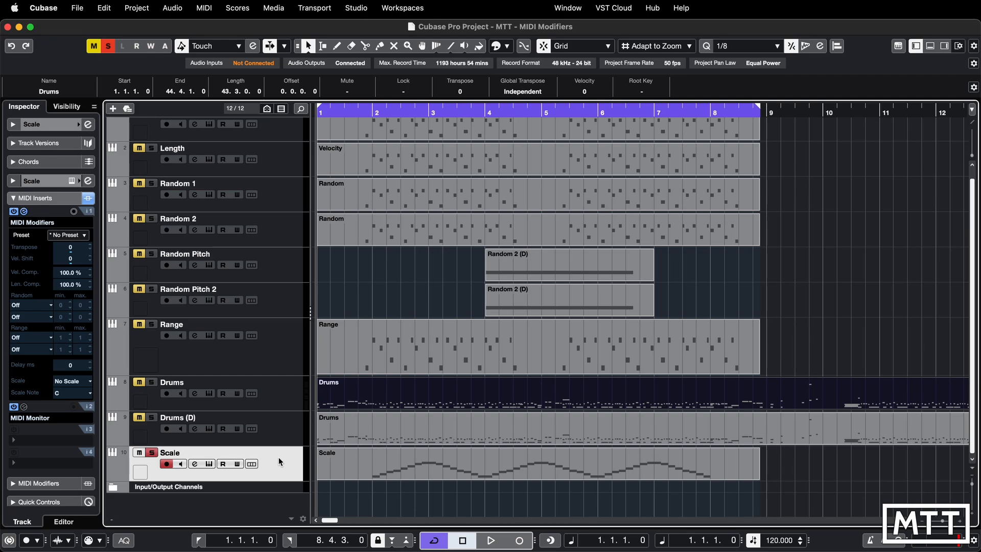
{"action": "key", "text": "space"}
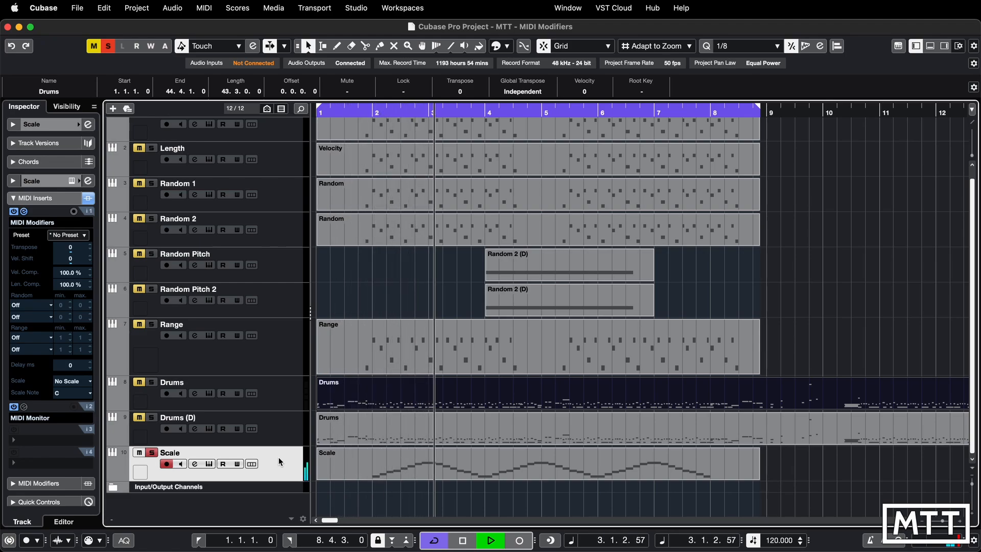
{"action": "key", "text": "space"}
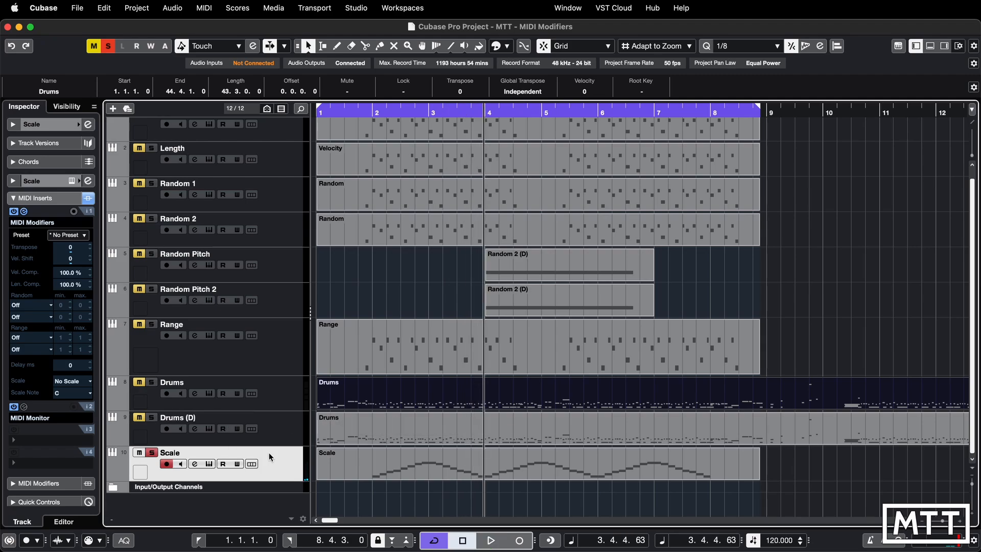
Set the MIDI Modifiers scale on the Scale track to Harmonic Minor and audition it from beat 4 of bar 1 into bar 4
{"action": "left_click", "coordinate": [68, 382]}
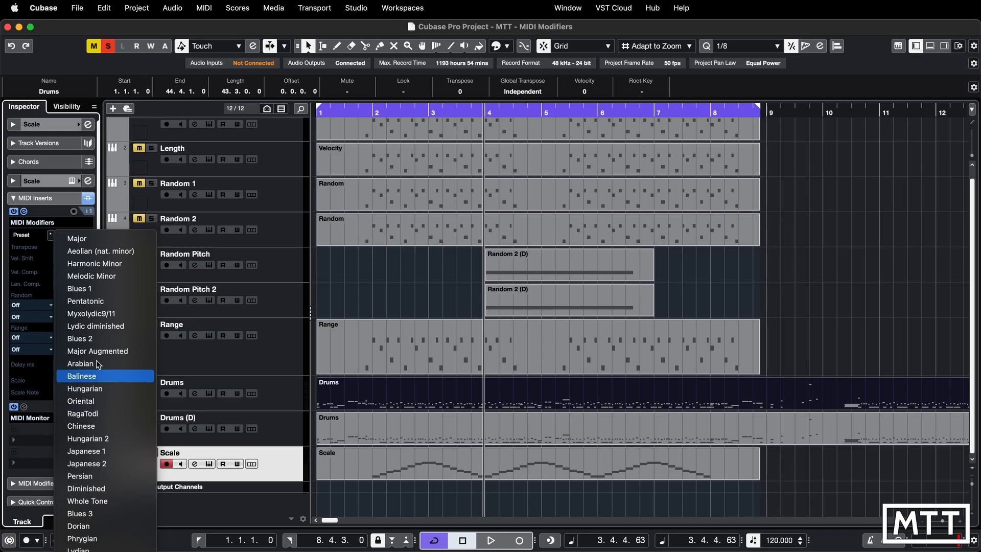
{"action": "left_click", "coordinate": [101, 265]}
{"action": "left_click", "coordinate": [373, 115]}
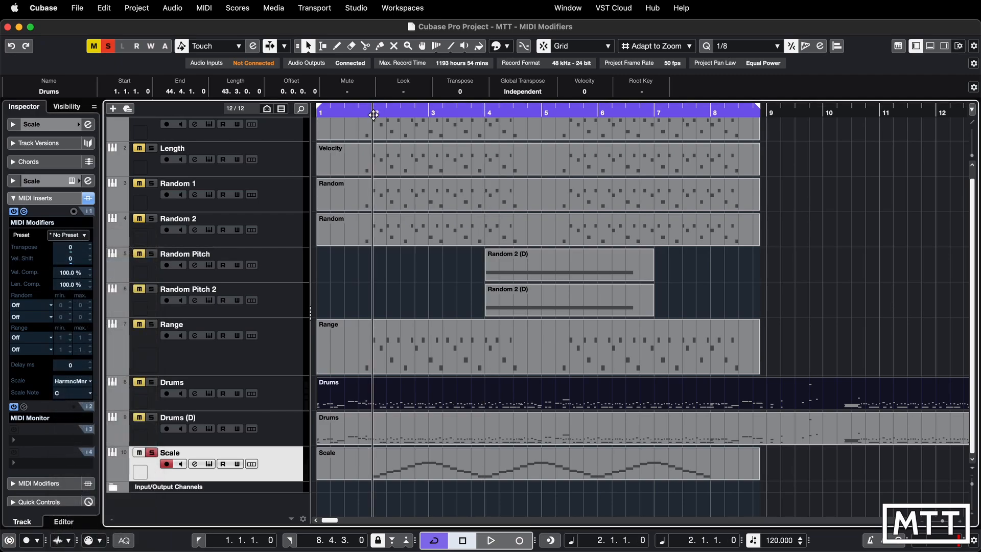
{"action": "left_click", "coordinate": [359, 113]}
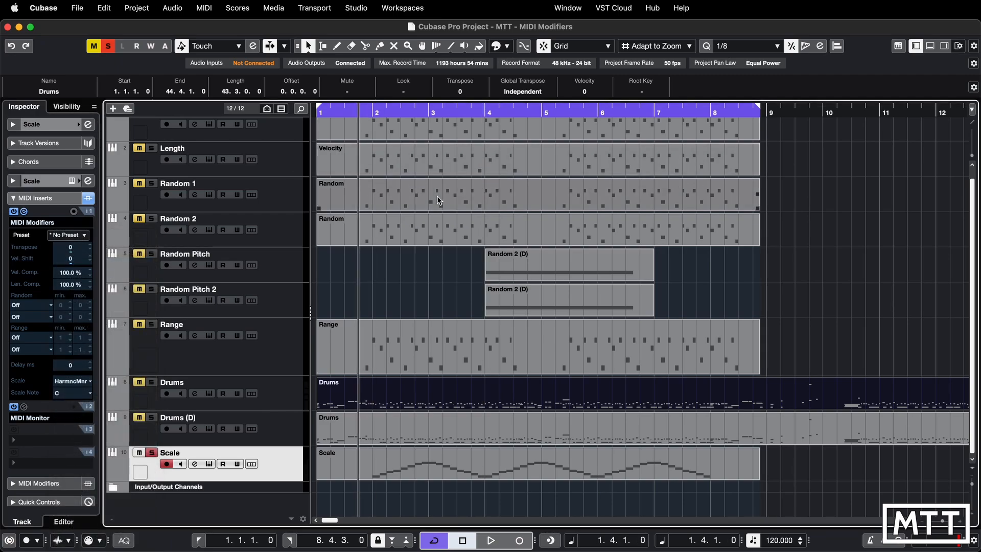
{"action": "key", "text": "space"}
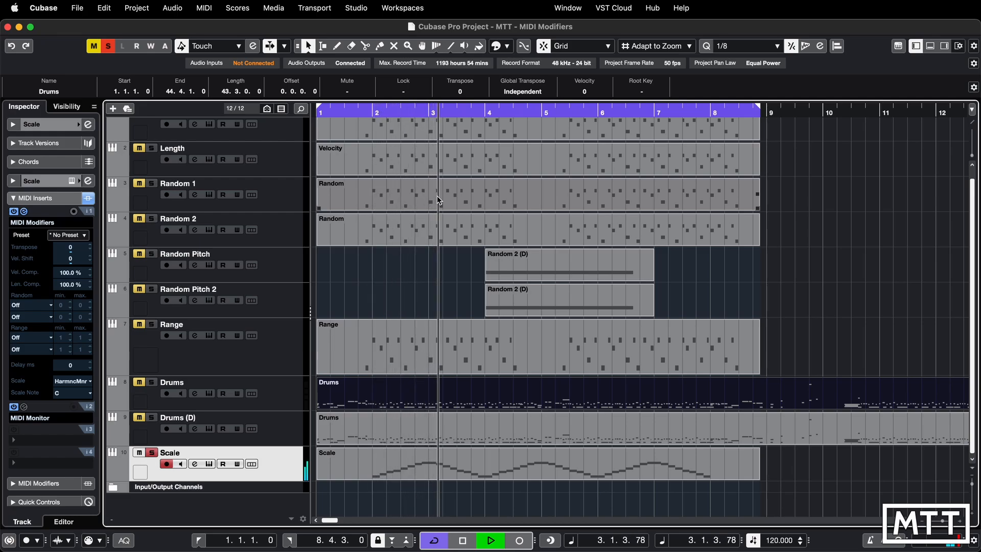
{"action": "key", "text": "space"}
Set the MIDI Modifiers scale to Blues 1 and audition the Scale track from bar 2 into bar 4
{"action": "left_click", "coordinate": [76, 382]}
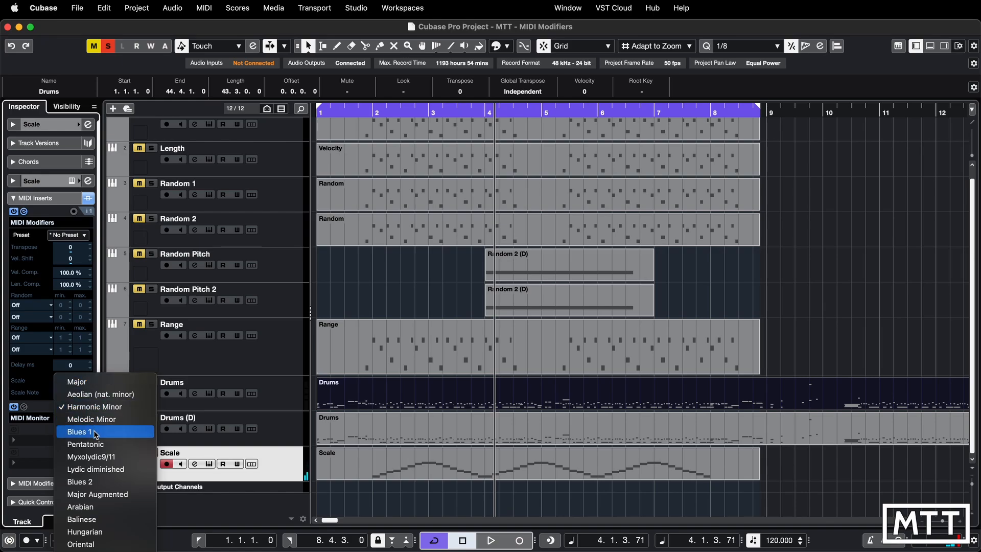
{"action": "left_click", "coordinate": [94, 432]}
{"action": "left_click", "coordinate": [373, 110]}
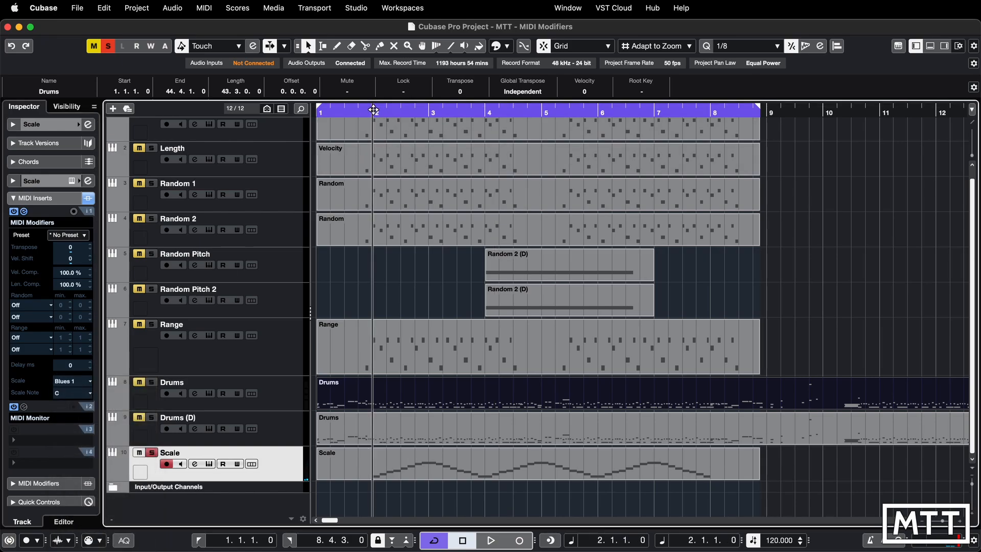
{"action": "key", "text": "space"}
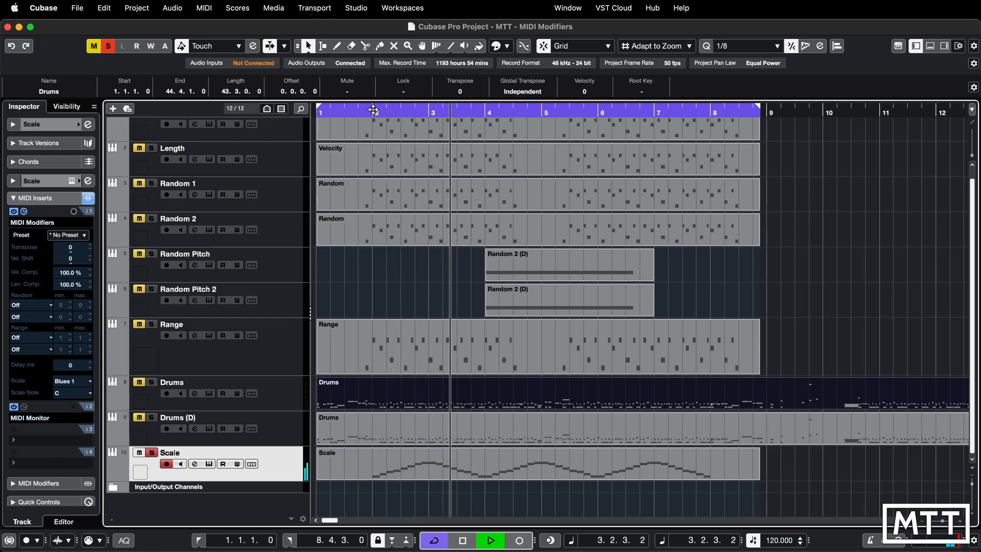
{"action": "key", "text": "space"}
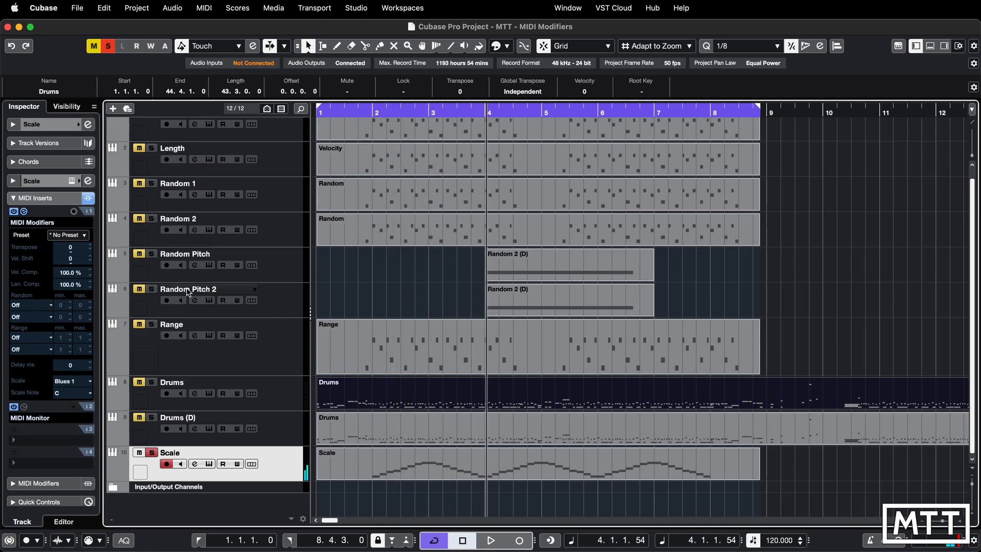
Set the MIDI Modifiers scale to Pentatonic and audition the Scale track from bar 2 until just before bar 4
{"action": "left_click", "coordinate": [66, 386]}
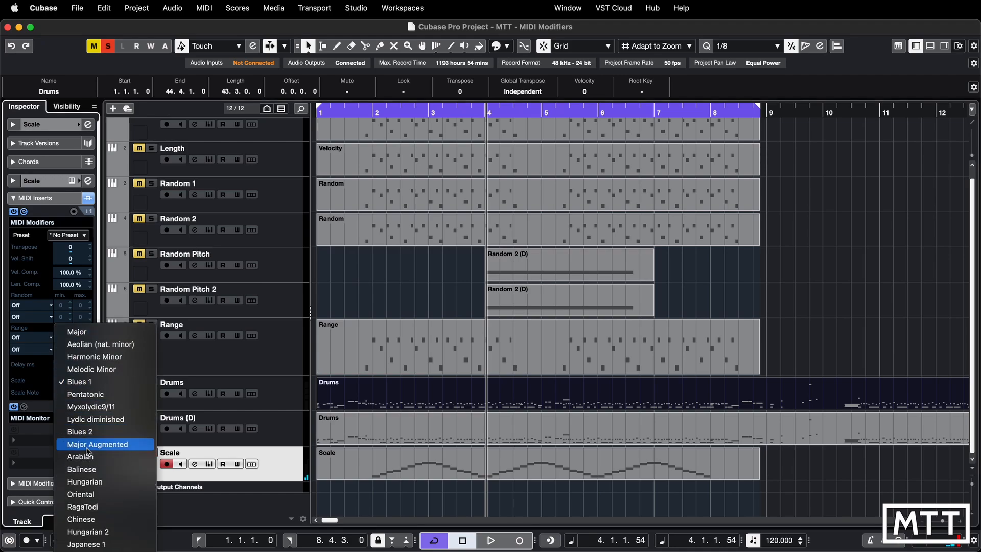
{"action": "left_click", "coordinate": [95, 397]}
{"action": "left_click", "coordinate": [373, 111]}
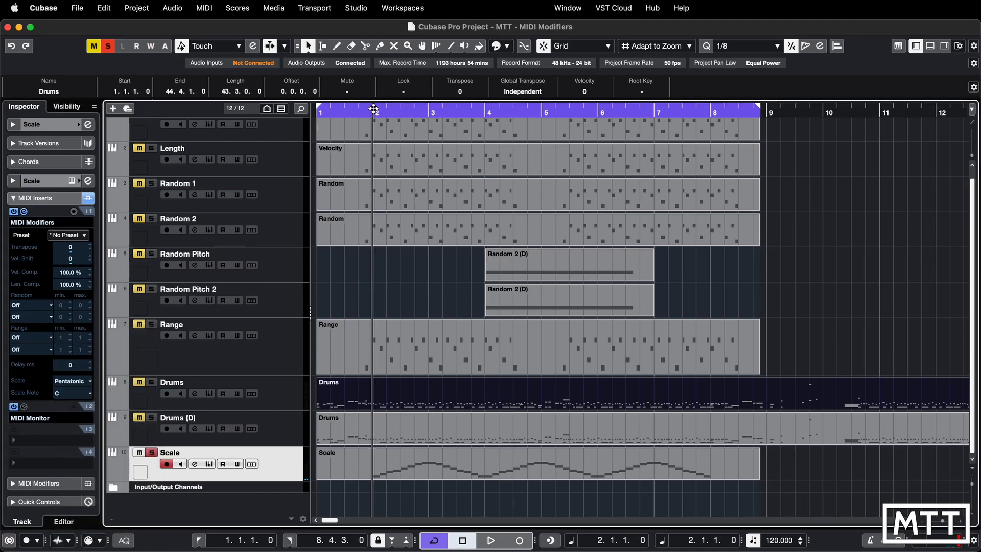
{"action": "key", "text": "space"}
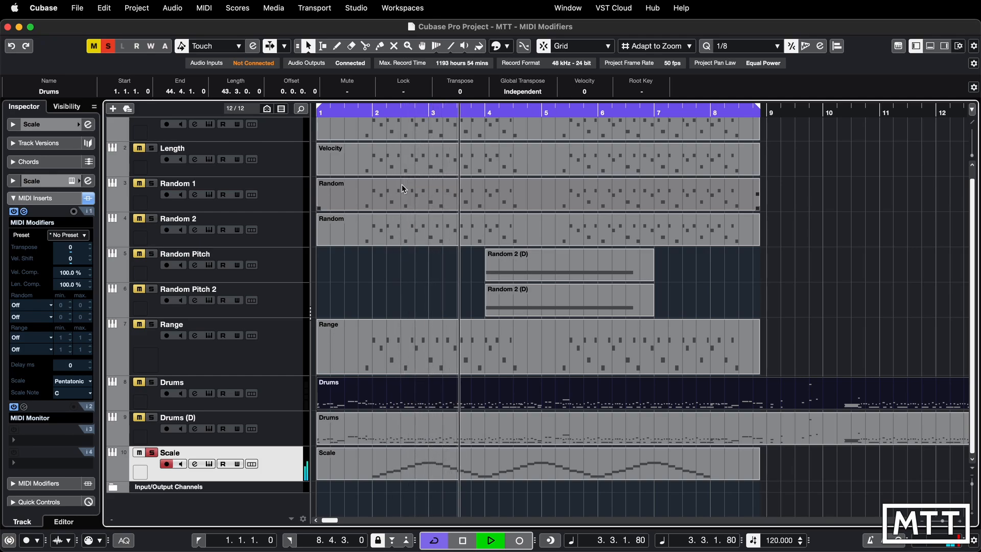
{"action": "key", "text": "space"}
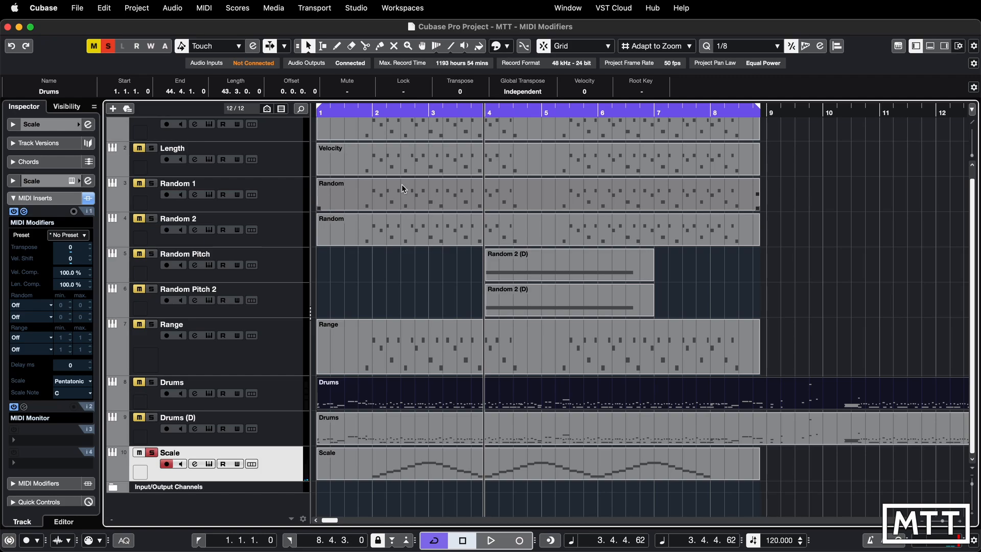
Review the list of available scales, choose Harmonic Minor again and place the playhead at bar 2
{"action": "left_click", "coordinate": [75, 381]}
{"action": "scroll", "coordinate": [90, 471], "scroll_direction": "down", "scroll_amount": 5}
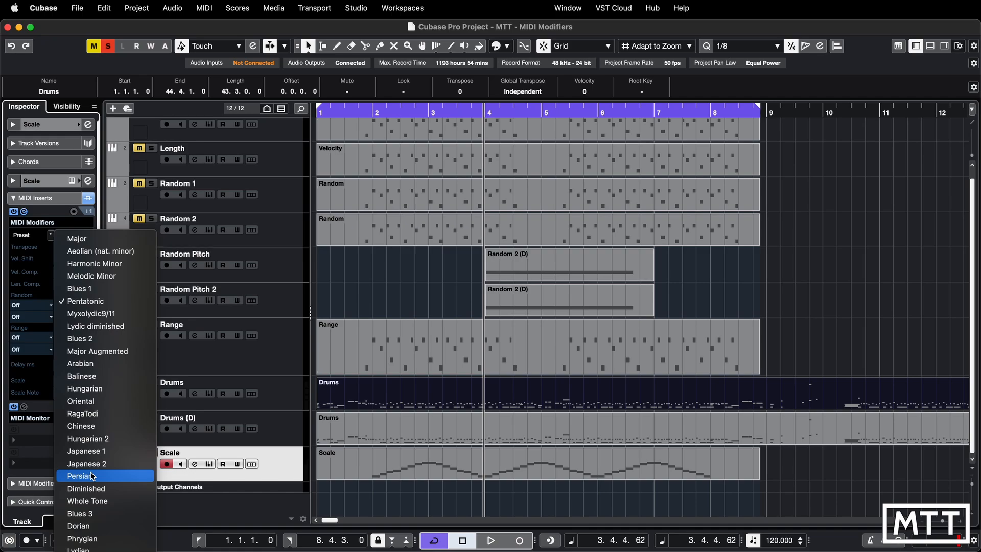
{"action": "left_click", "coordinate": [98, 264]}
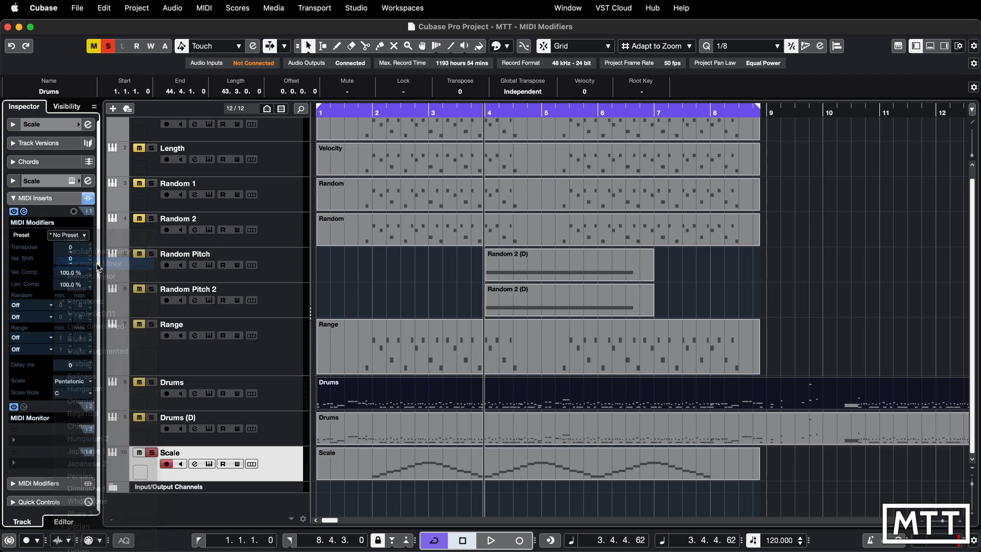
{"action": "left_click", "coordinate": [375, 112]}
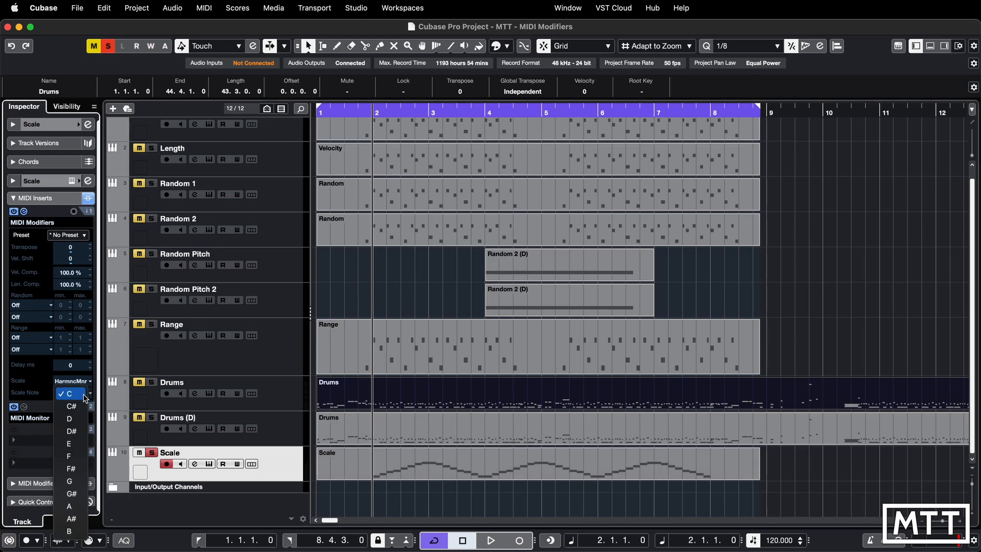
Set the scale note to D, audition the Scale track from bar 2 until just before bar 4, and review the other scale notes
{"action": "left_click", "coordinate": [89, 394]}
{"action": "left_click", "coordinate": [70, 418]}
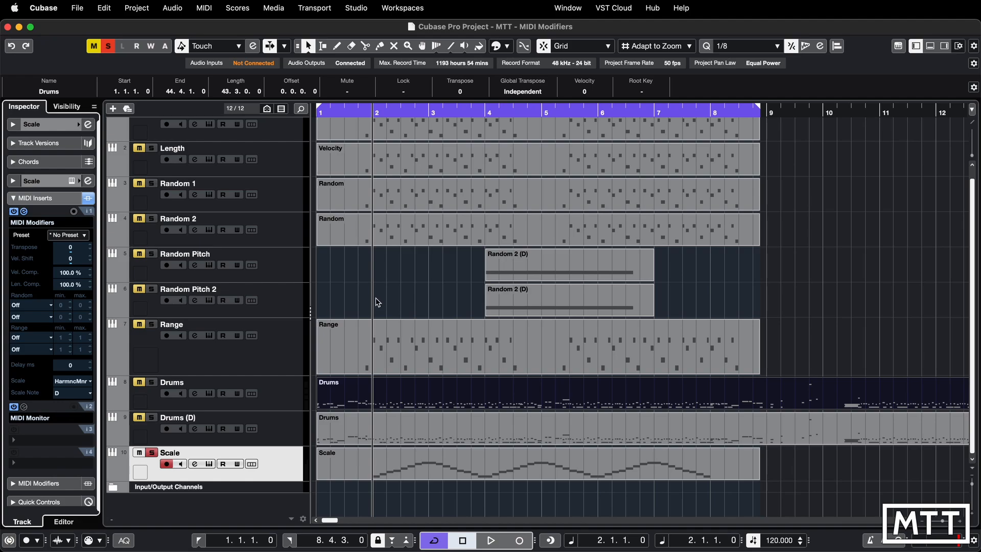
{"action": "key", "text": "space"}
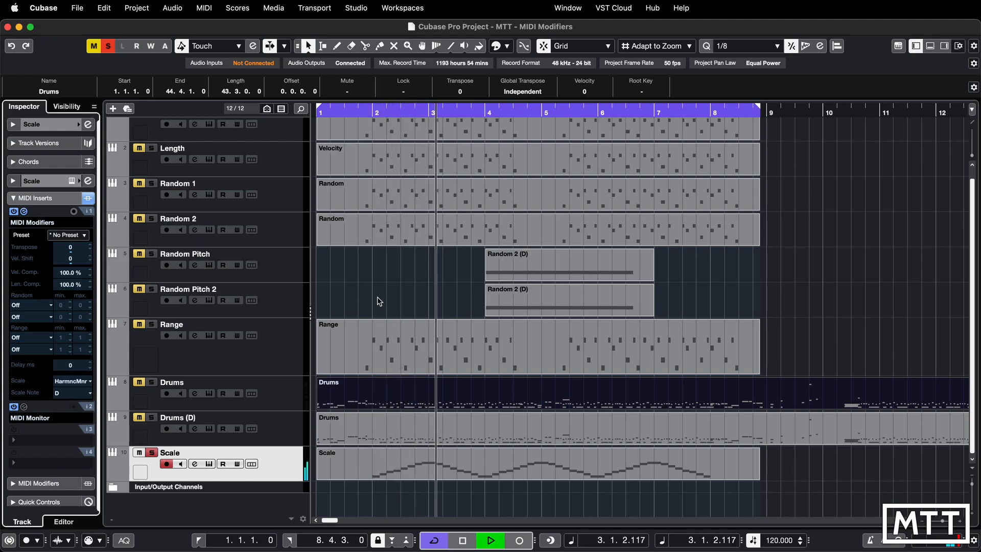
{"action": "key", "text": "space"}
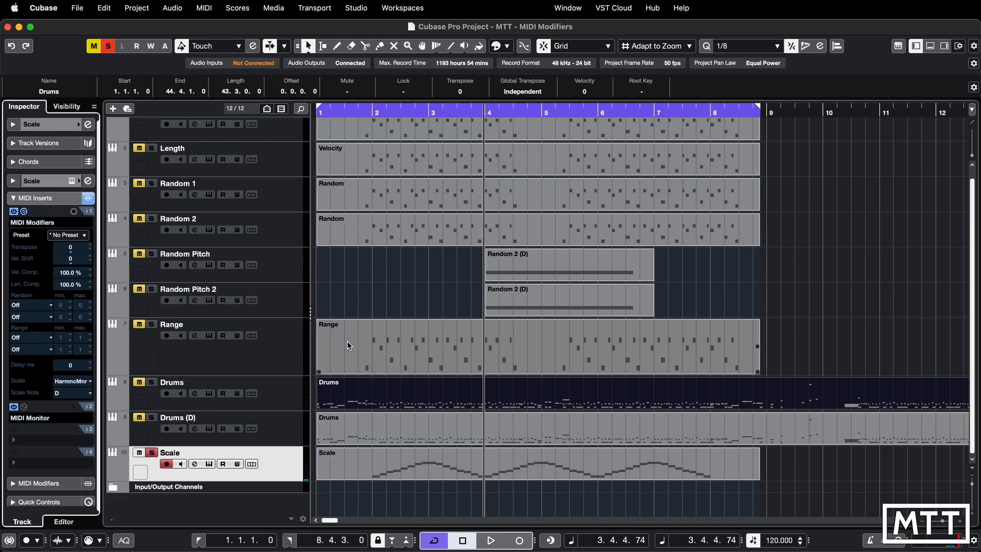
{"action": "left_click", "coordinate": [72, 392]}
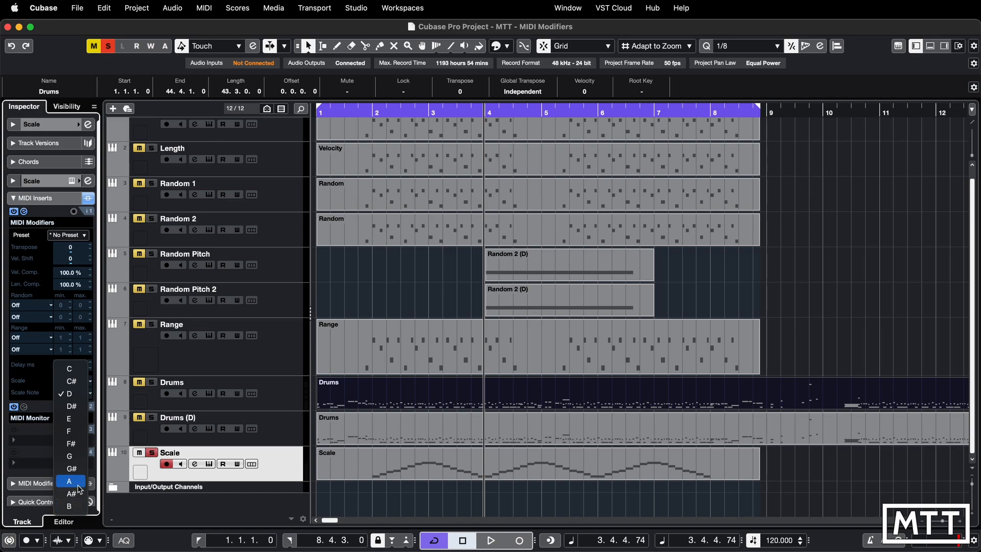
{"action": "left_click", "coordinate": [67, 393]}
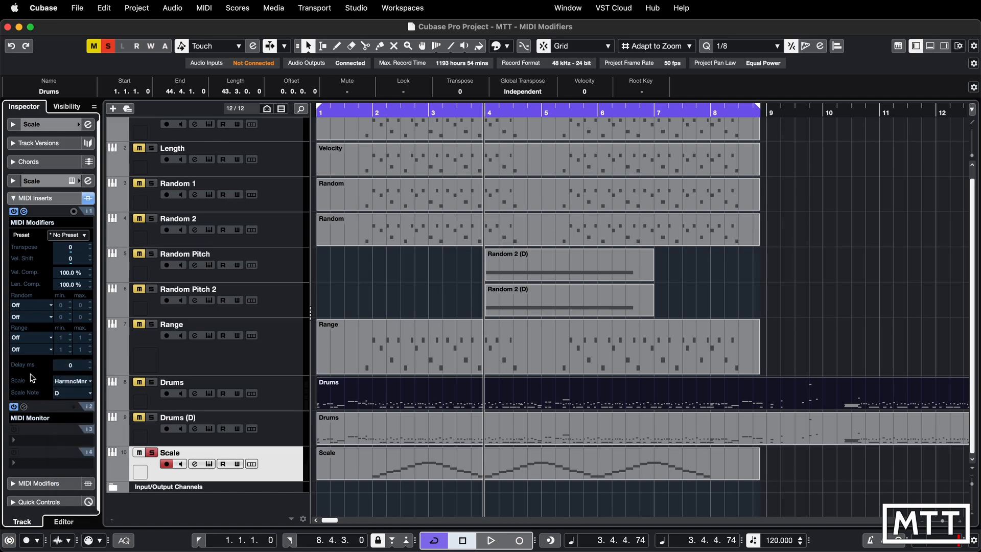
Open the Scale part in the Key Editor to view the Scale Assistant settings, and return to the project view
{"action": "left_click", "coordinate": [366, 470]}
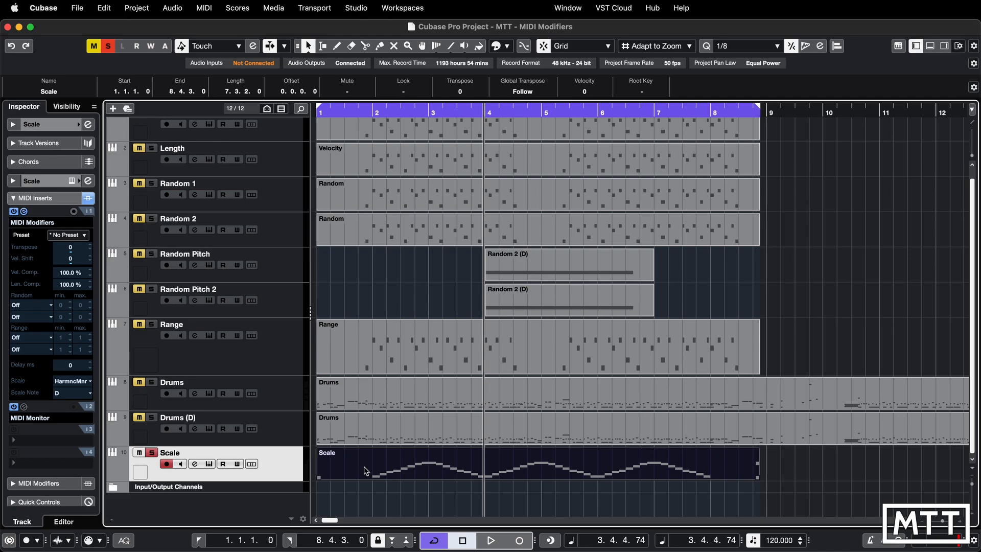
{"action": "double_click", "coordinate": [366, 470]}
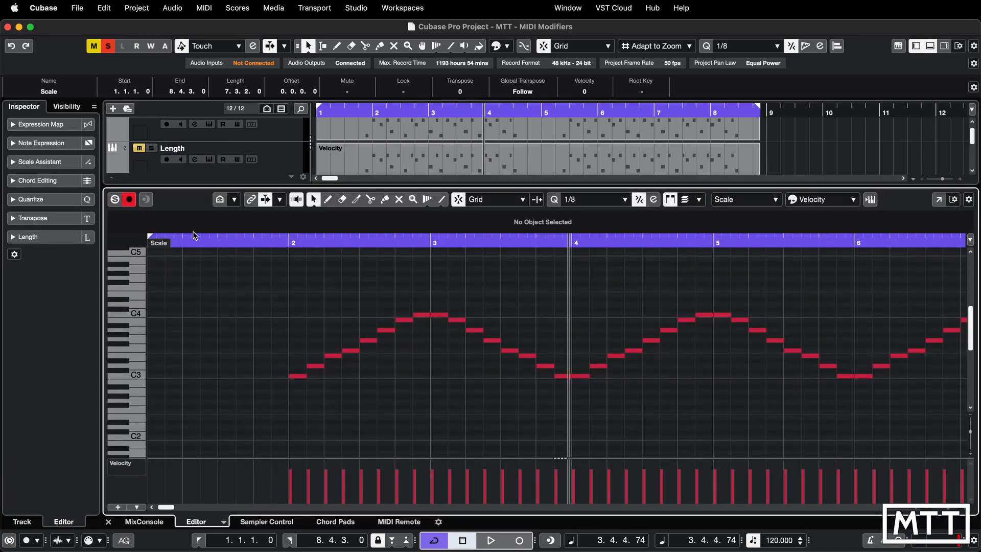
{"action": "left_click", "coordinate": [17, 161]}
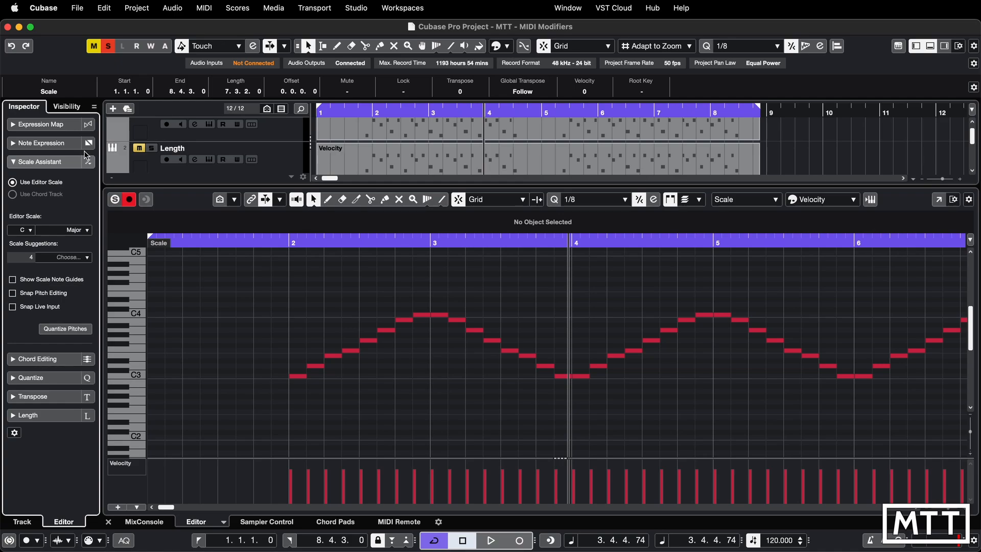
{"action": "key", "text": "Return"}
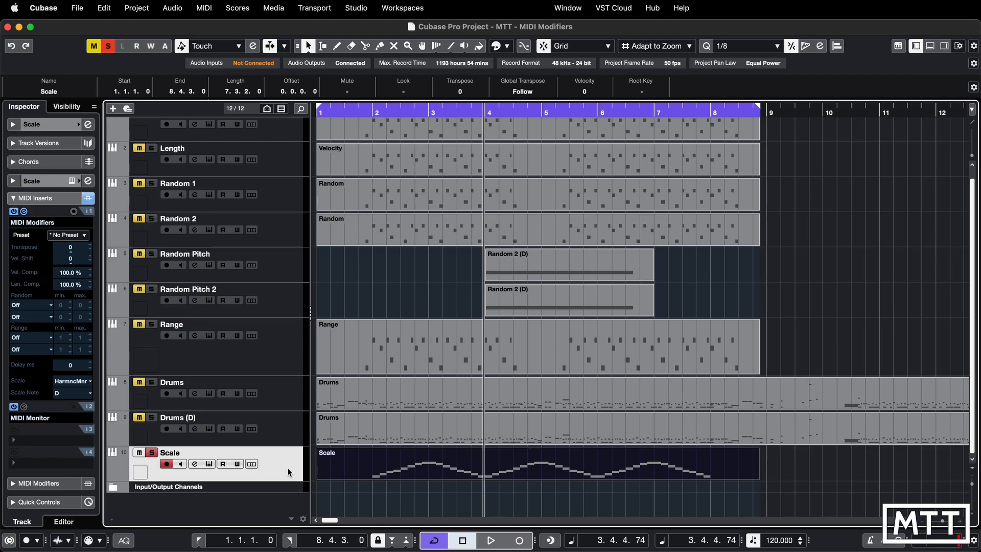
Load the factory preset Pitch Range C1 to C5, replace it with Filter Notes with Velocity below 20, and look over the remaining presets
{"action": "left_click", "coordinate": [85, 235]}
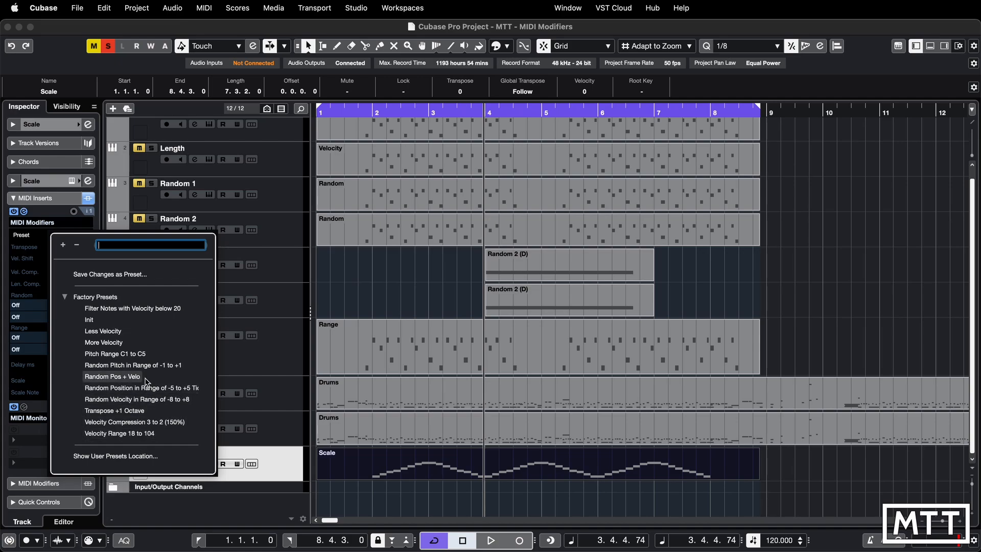
{"action": "left_click", "coordinate": [135, 356]}
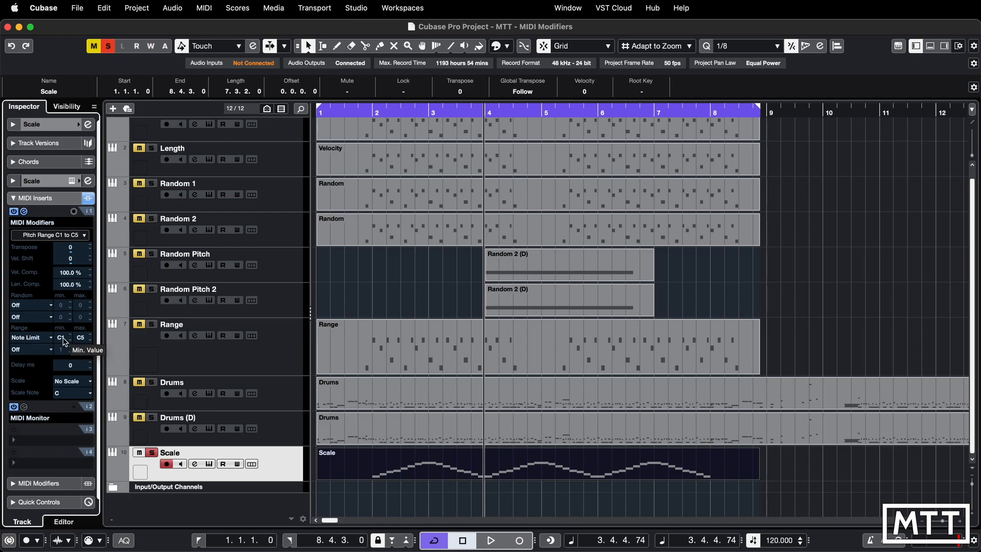
{"action": "left_click", "coordinate": [79, 240]}
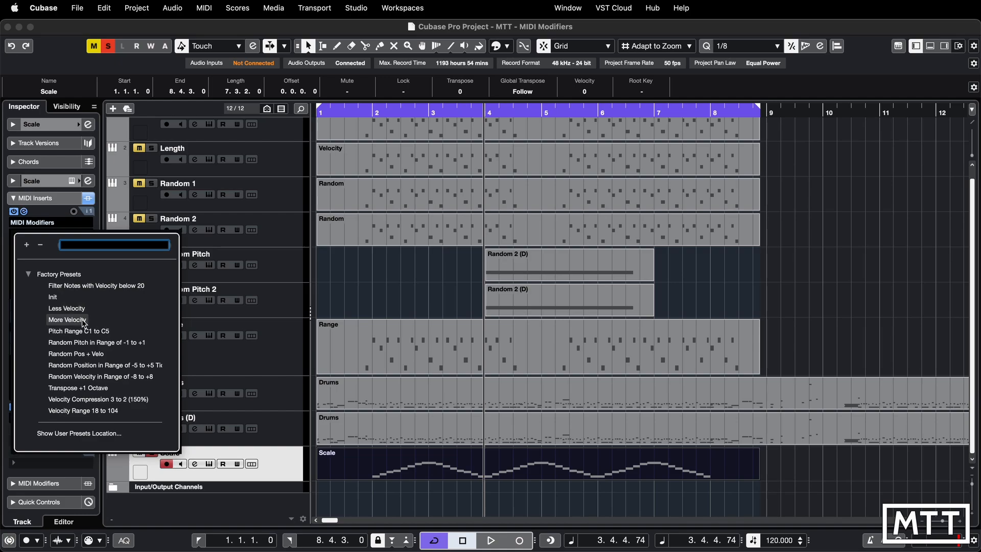
{"action": "left_click", "coordinate": [98, 288]}
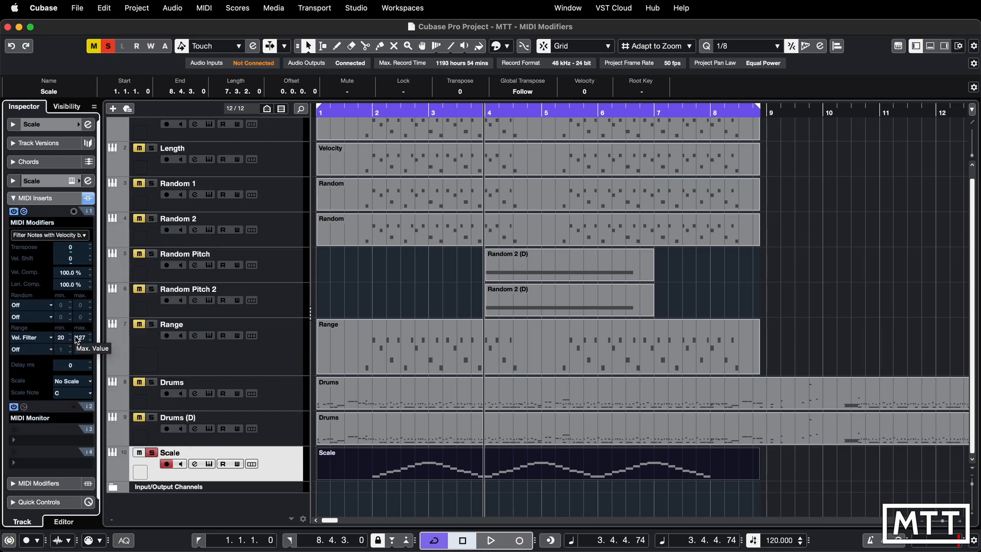
{"action": "left_click", "coordinate": [84, 236]}
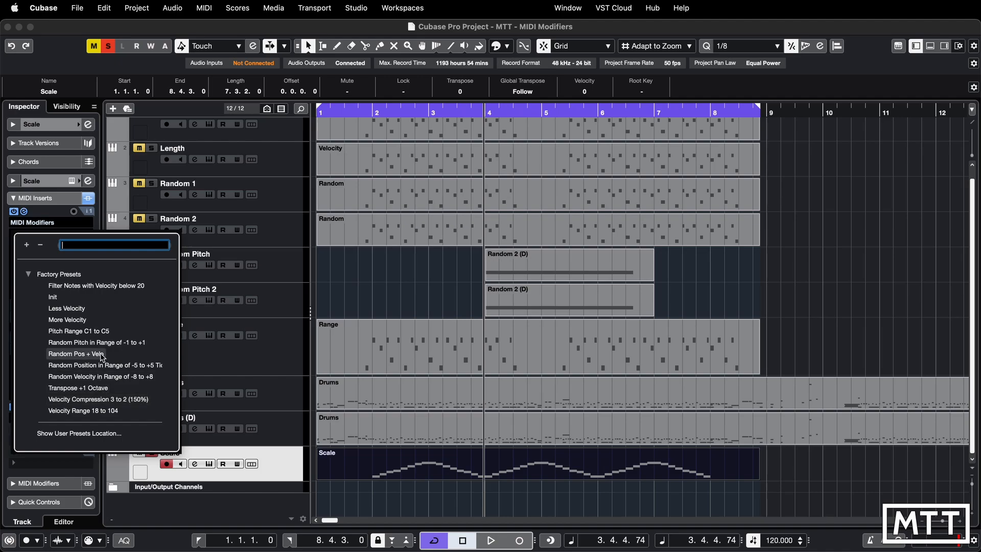
{"action": "left_click", "coordinate": [55, 220]}
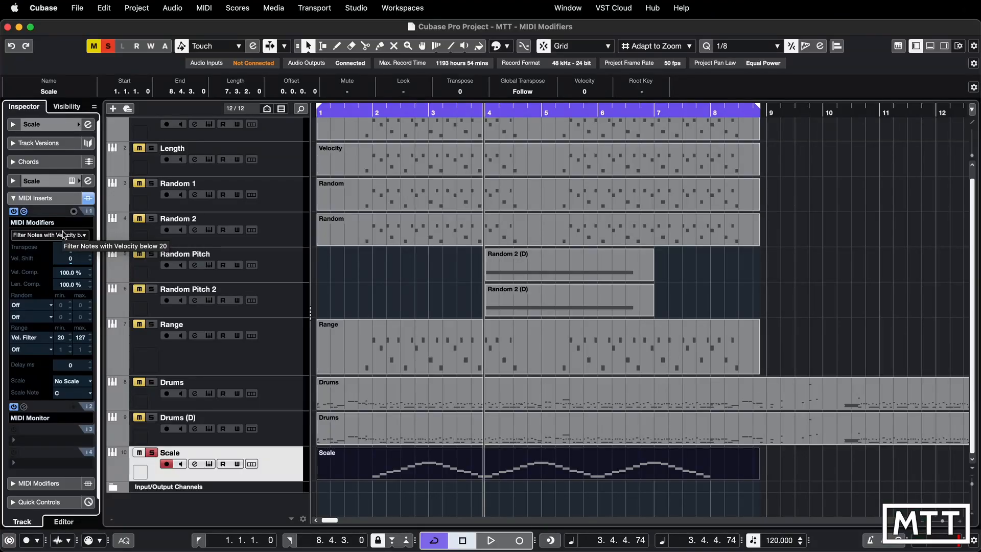
Select the Random Pitch 2 track and enable recording of the MIDI Modifiers output to the track
{"action": "left_click", "coordinate": [265, 301]}
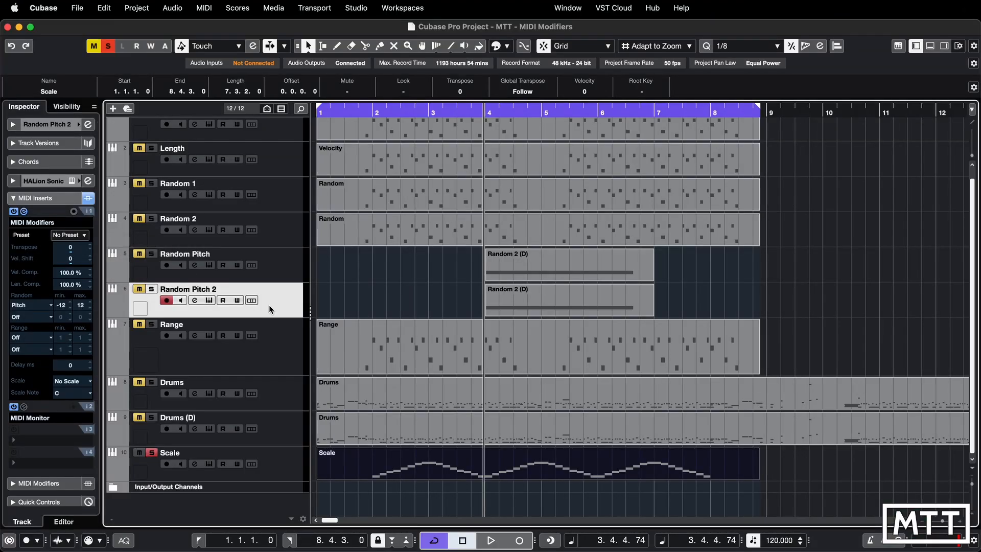
{"action": "left_click", "coordinate": [75, 212]}
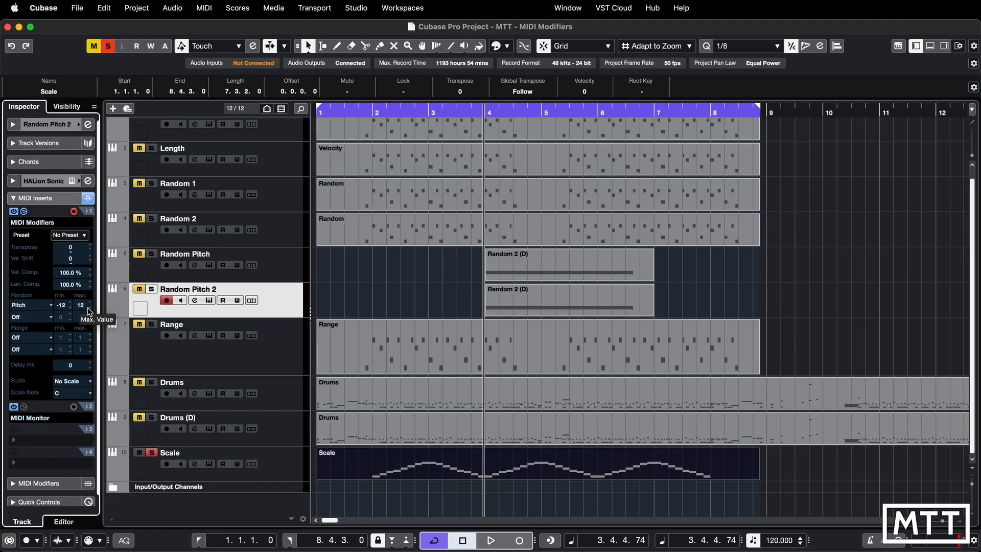
Solo the Random Pitch 2 track, try recording its MIDI Modifiers output from bar 4 to about bar 6, and disable Record Output to Track
{"action": "left_click", "coordinate": [545, 307]}
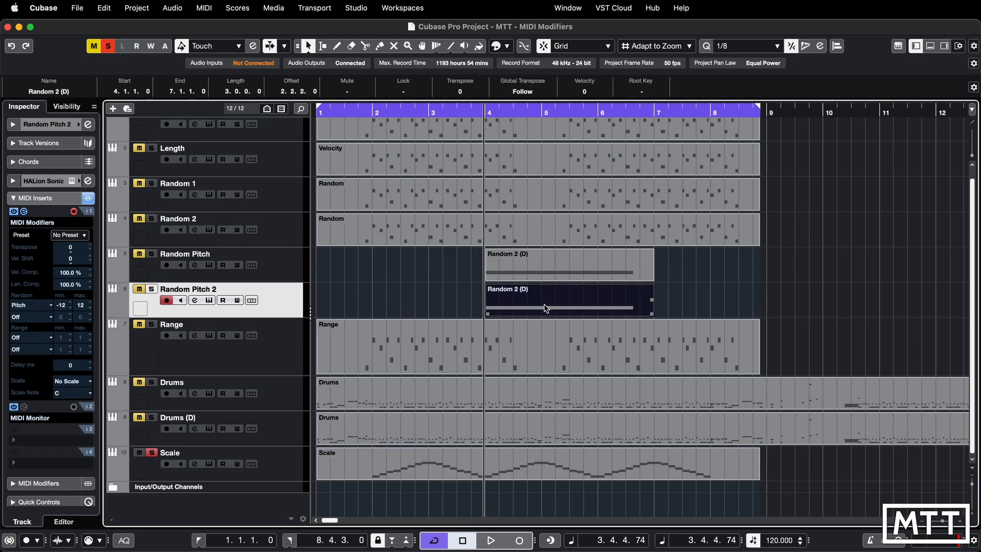
{"action": "key", "text": "s"}
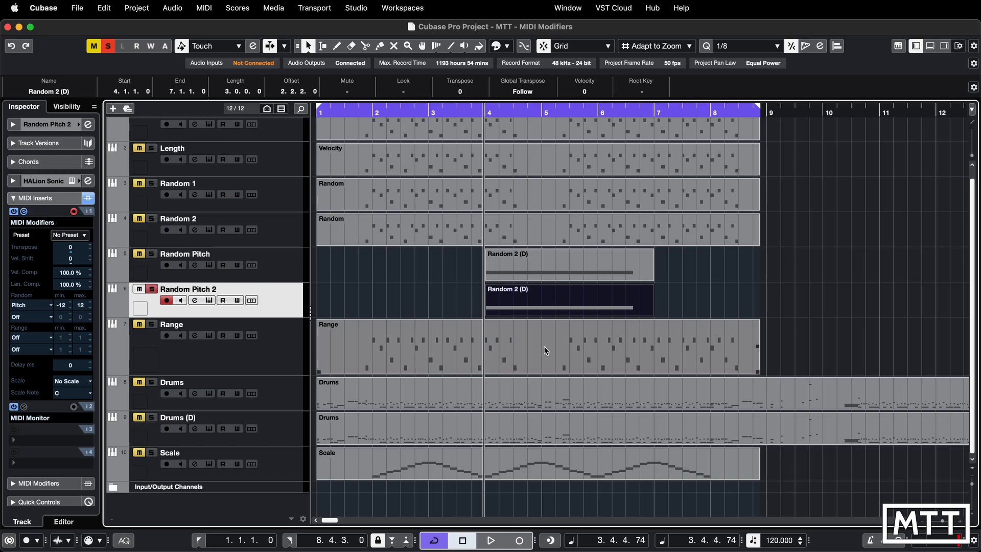
{"action": "left_click", "coordinate": [518, 540]}
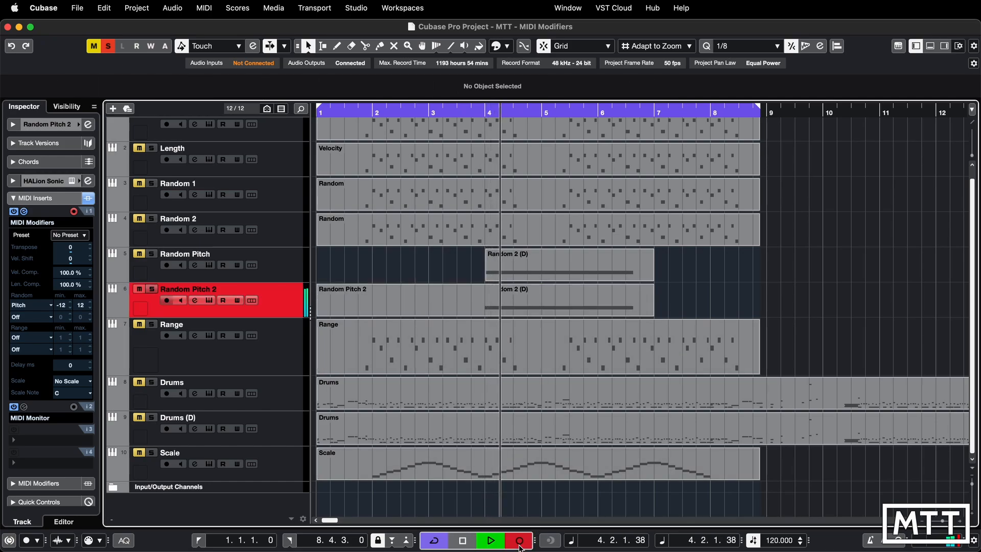
{"action": "left_click", "coordinate": [463, 541]}
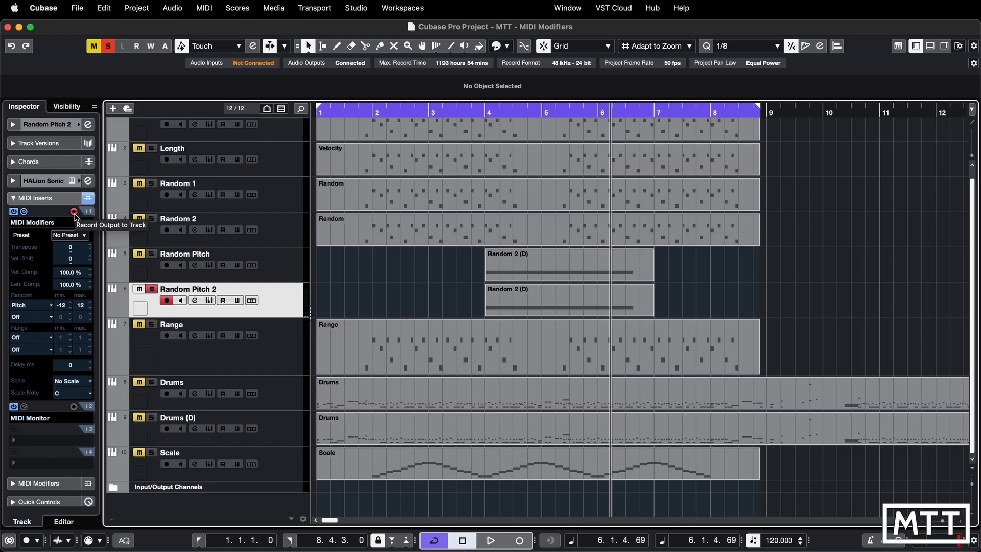
{"action": "left_click", "coordinate": [74, 211]}
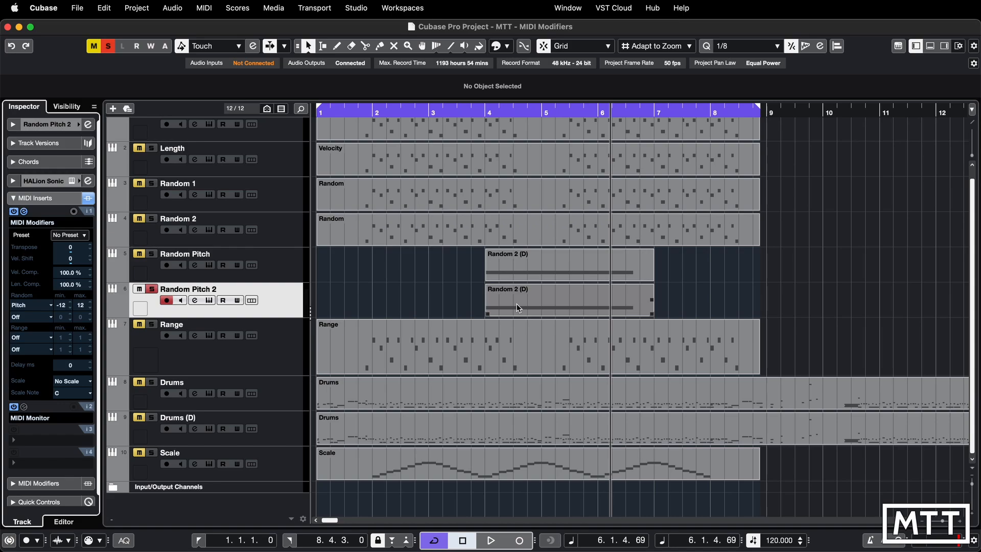
Try soloing the Random Pitch, Random 1 and Drums (D) tracks together with Random Pitch 2, and return to soloing only Random Pitch 2
{"action": "left_click", "coordinate": [152, 290]}
{"action": "left_click", "coordinate": [152, 254]}
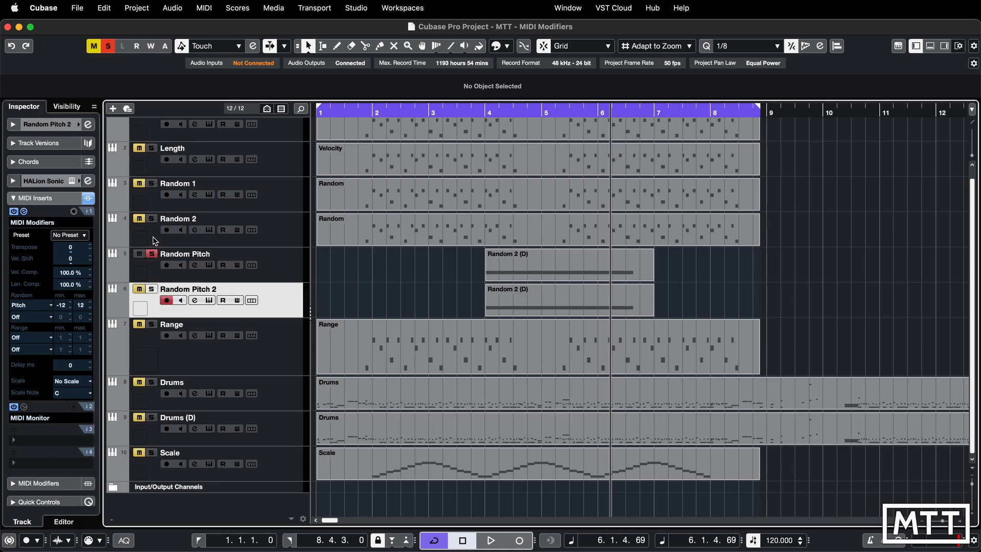
{"action": "left_click", "coordinate": [152, 184]}
{"action": "left_click", "coordinate": [152, 417]}
{"action": "left_click", "coordinate": [152, 290]}
{"action": "left_click", "coordinate": [153, 290]}
{"action": "left_click", "coordinate": [153, 290]}
{"action": "left_click", "coordinate": [153, 291]}
{"action": "left_click", "coordinate": [153, 290]}
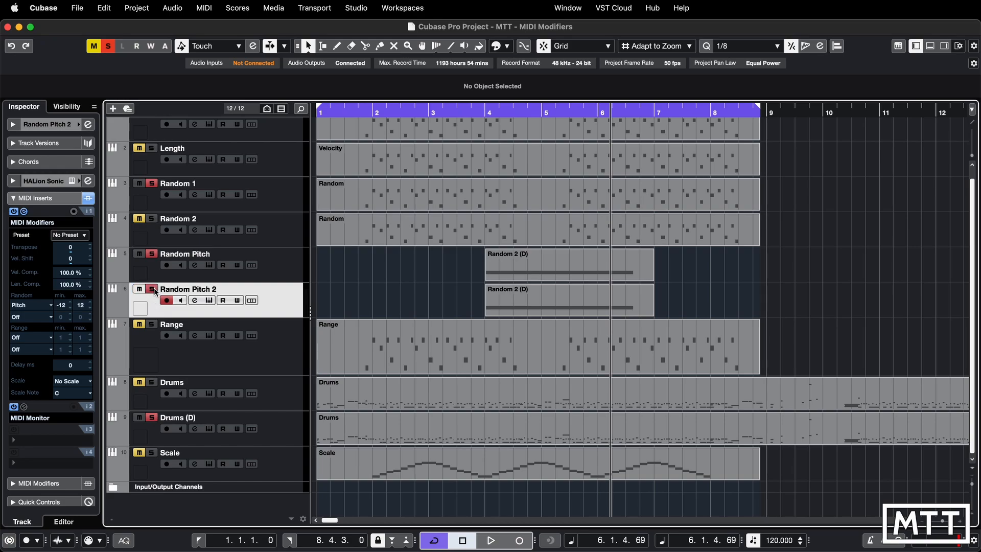
{"action": "left_click", "coordinate": [154, 290]}
{"action": "left_click", "coordinate": [153, 290]}
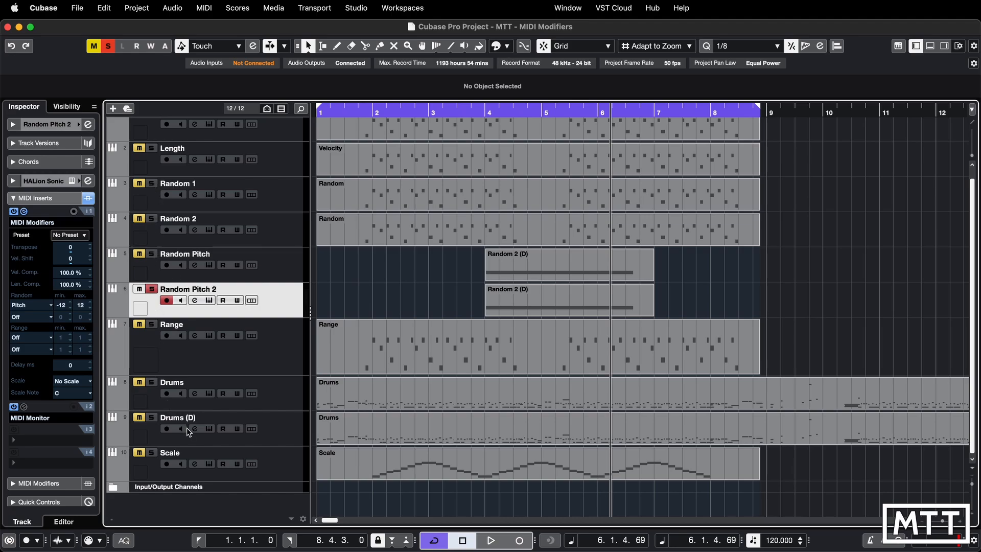
Set the locators around the Random 2 (D) part on Random Pitch 2 and merge MIDI in the loop with Include Inserts enabled
{"action": "left_click", "coordinate": [522, 305]}
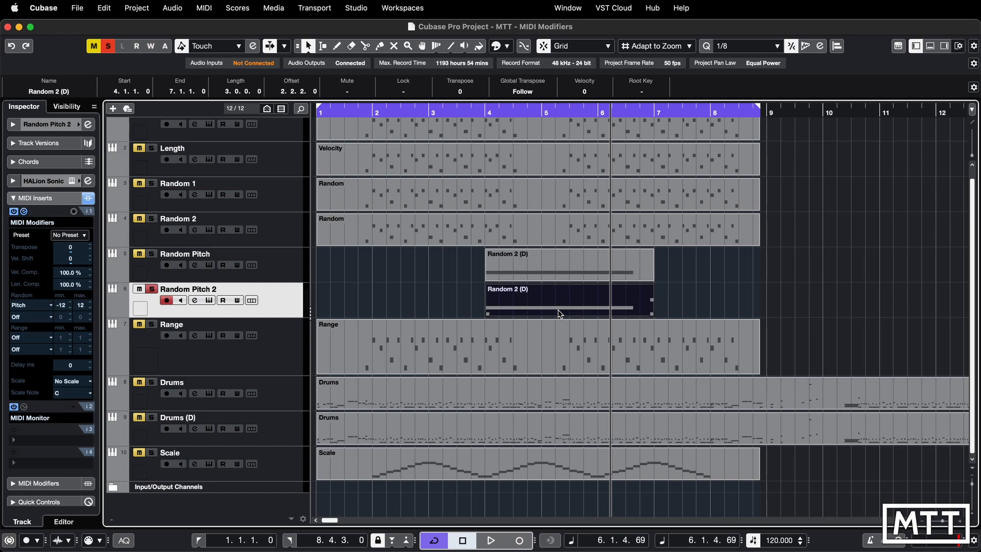
{"action": "key", "text": "p"}
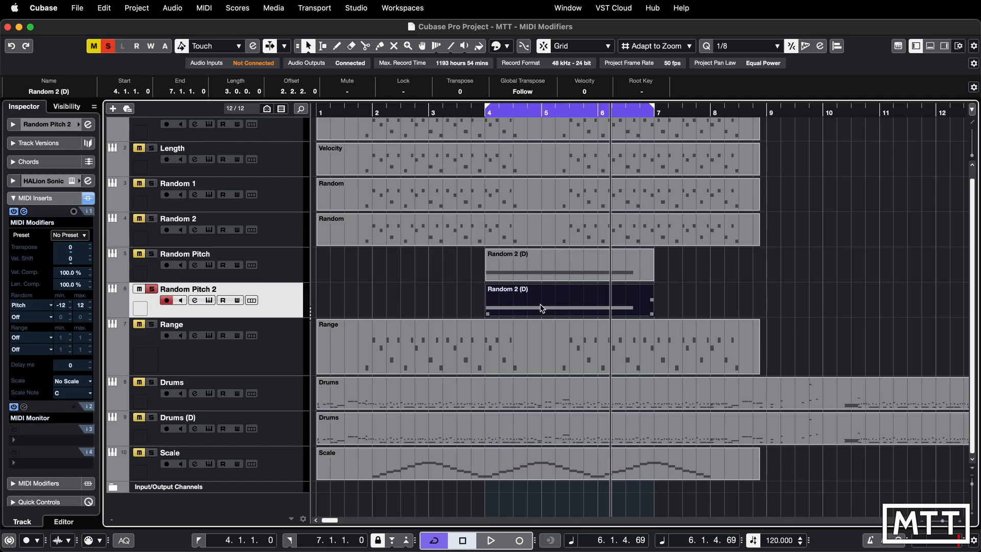
{"action": "left_click", "coordinate": [204, 8]}
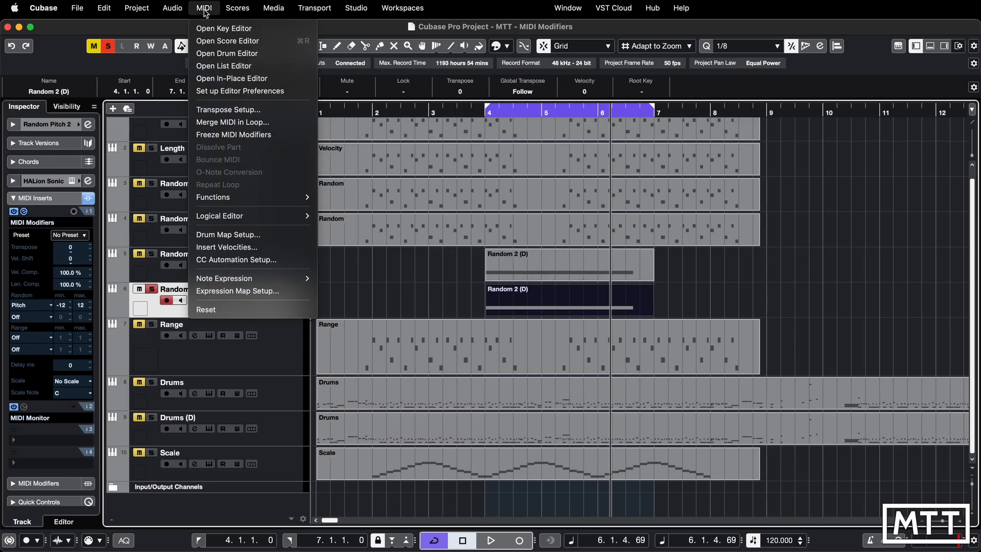
{"action": "left_click", "coordinate": [240, 122]}
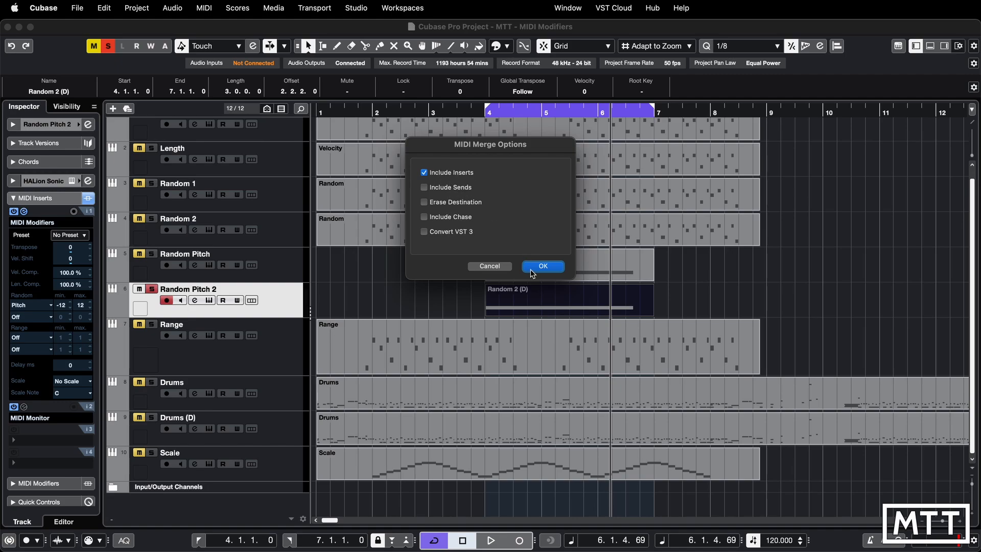
{"action": "left_click", "coordinate": [544, 267]}
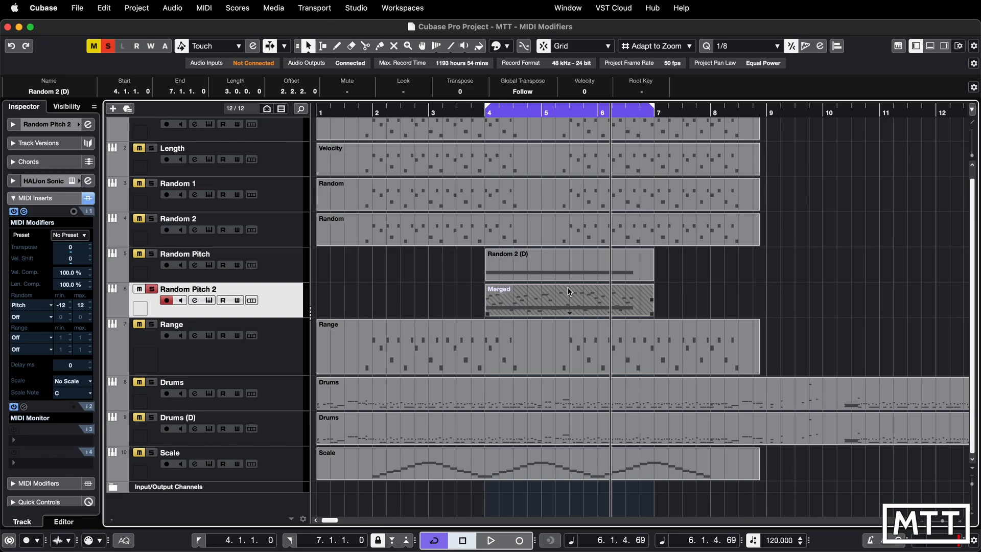
Remove the original Random 2 (D) part beneath the merged part, view the merged notes in the Key Editor, and return to the project view
{"action": "left_click_drag", "start_coordinate": [546, 302], "coordinate": [523, 304]}
{"action": "left_click", "coordinate": [591, 306]}
{"action": "key", "text": "Right"}
{"action": "double_click", "coordinate": [523, 303]}
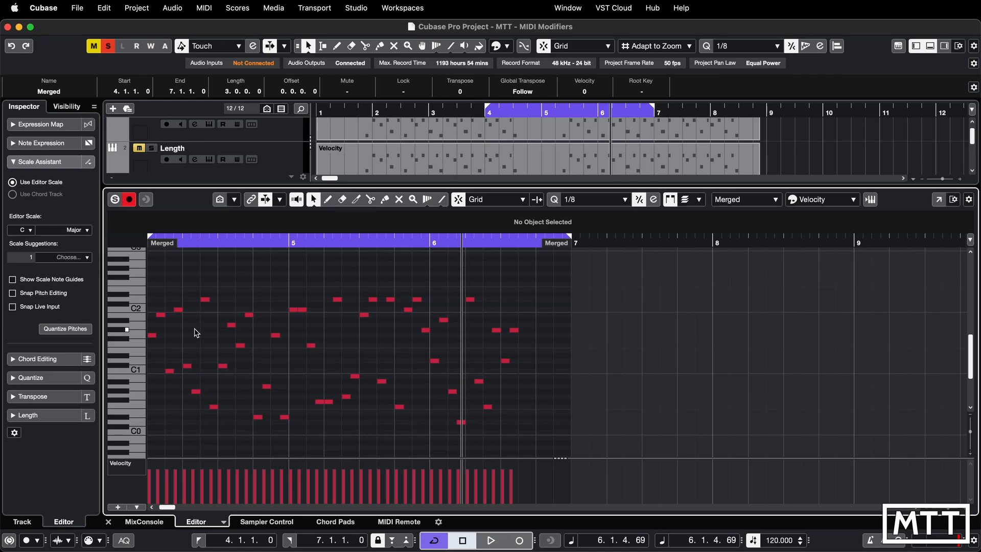
{"action": "key", "text": "Return"}
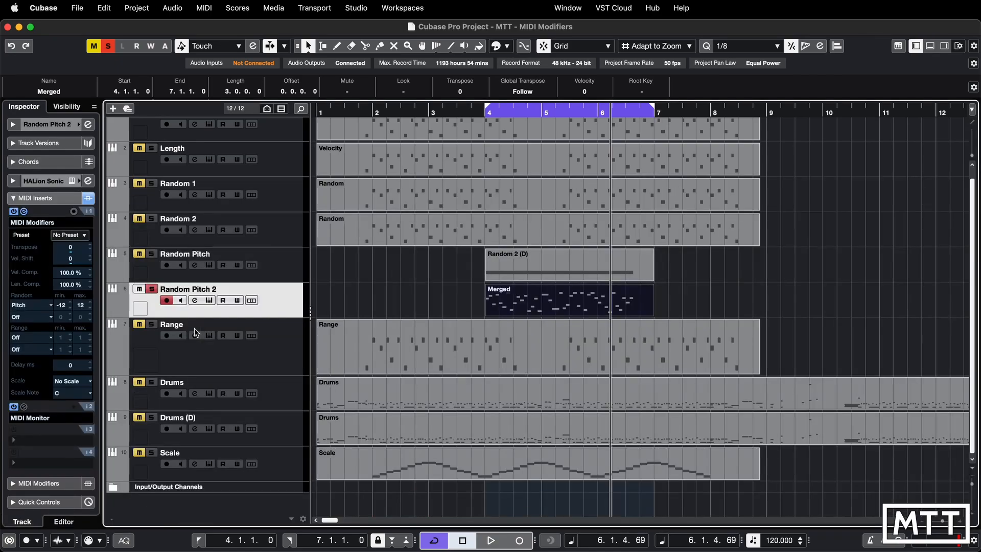